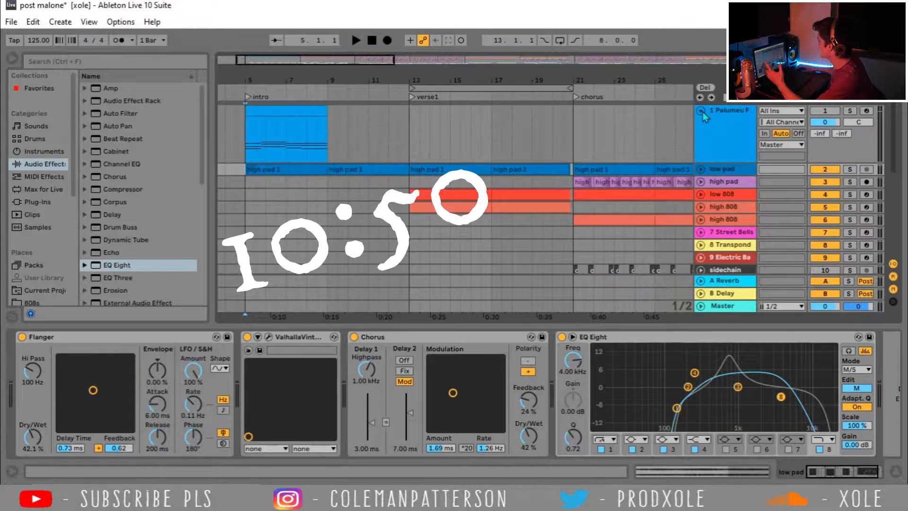
Expand the Palumeu Flyover track and play its intro clip soloed
left_click(722, 134)
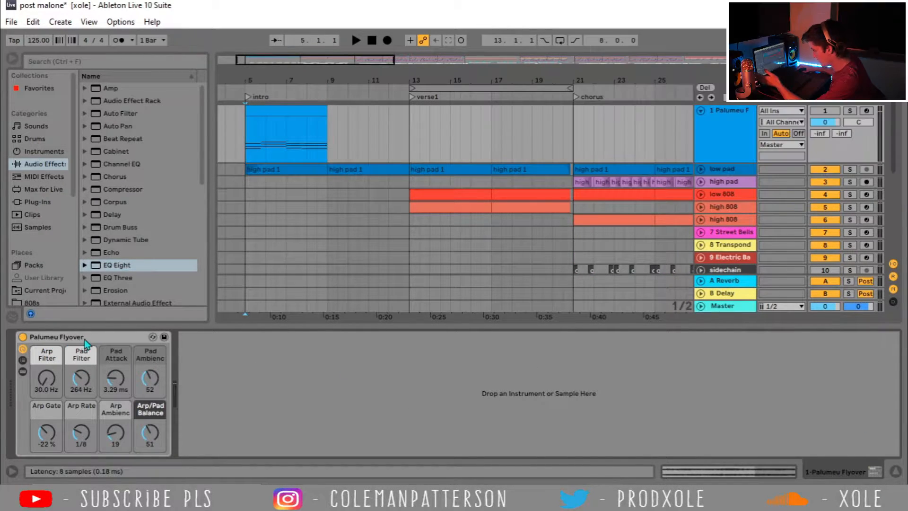
left_click(286, 112)
key("space")
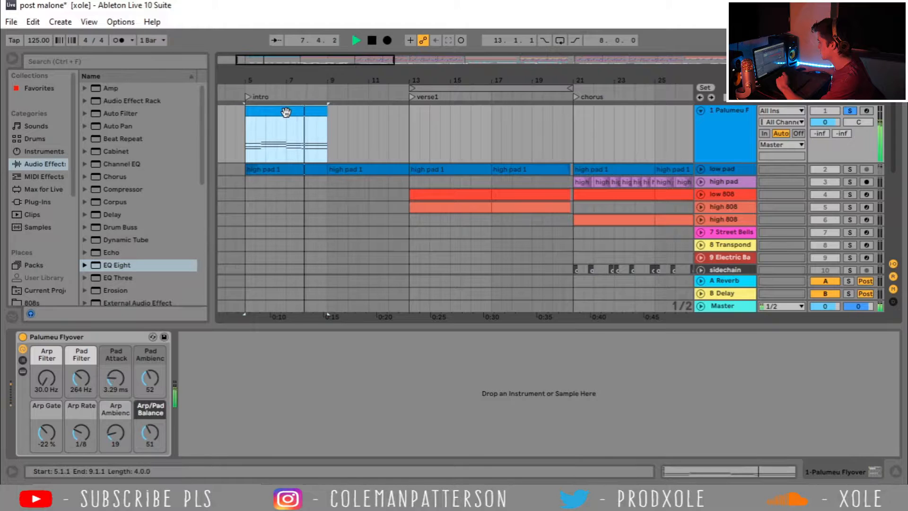
key("space")
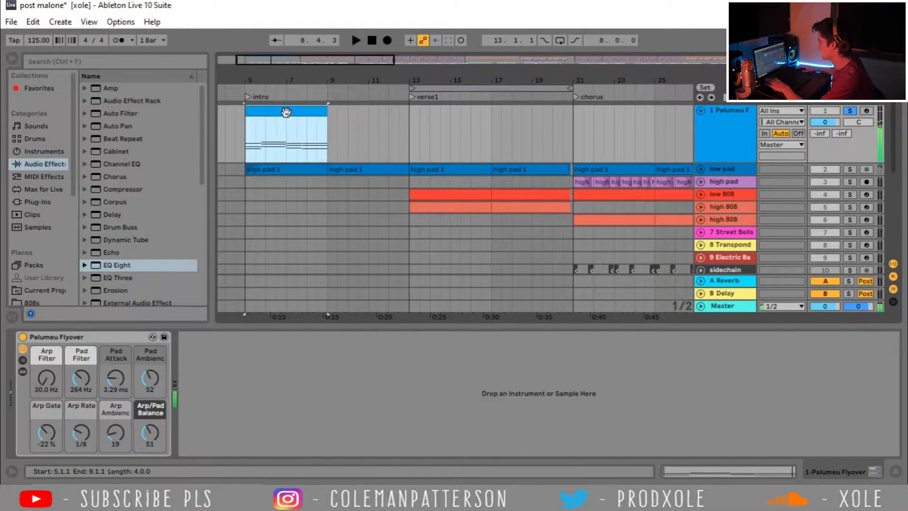
left_click(248, 149)
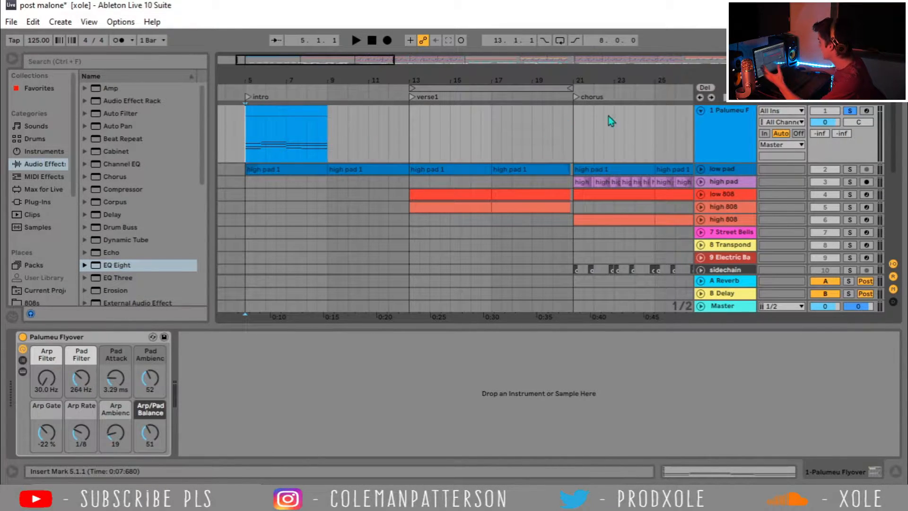
Insert an audio track below the Palumeu Flyover track and set its input to 1-Palumeu Flyover
right_click(719, 135)
left_click(752, 231)
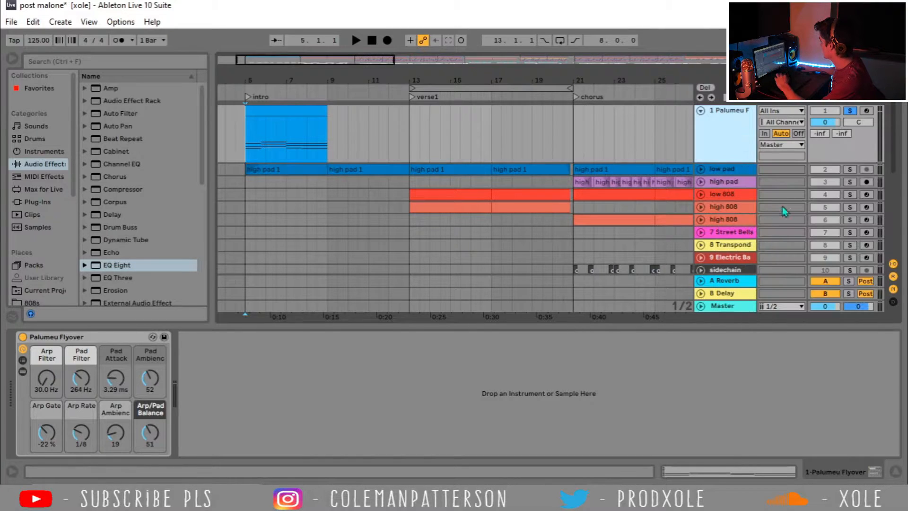
left_click(778, 170)
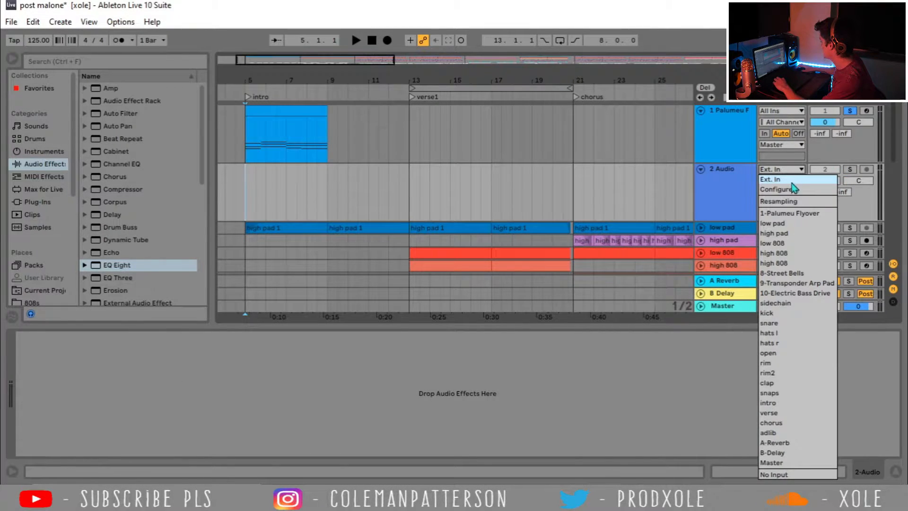
left_click(792, 213)
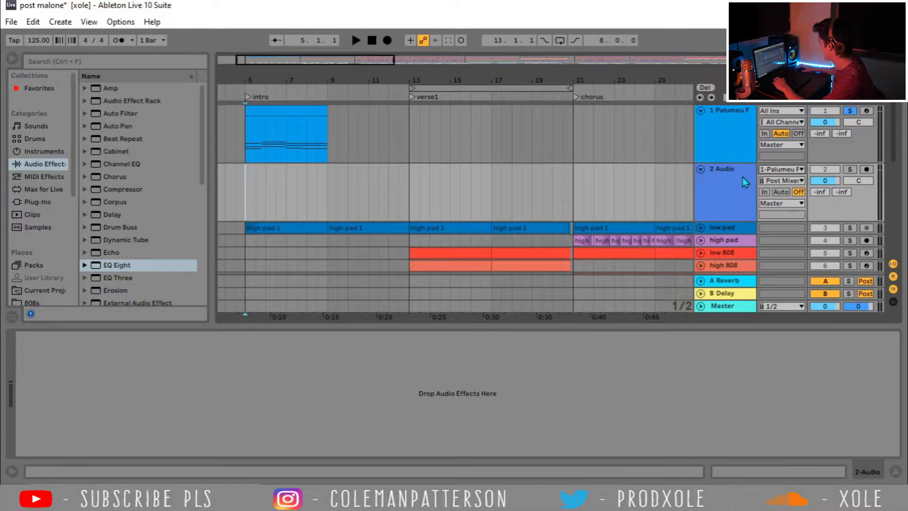
Record the Palumeu Flyover output onto the new audio track from bar 5, stopping in bar 7
left_click(260, 191)
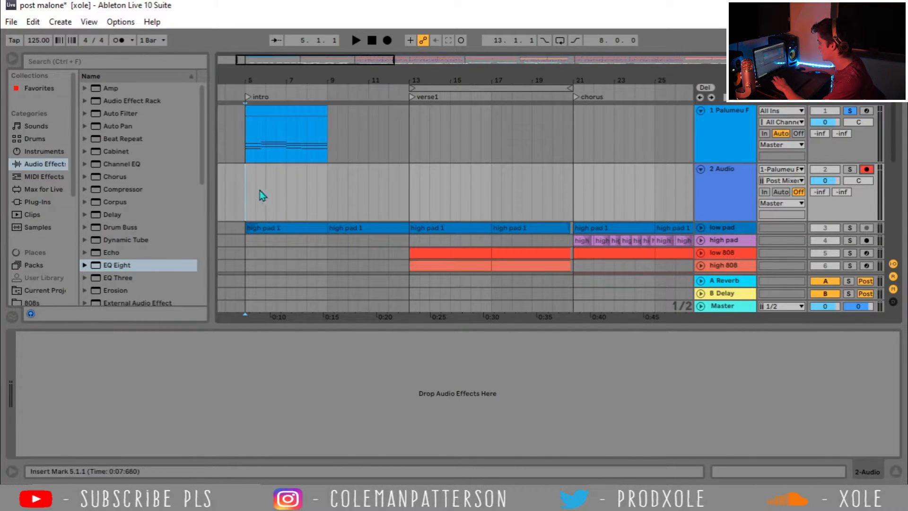
left_click(386, 41)
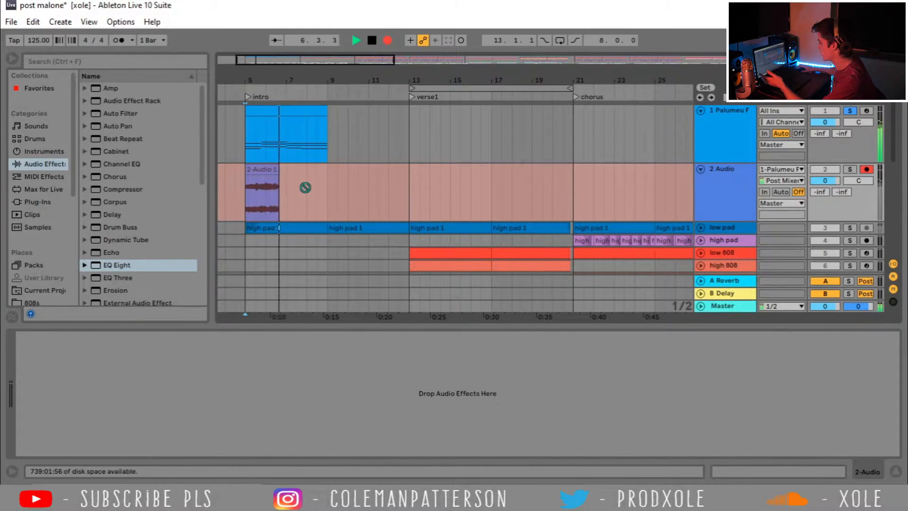
key("space")
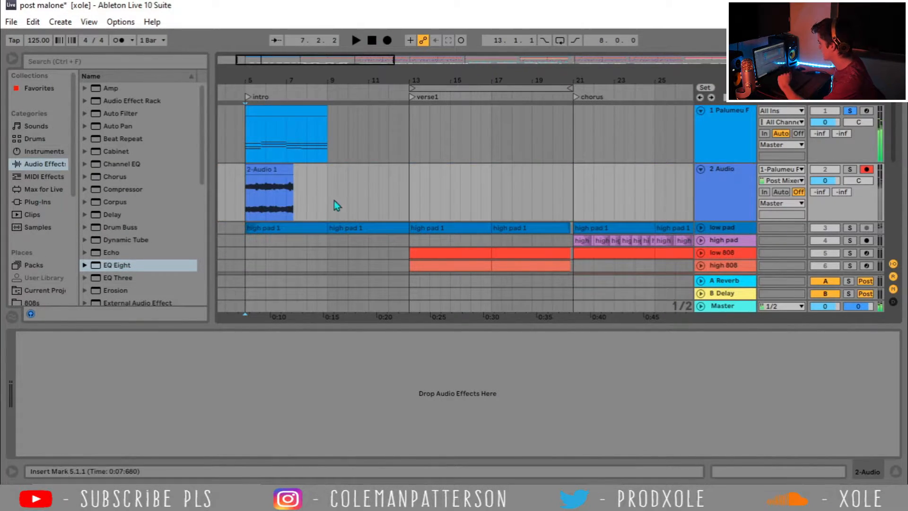
Unsolo the Palumeu Flyover track and delete the recorded clip together with its audio track
left_click(285, 170)
key("Delete")
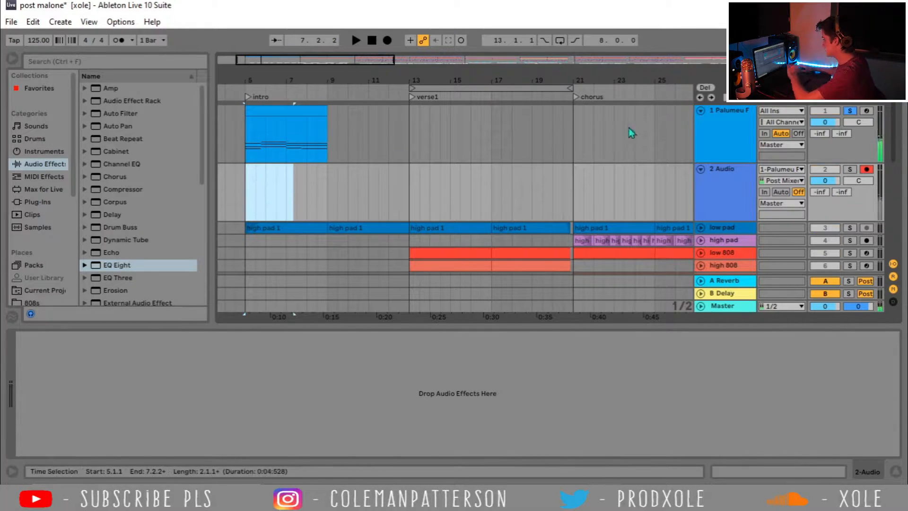
left_click(850, 111)
left_click(714, 189)
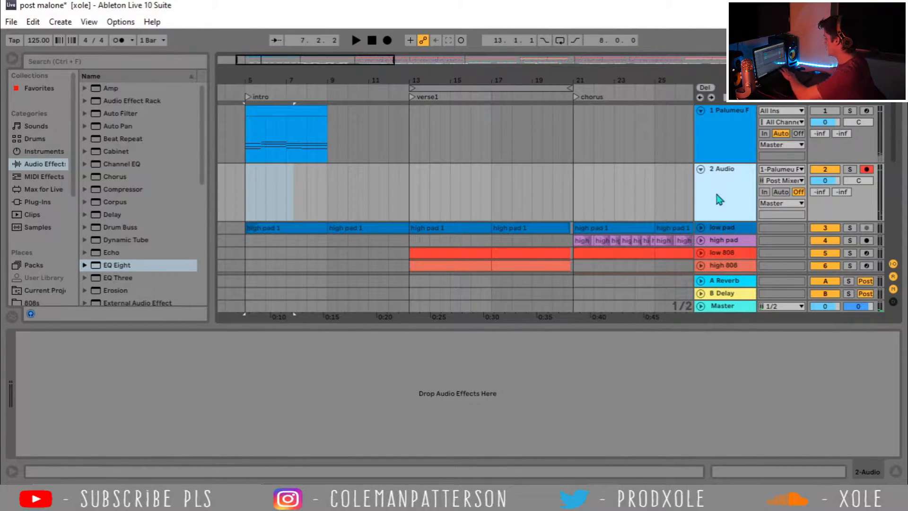
key("Delete")
Expand and solo the low pad track, and review its Flanger, ValhallaVintage, Chorus and EQ Eight effects
left_click(701, 169)
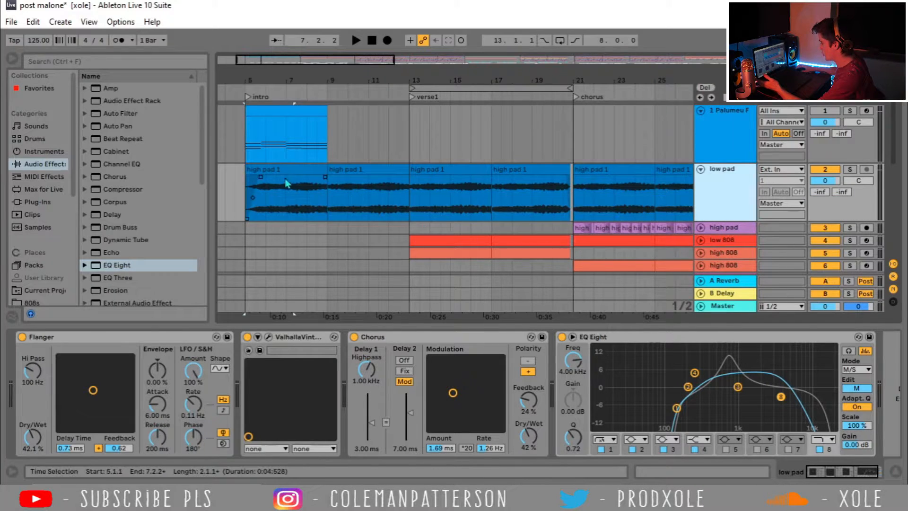
left_click(280, 203)
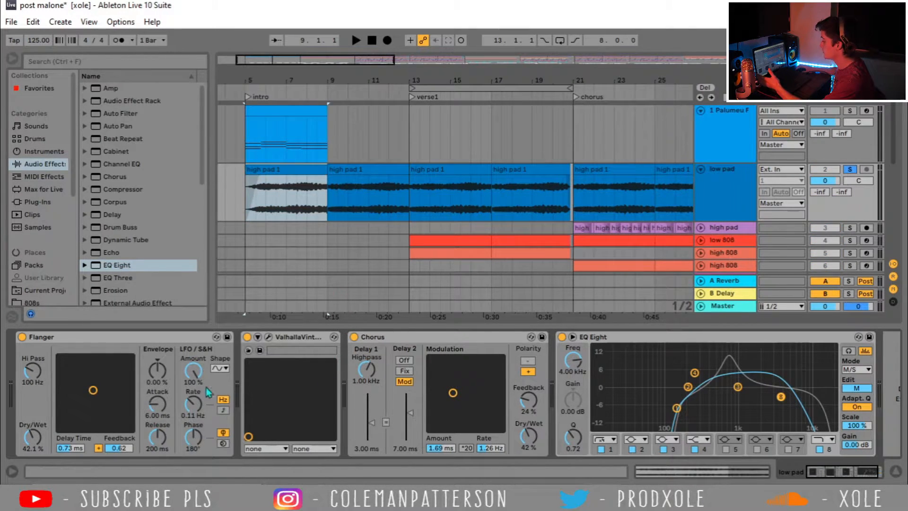
left_click(292, 338)
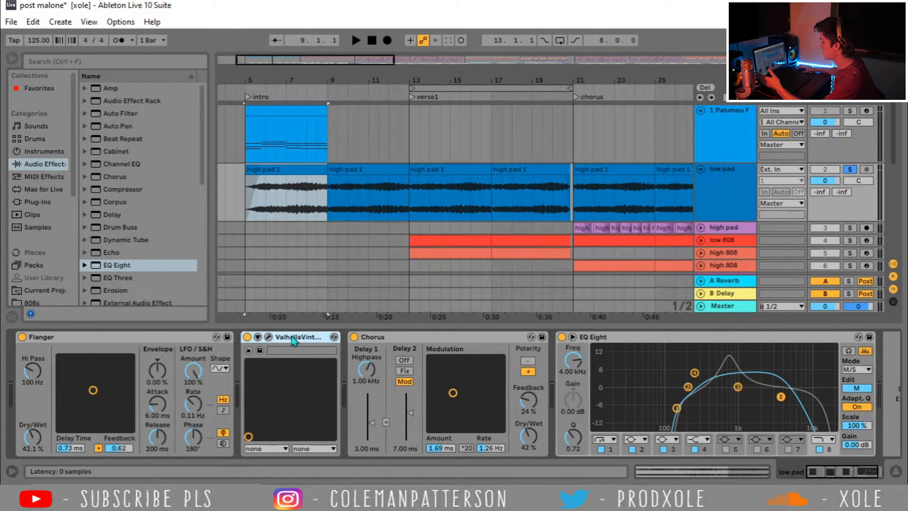
left_click(423, 339)
left_click(702, 339)
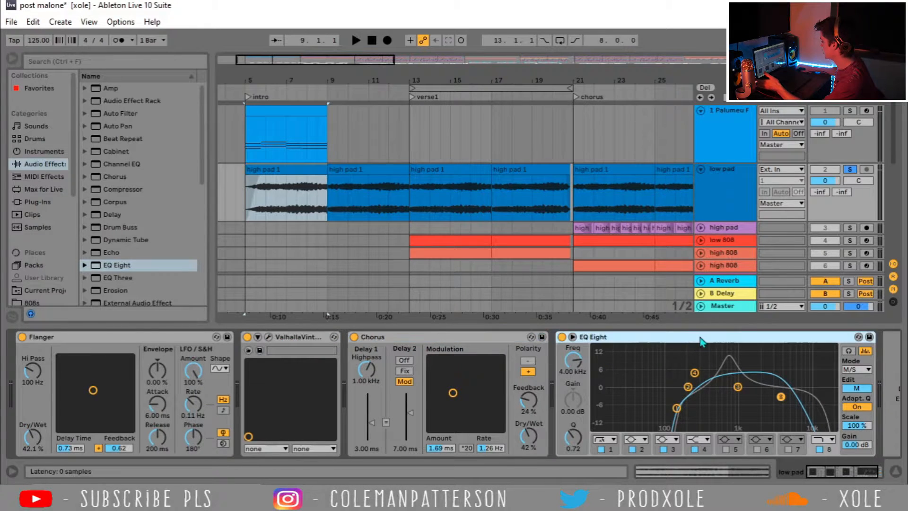
Play the low pad's first intro clip and check its sample settings before returning to the arrangement
left_click(285, 172)
key("space")
double_click(286, 172)
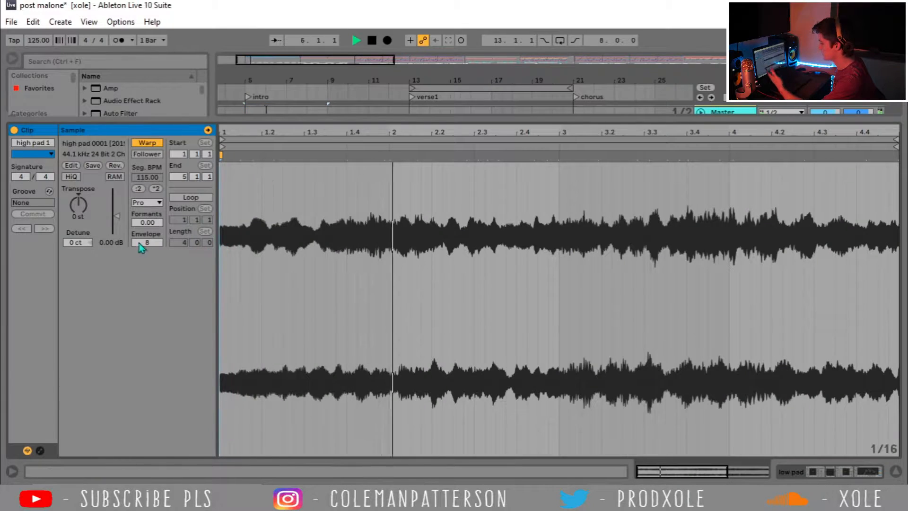
left_click(895, 471)
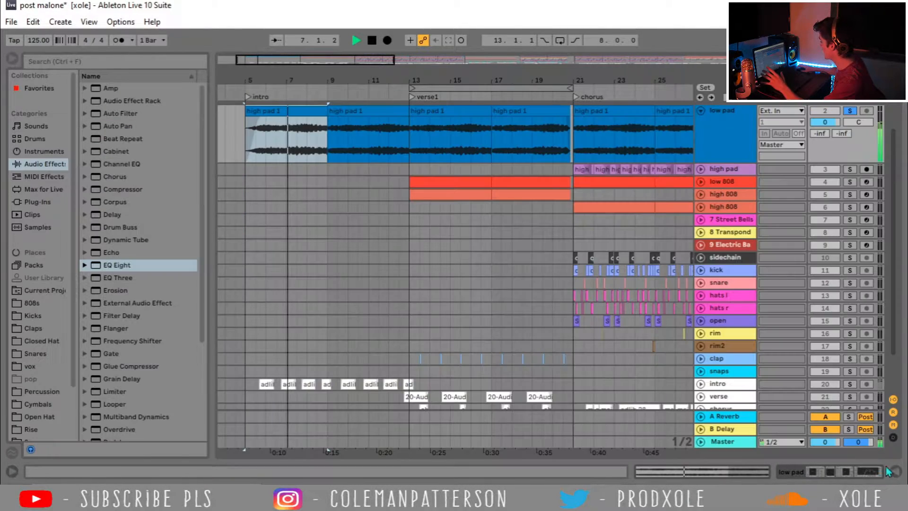
scroll(620, 227, "up", 3)
Stop playback, expand the high pad track and check the transposition of its first chorus clip
left_click(700, 228)
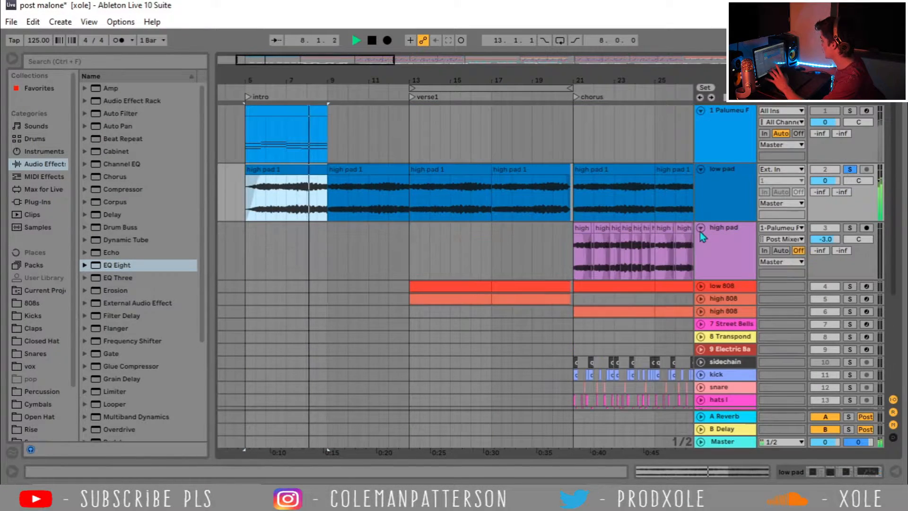
left_click(724, 245)
key("space")
double_click(399, 226)
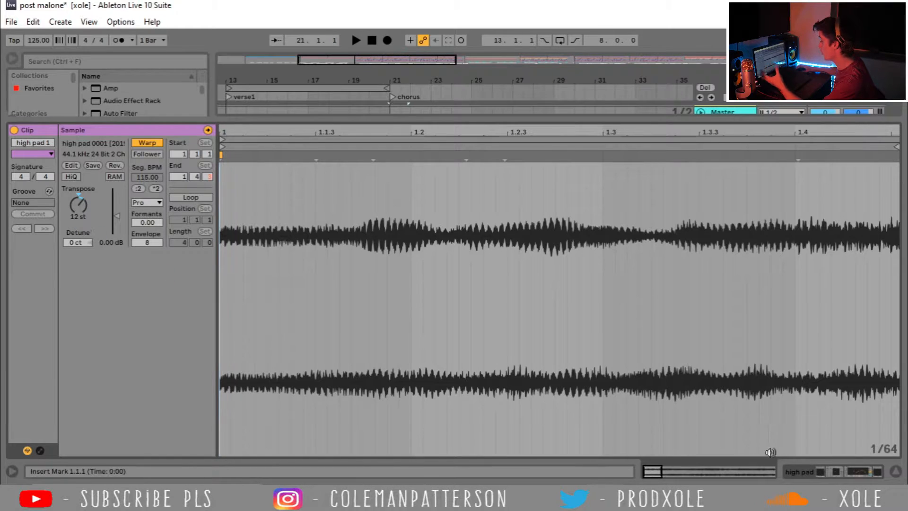
left_click(895, 471)
Solo the high pad and examine its chopped clips against the low pad at the start of the chorus
scroll(632, 254, "up", 5)
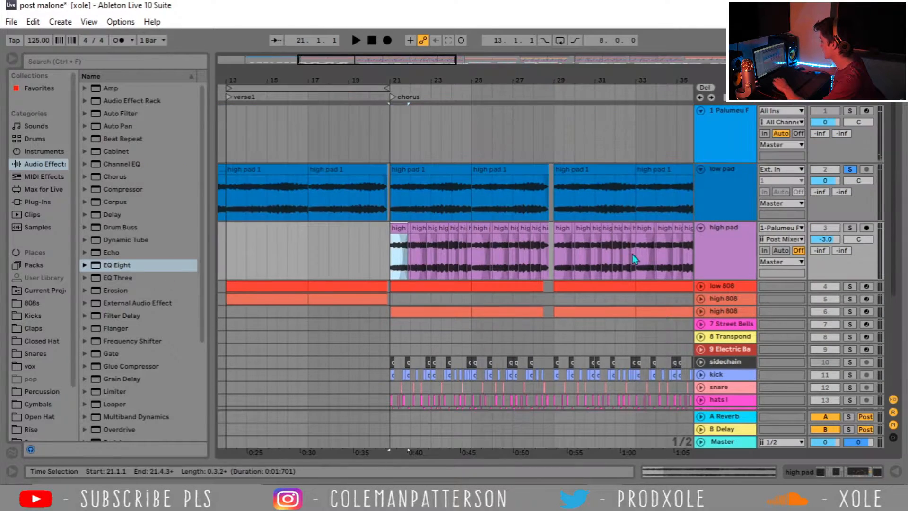
left_click(422, 171)
left_click(401, 225)
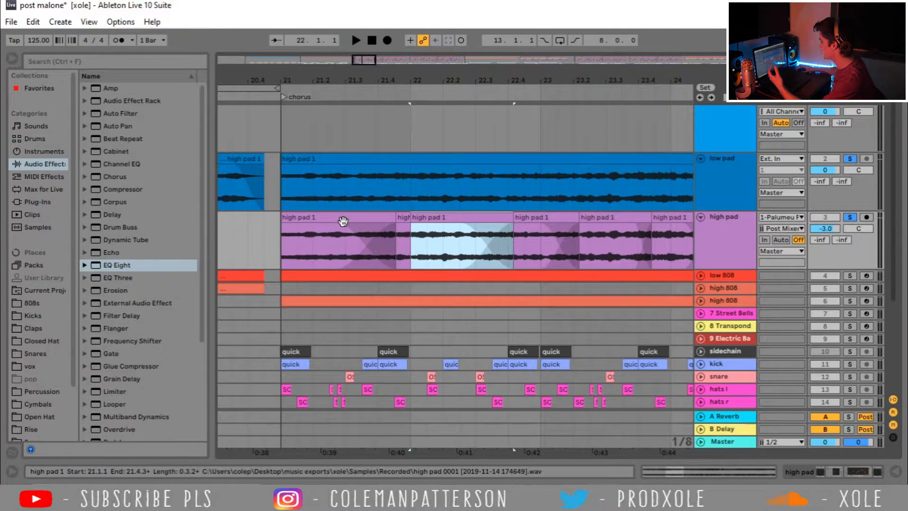
left_click(343, 221)
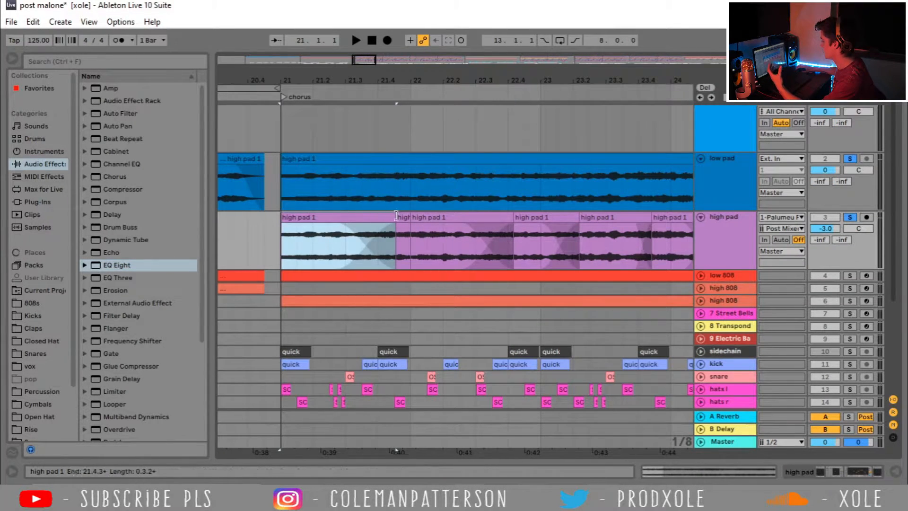
left_click(434, 219)
left_click(549, 216)
Try extending the start of the high pad clip near 22.4 back to about 22.3, and revert it
left_click_drag(585, 76, 496, 72)
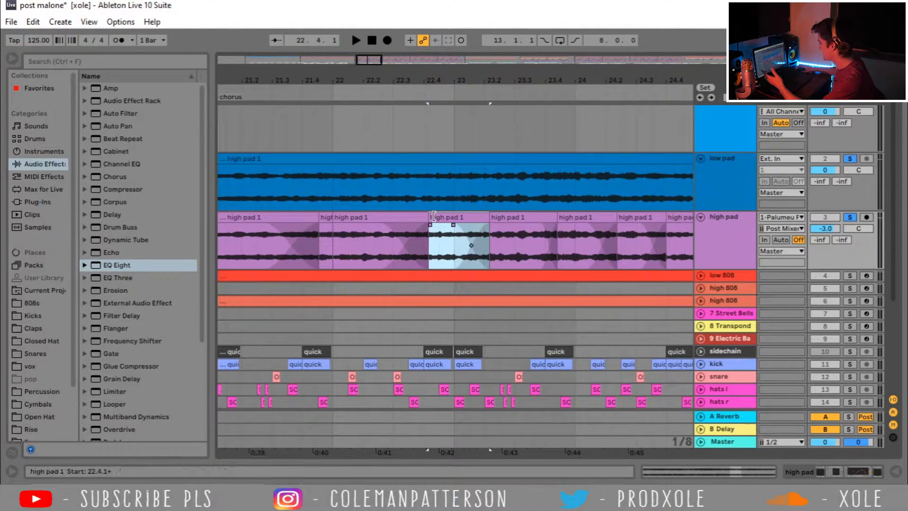
left_click_drag(431, 227, 388, 234)
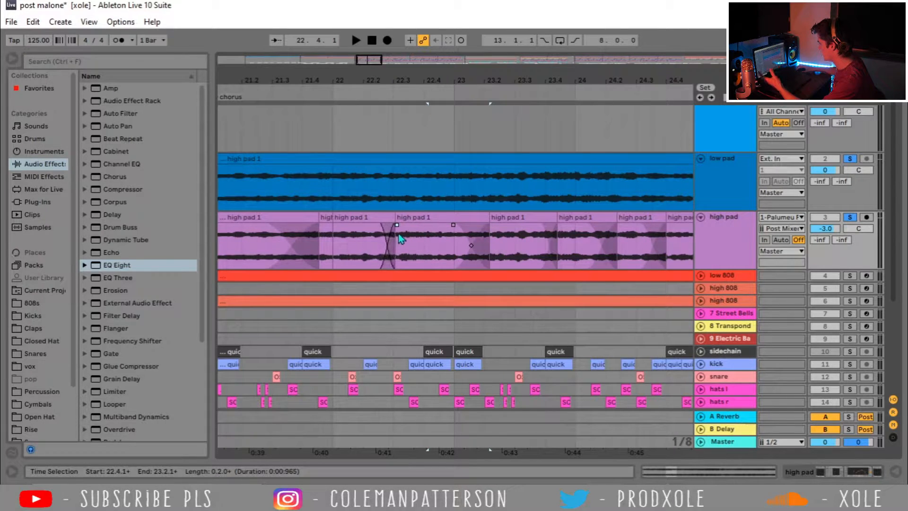
left_click_drag(444, 232, 428, 230)
left_click(395, 217)
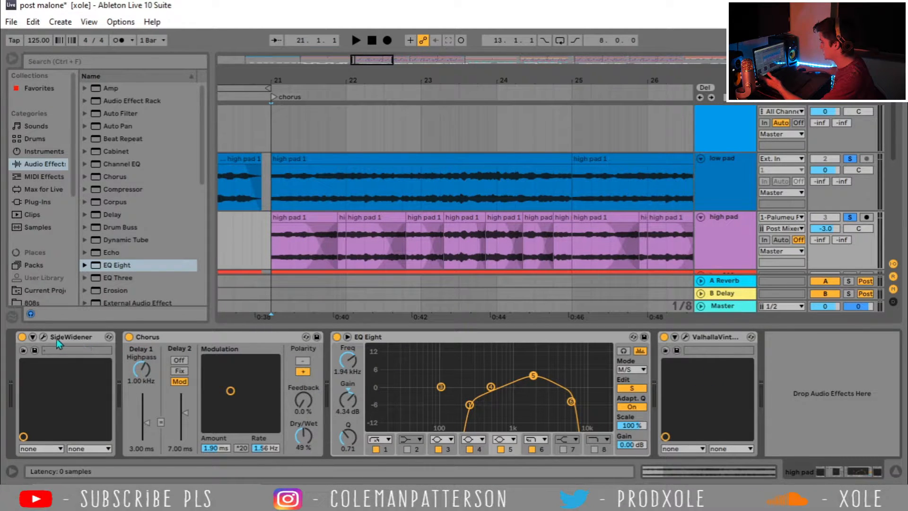
Inspect the high pad's SideWidener and EQ Eight, and compare them with the low pad's EQ Eight
left_click(43, 336)
left_click(299, 99)
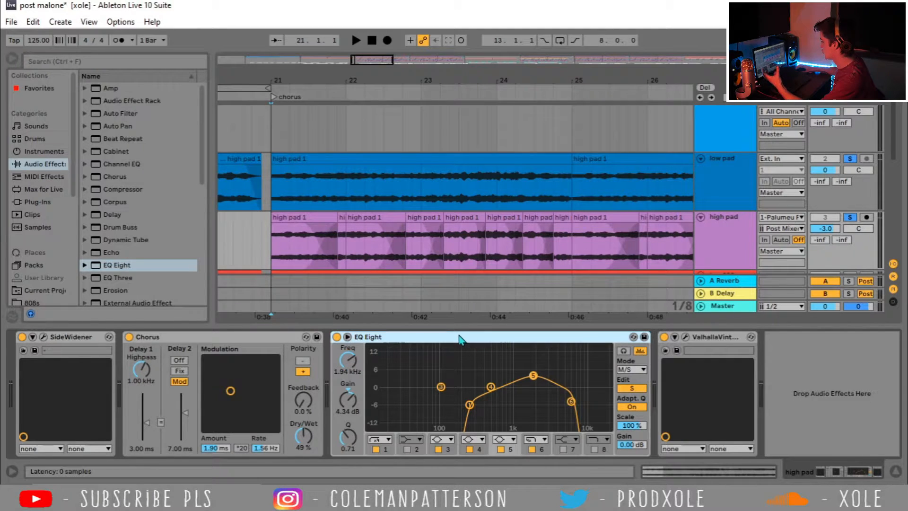
scroll(407, 259, "down", 1)
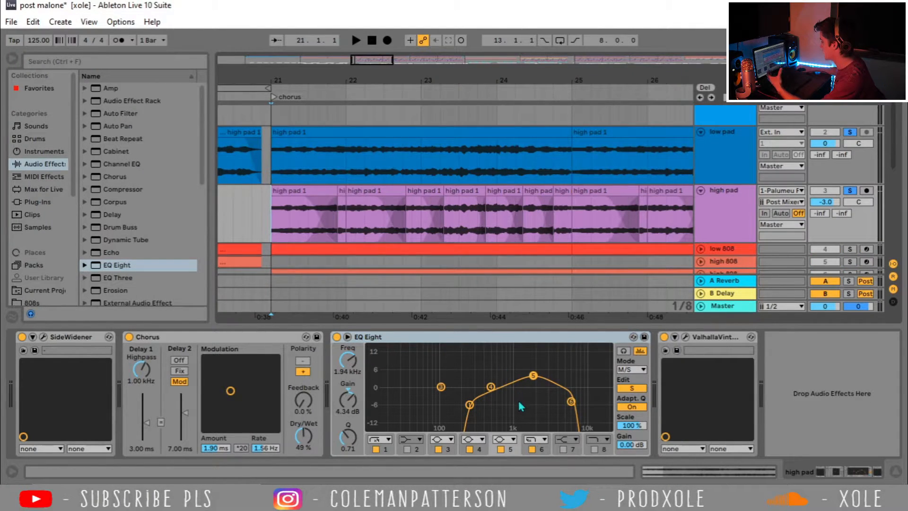
left_click(731, 145)
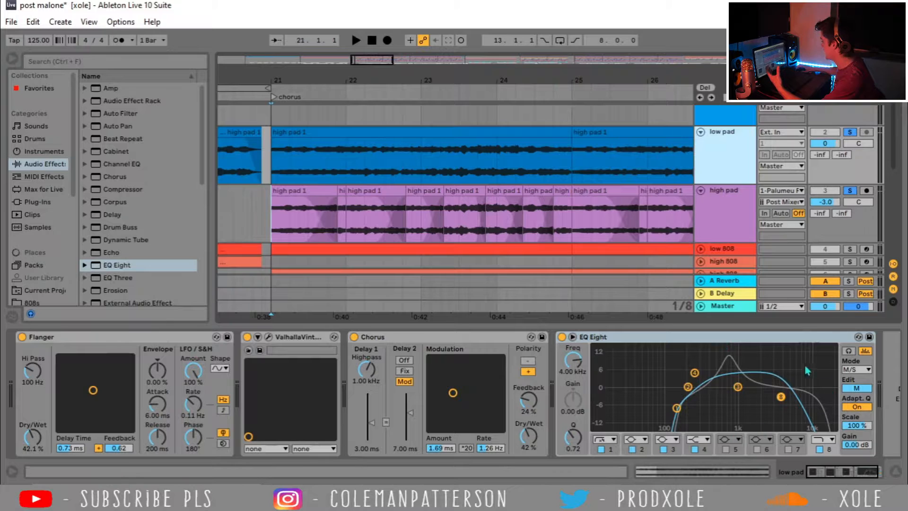
Set the high pad's EQ Eight to M/S, move mid-channel band 8 to 10.0 Hz and return to side-channel editing
left_click(725, 232)
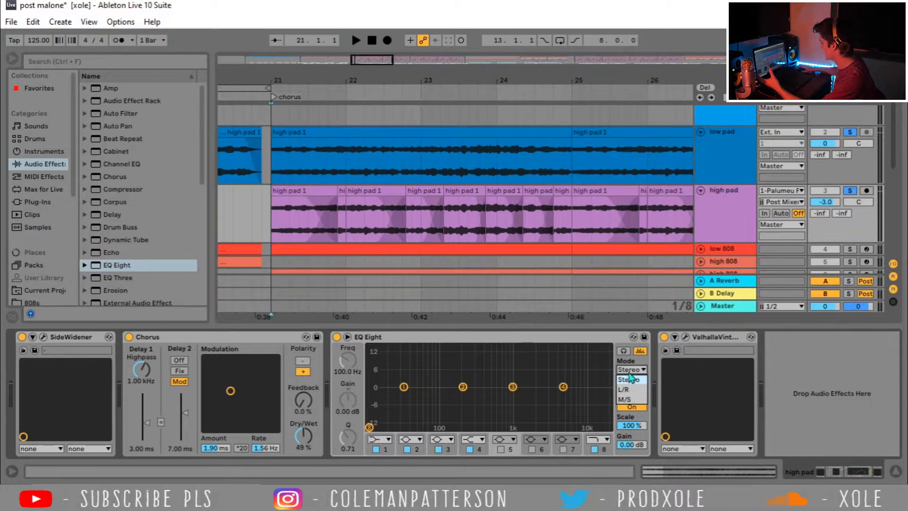
left_click(635, 401)
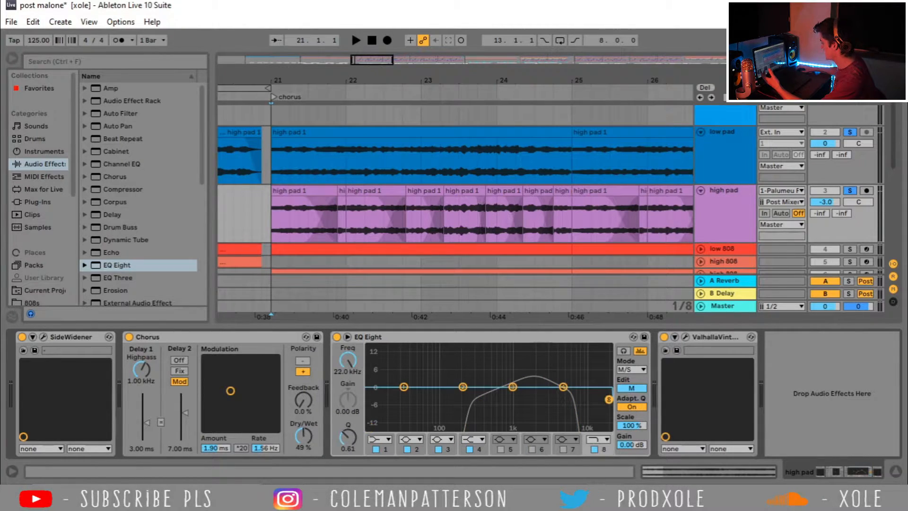
left_click_drag(559, 404, 369, 427)
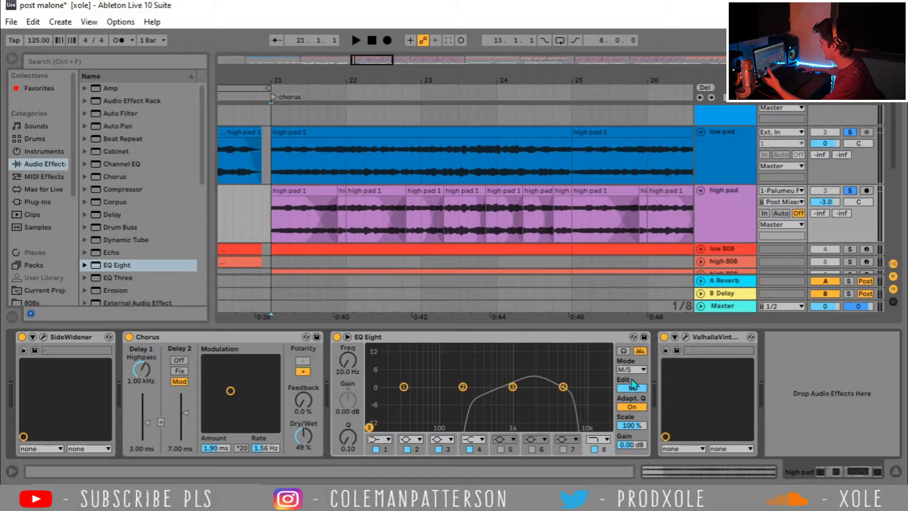
left_click(632, 387)
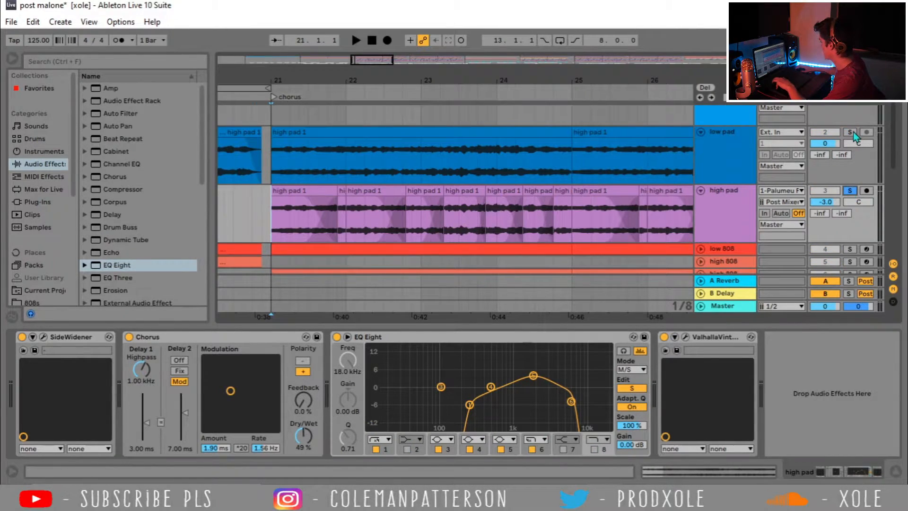
Play the chorus from bar 21 with the low pad and high pad soloed together
key("space")
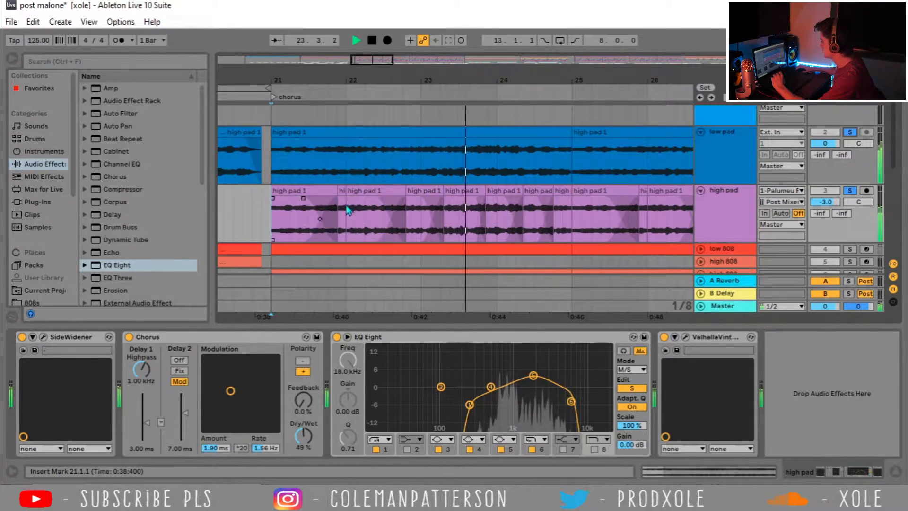
left_click_drag(434, 84, 405, 70)
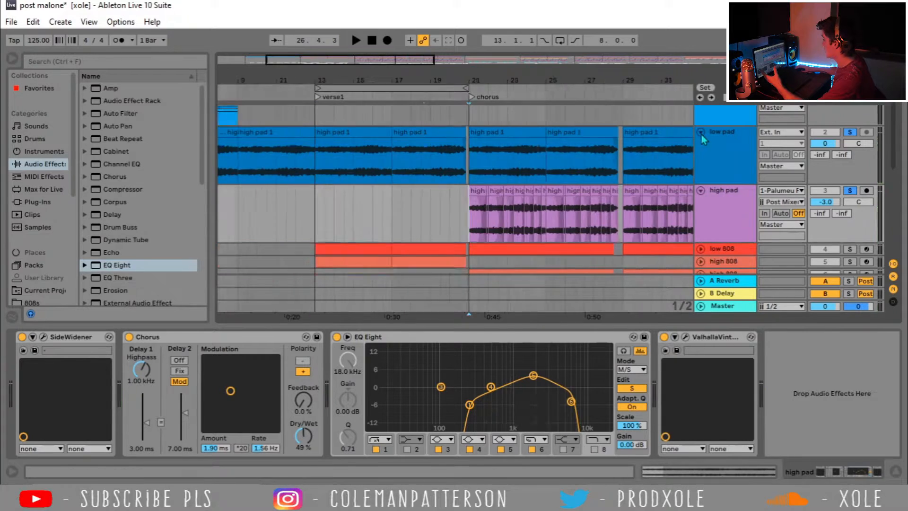
Collapse the low pad and high pad tracks, and expand the low 808 and first high 808 tracks
left_click(702, 133)
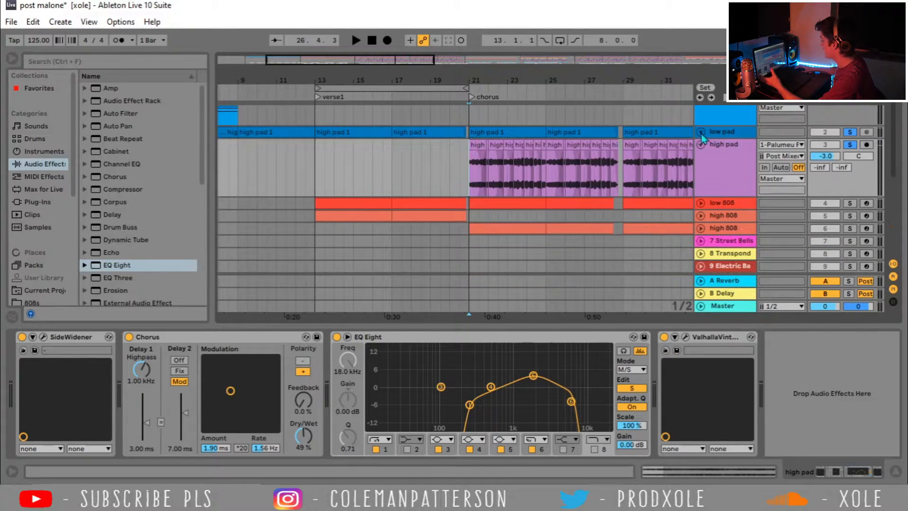
left_click(701, 144)
left_click(700, 158)
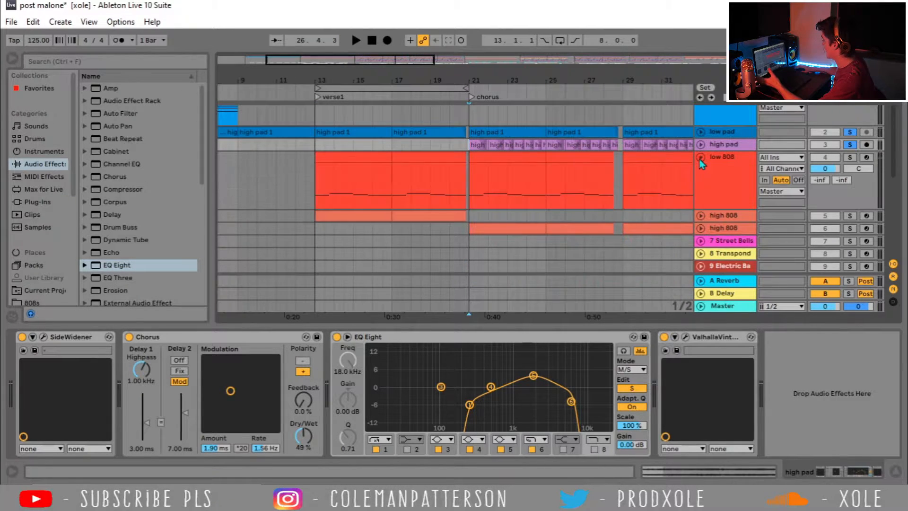
left_click(700, 216)
scroll(700, 216, "down", 2)
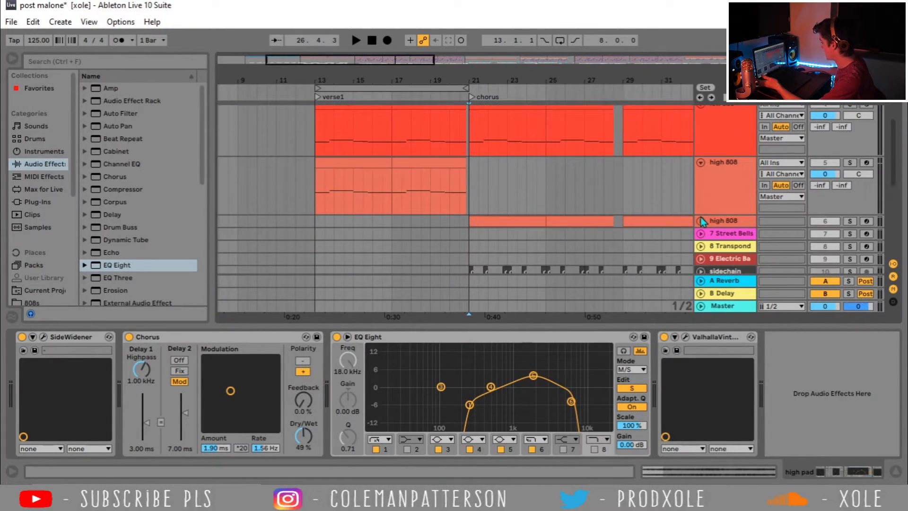
left_click(700, 221)
left_click(700, 221)
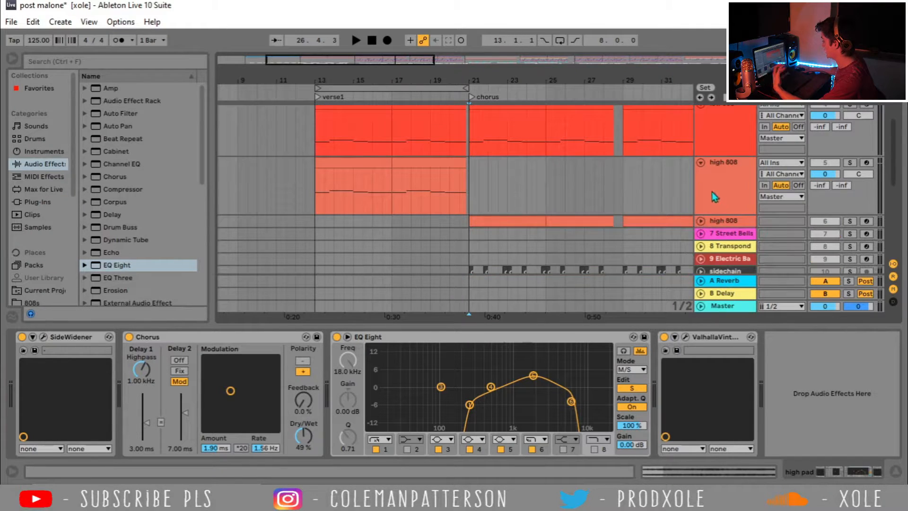
Solo the low 808 and examine its device chain from EQ Eight through Glue Compressor to Tuner
left_click(471, 172)
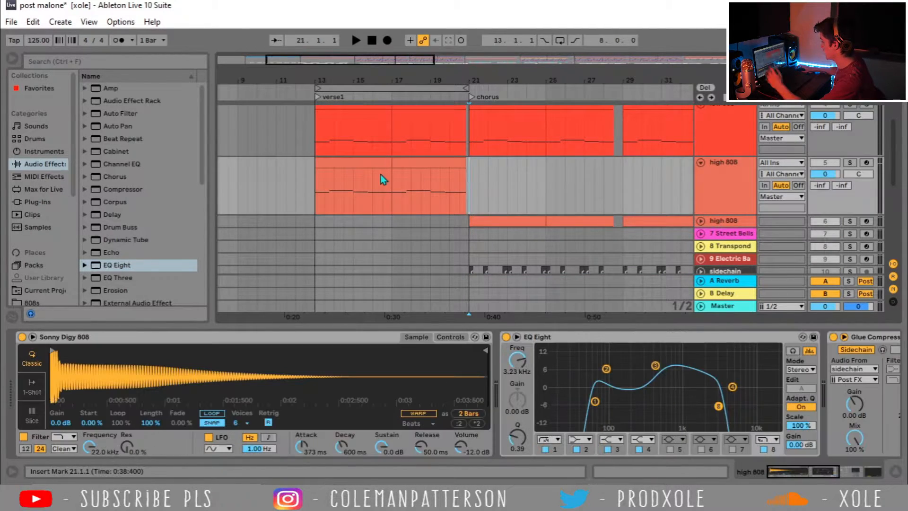
scroll(536, 171, "up", 2)
left_click(384, 154)
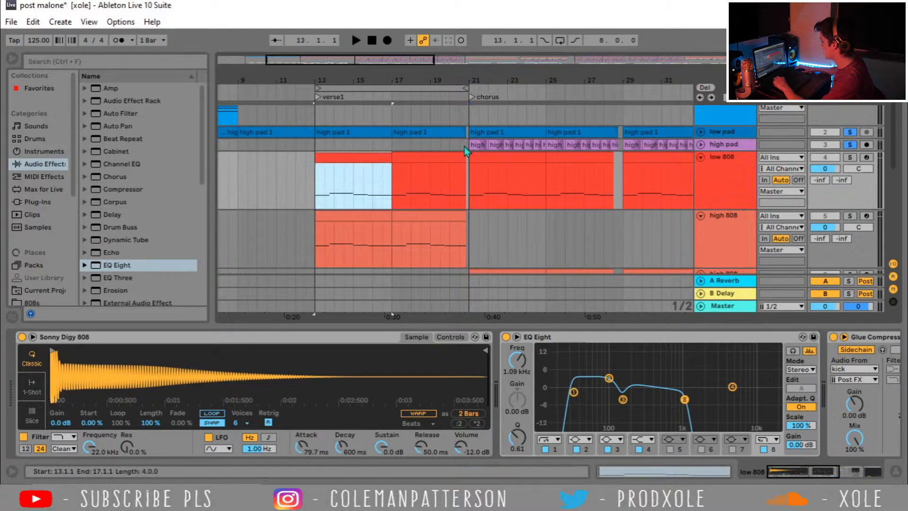
left_click(850, 157)
left_click(731, 168)
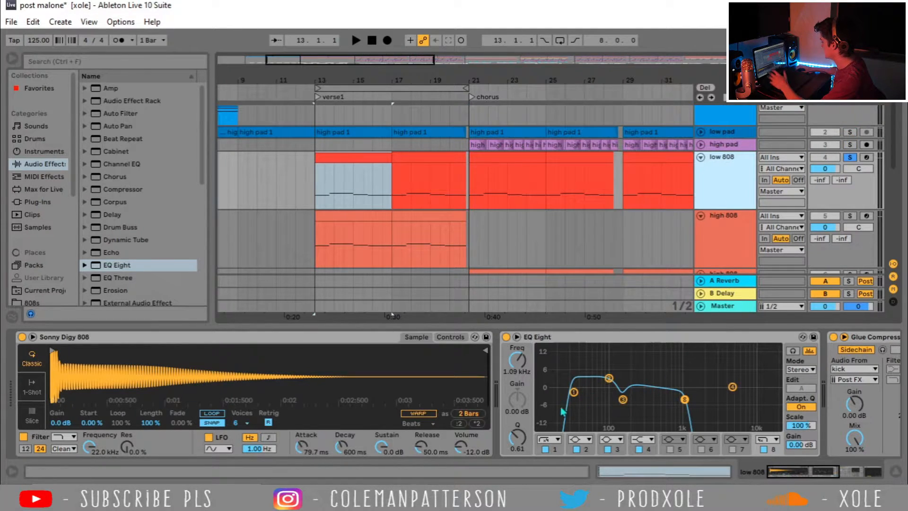
left_click_drag(802, 476, 828, 478)
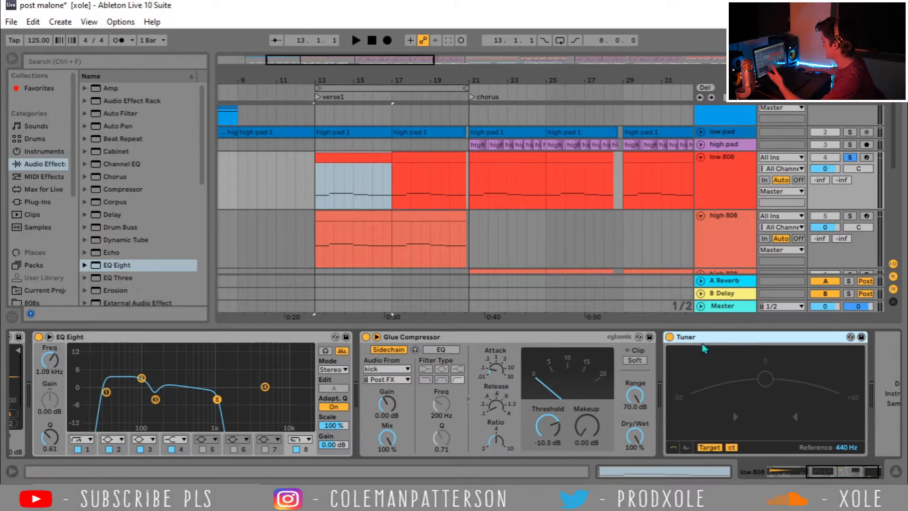
Play the soloed low 808 from bar 13 with its Tuner in view, and stop
left_click(314, 189)
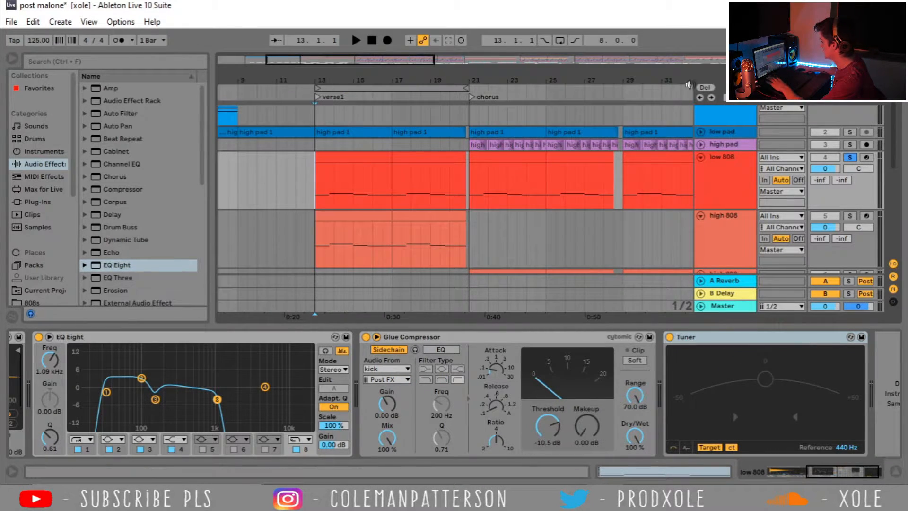
key("space")
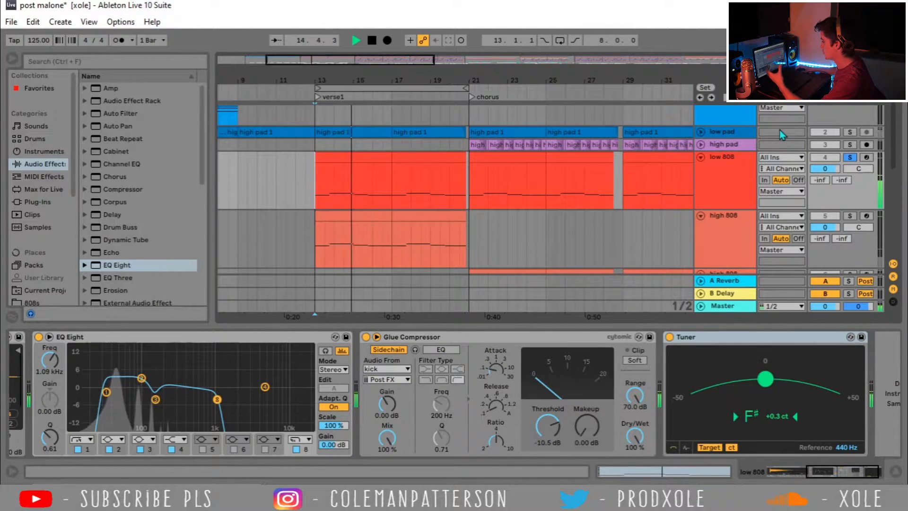
left_click(468, 231)
key("space")
left_click(729, 189)
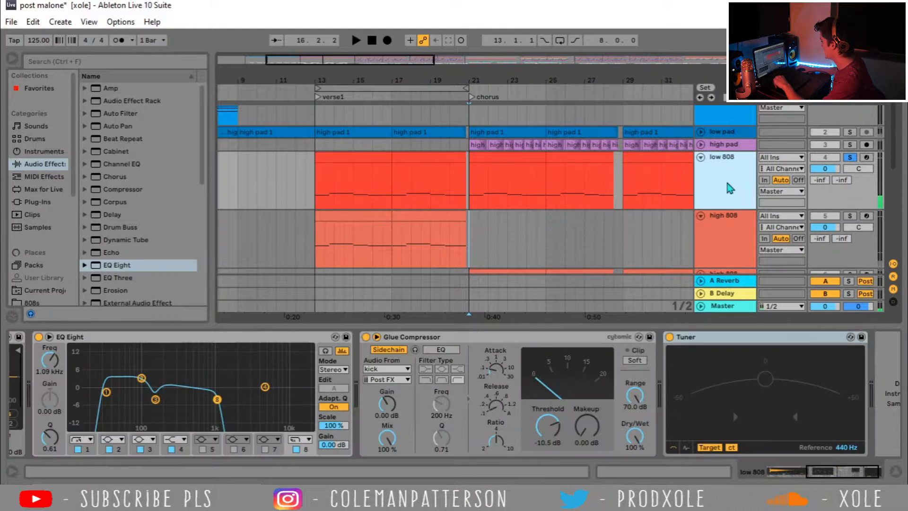
View the first high 808's devices, add the track to the solo and play both 808s from bar 13
left_click(728, 234)
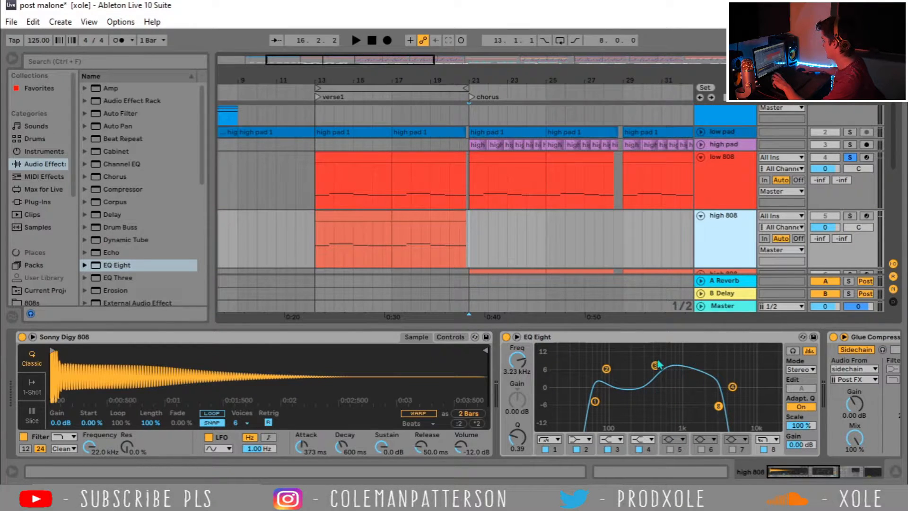
left_click(849, 216, "ctrl")
left_click(313, 241)
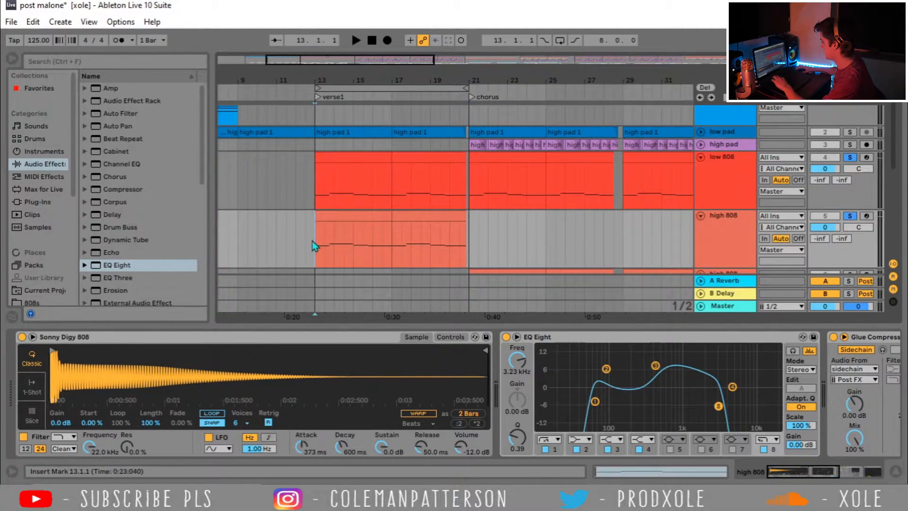
key("space")
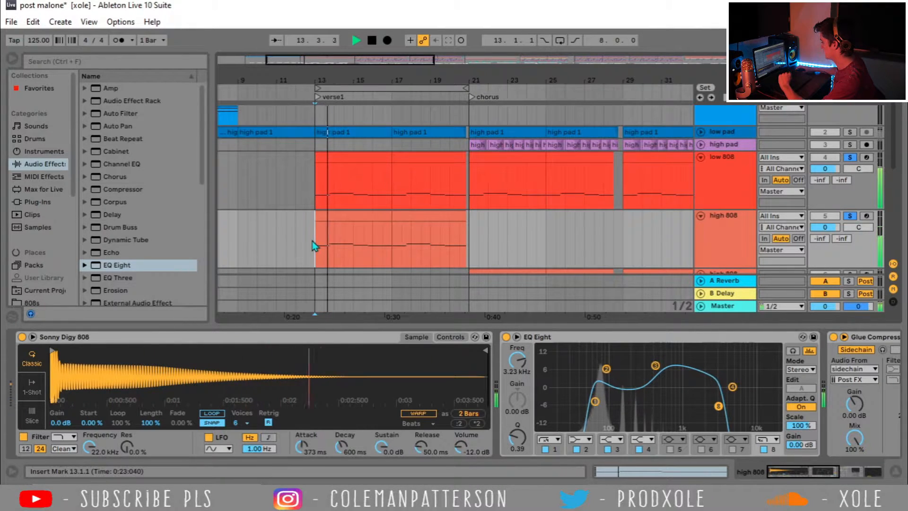
Compare the high 808 alone, the low 808 alone and both together during verse 1 playback
left_click(850, 157)
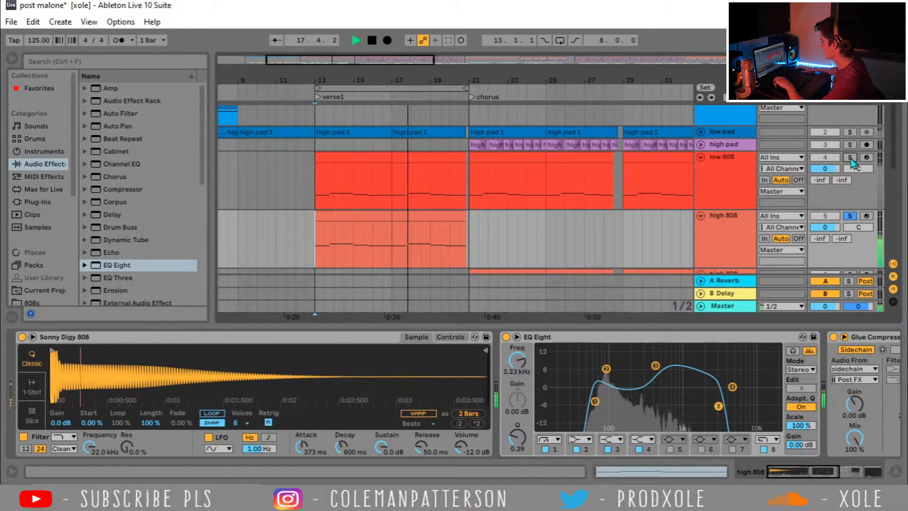
left_click(850, 157)
key("space")
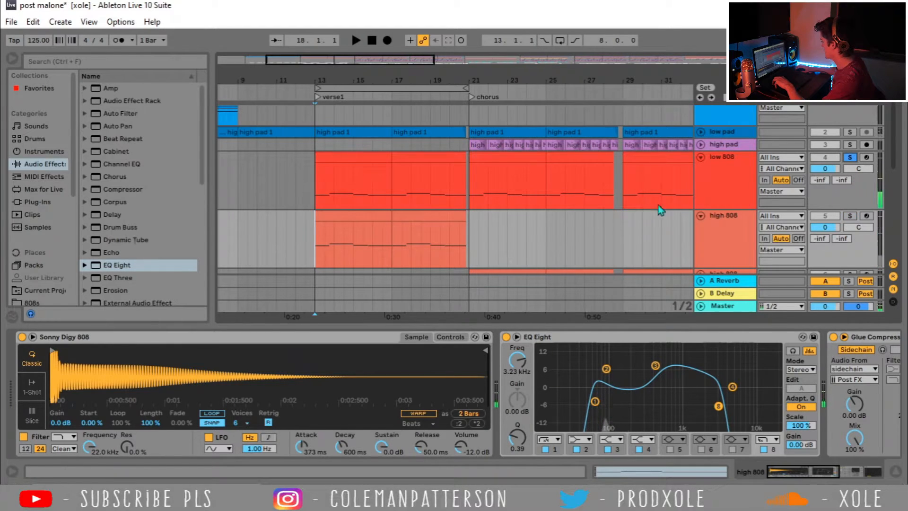
left_click(363, 155)
key("space")
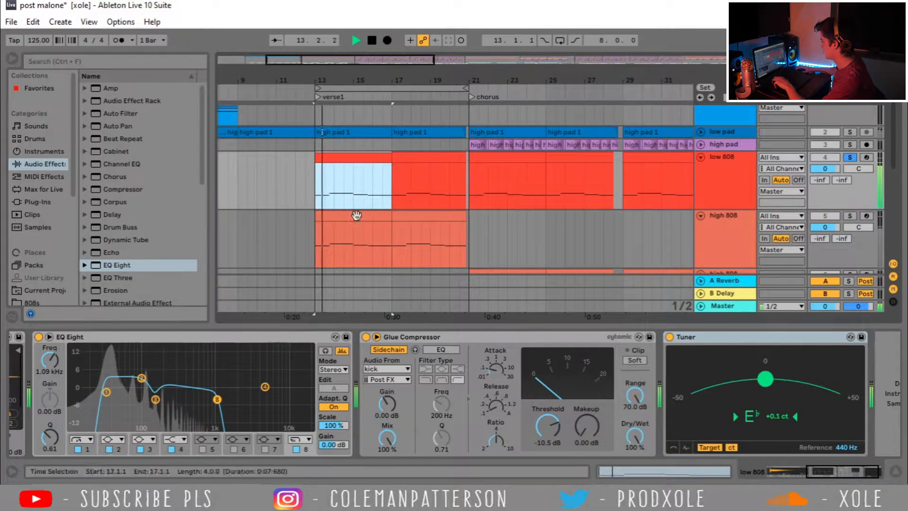
left_click(850, 216, "ctrl")
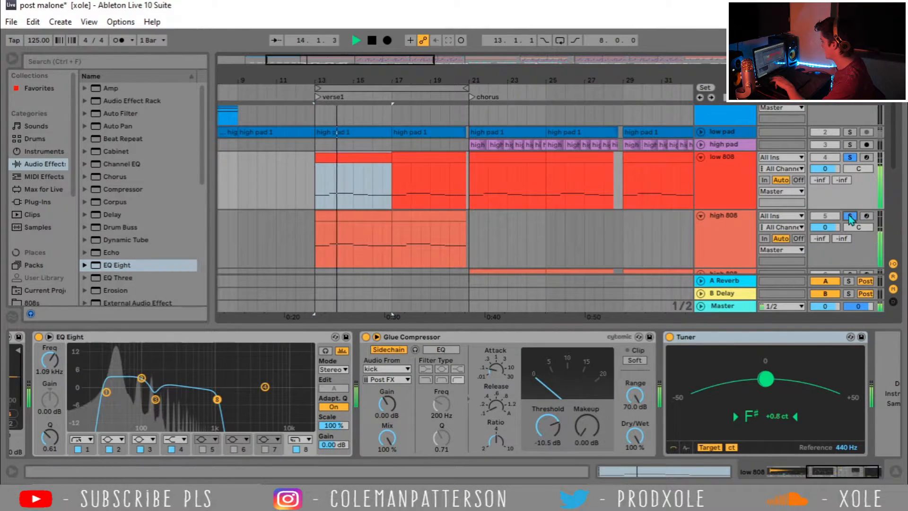
key("space")
Clear all track solos, mark verse 1 from bar 13 to 21 on the high pad track and view the whole arrangement
left_click(475, 245)
scroll(474, 245, "down", 2)
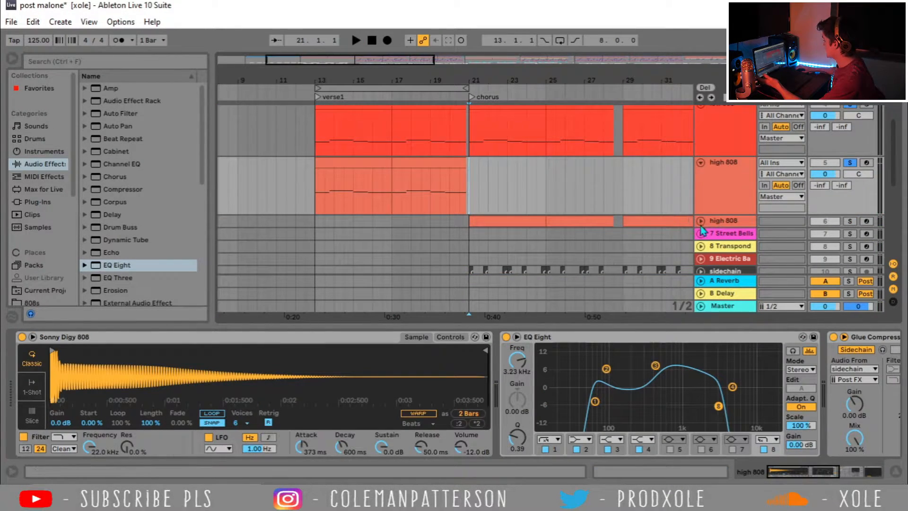
scroll(339, 115, "up", 2)
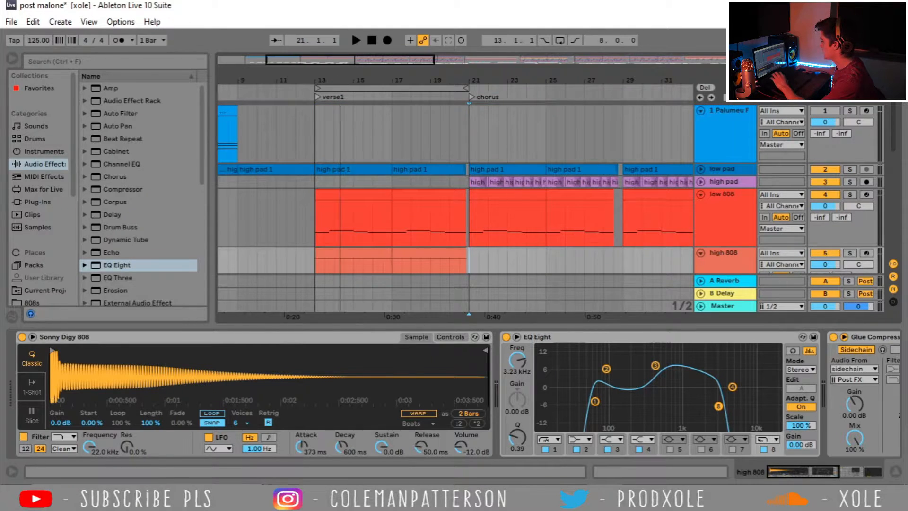
left_click_drag(340, 82, 429, 81)
left_click_drag(261, 182, 557, 183)
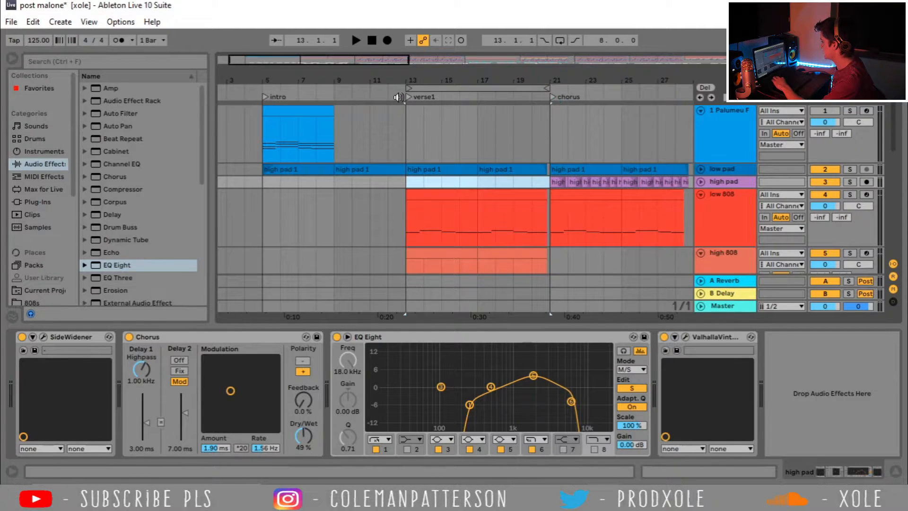
left_click_drag(563, 81, 365, 48)
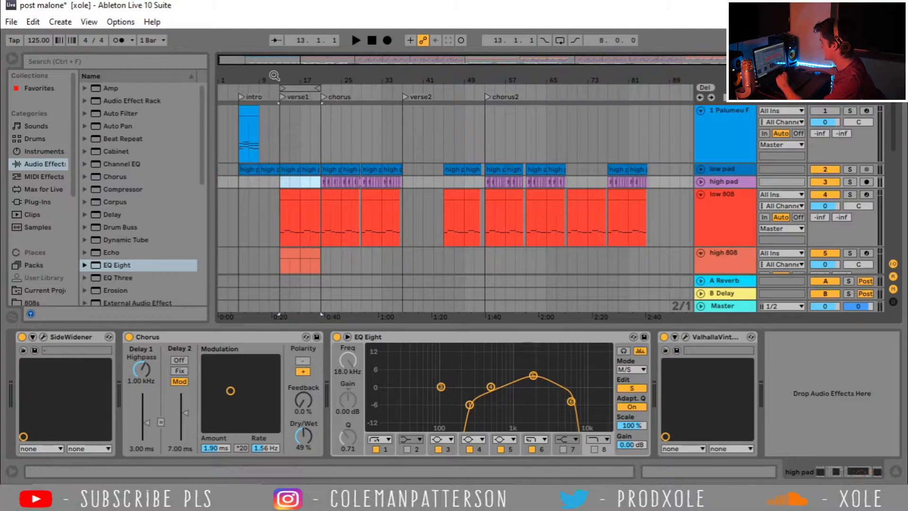
Try adding a locator at bar 12 named "cheese"
key("z")
left_click(336, 120)
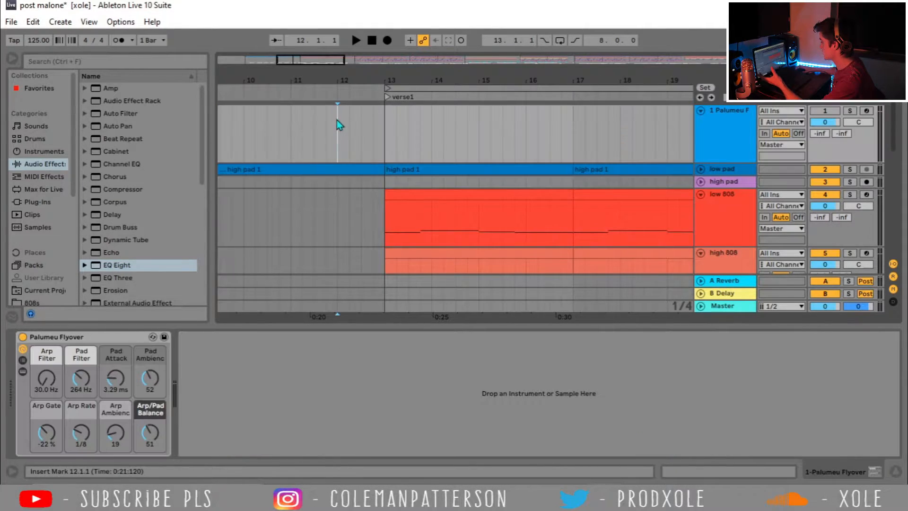
right_click(339, 92)
left_click(357, 123)
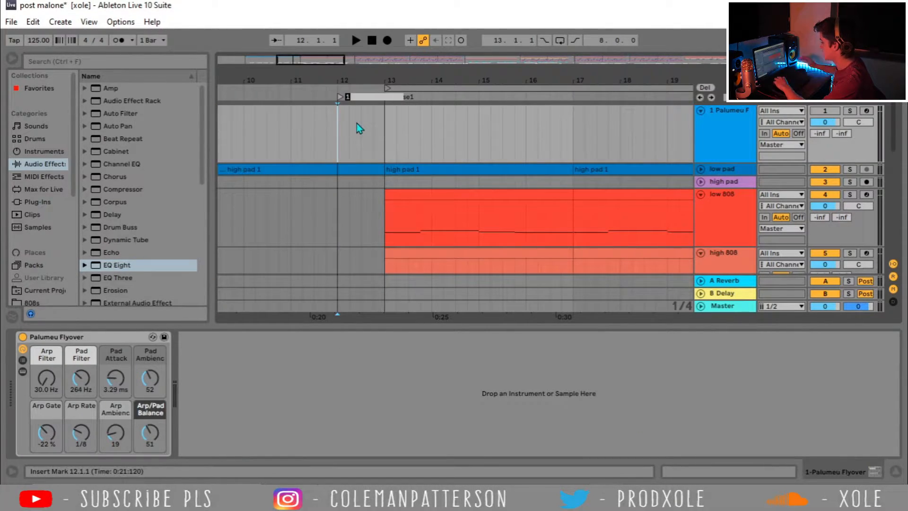
type("cheese")
key("Return")
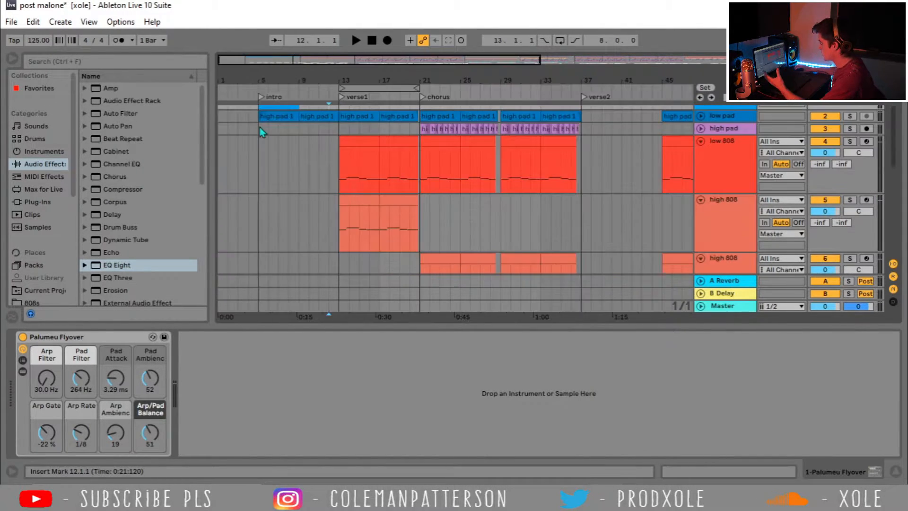
Review the verse 1 parts on the low 808, first high 808 and clap tracks, marking the clap from bar 13 to 21
left_click_drag(259, 127, 406, 134)
left_click_drag(364, 82, 364, 124)
left_click(358, 139)
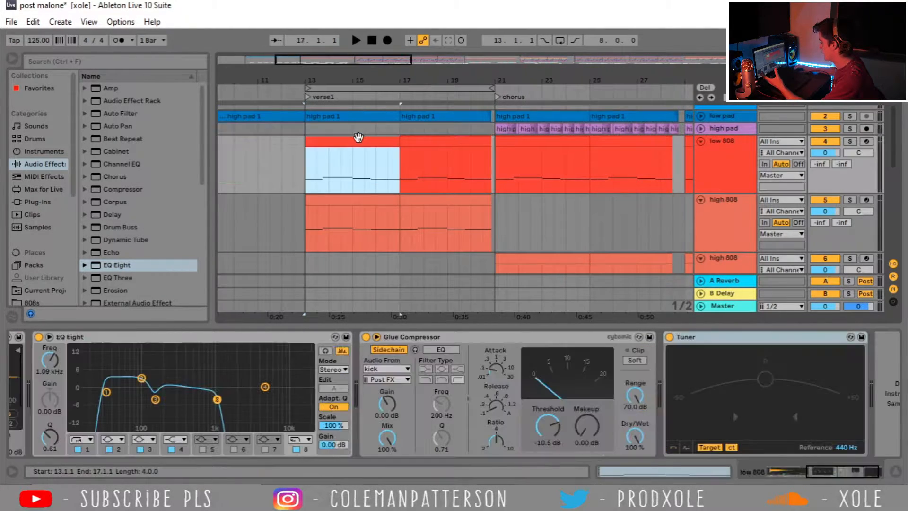
left_click(350, 197)
scroll(438, 179, "down", 10)
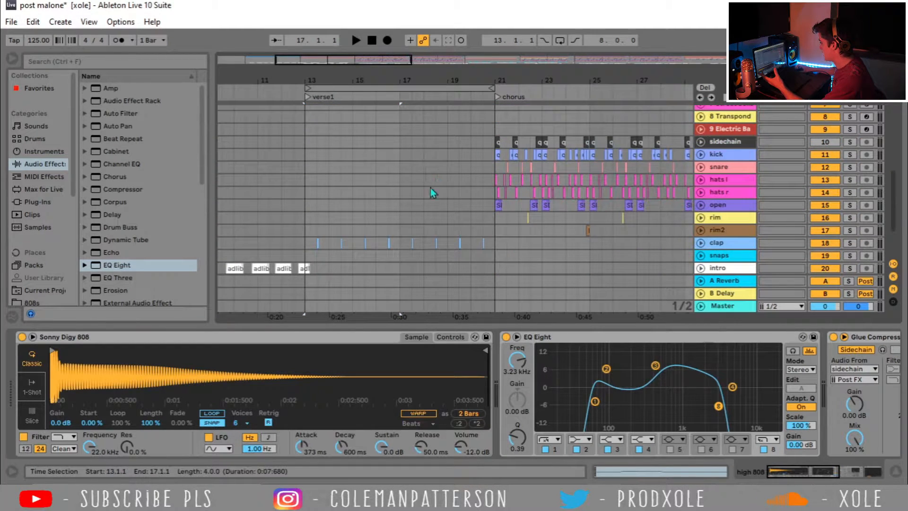
left_click_drag(306, 243, 496, 241)
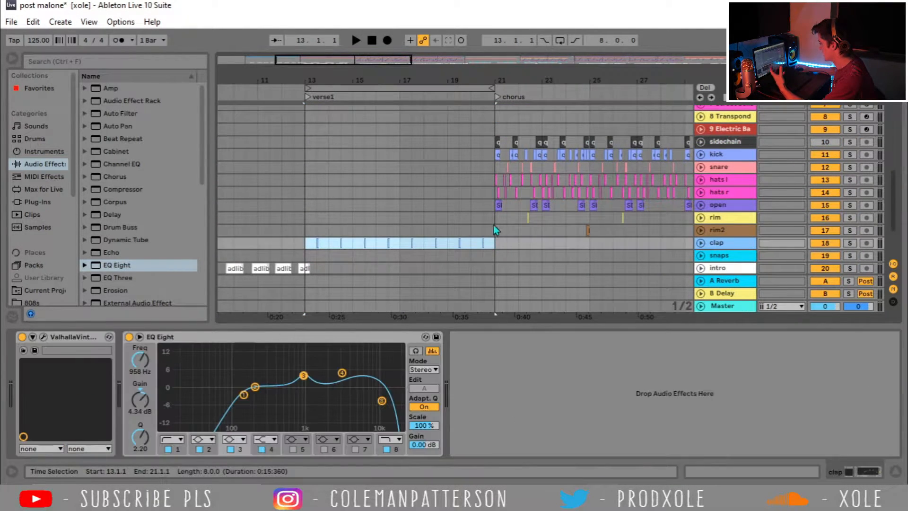
Show the first high 808's Simpler controls with the amplitude envelope, and play that track soloed from bar 13
scroll(491, 212, "up", 5)
scroll(490, 213, "up", 2)
left_click(387, 176)
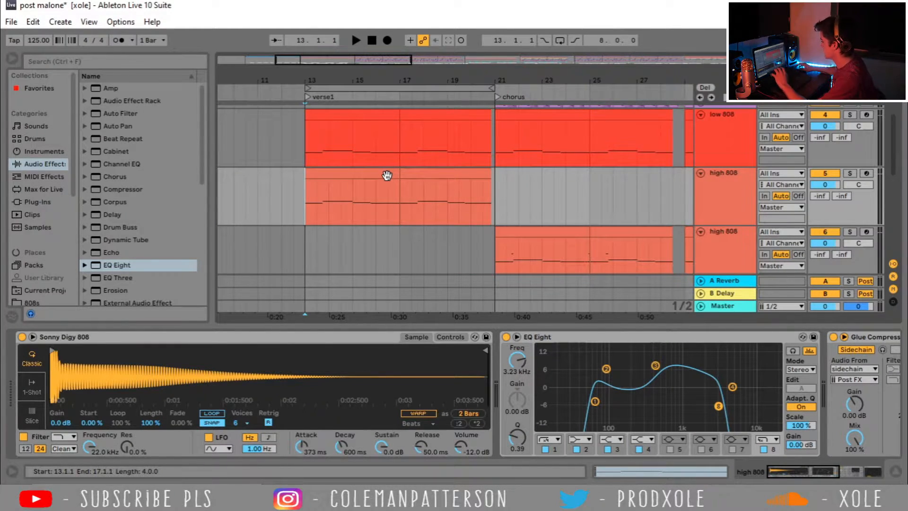
left_click(735, 192)
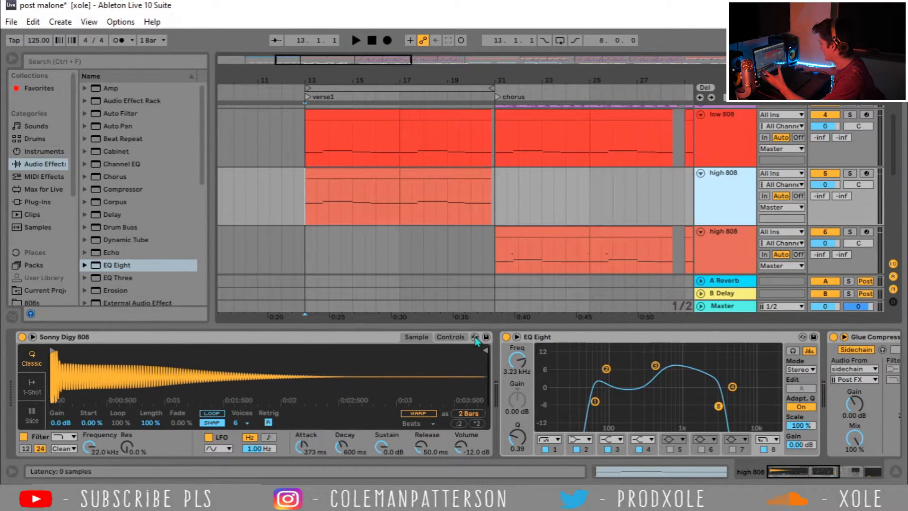
left_click(459, 336)
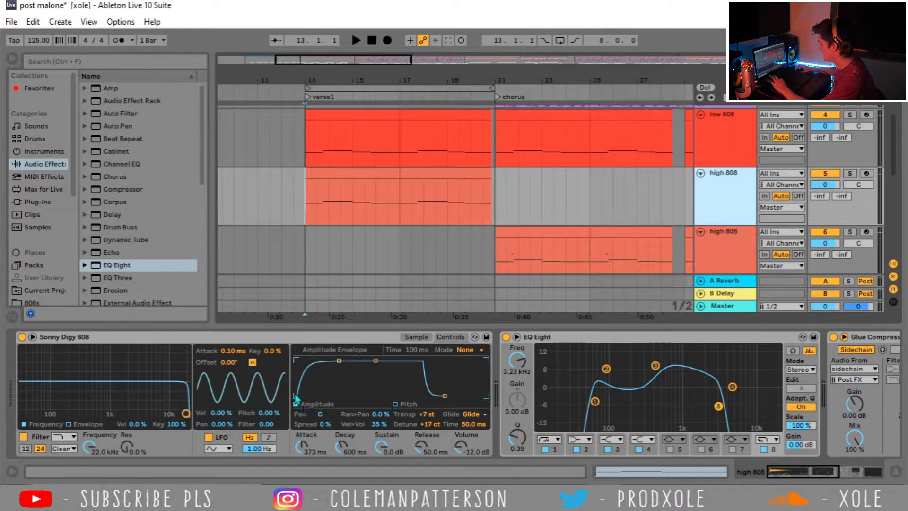
key("space")
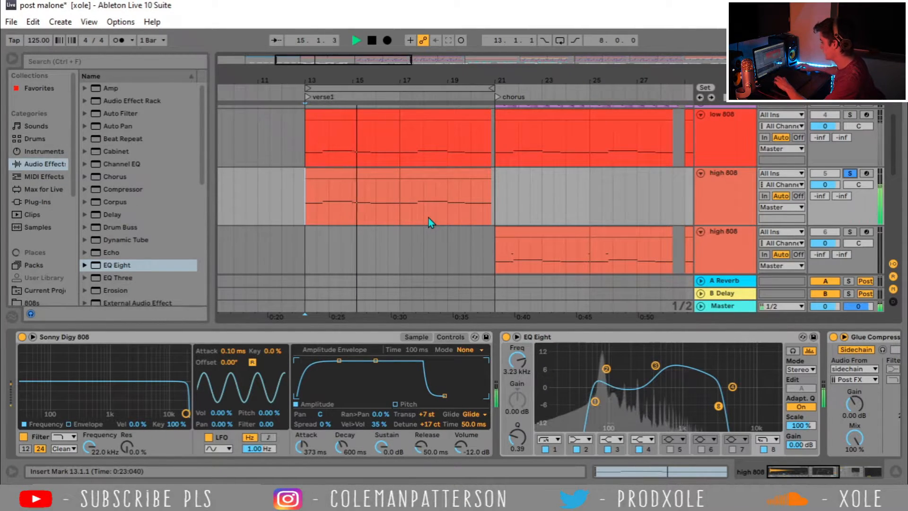
key("space")
Show the chorus high 808's Simpler controls and solo that track with playback set to bar 21
left_click(713, 244)
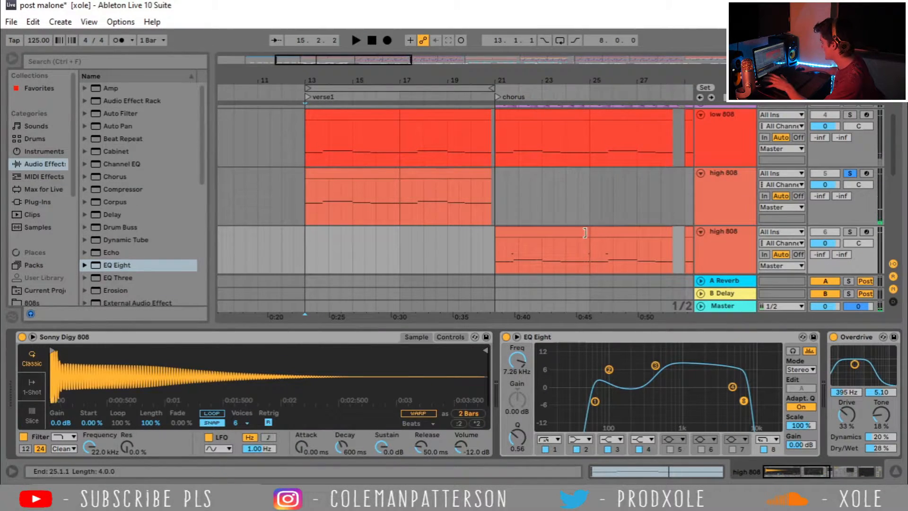
scroll(528, 220, "down", 1)
left_click(444, 338)
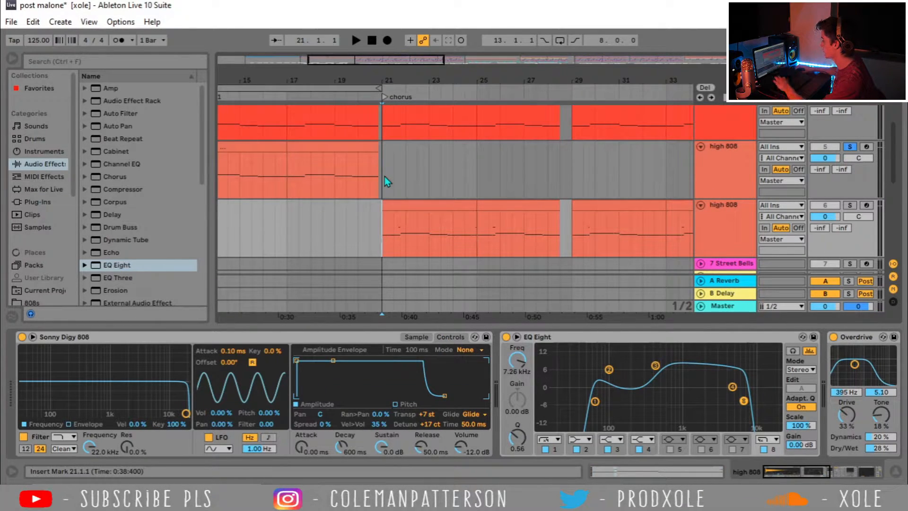
left_click(850, 205)
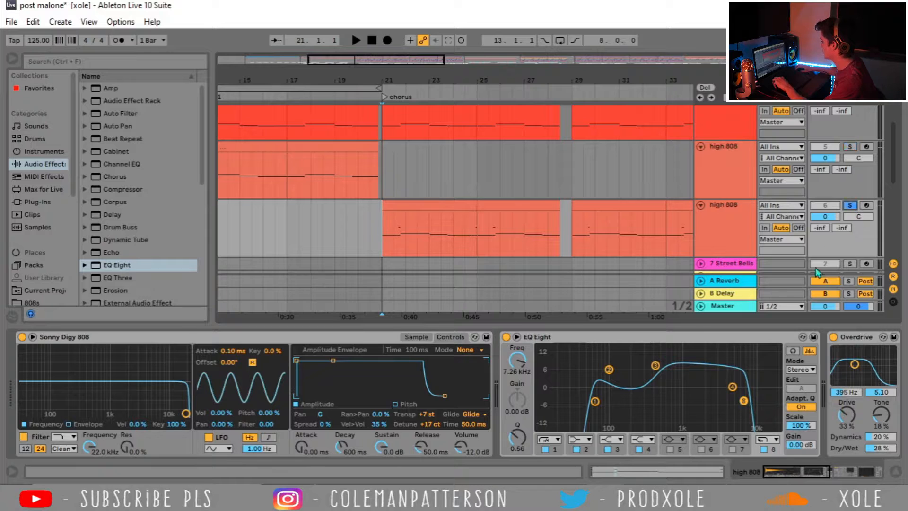
Play the first chorus high 808 clip soloed from bar 21 and look over its notes
left_click(443, 201)
key("space")
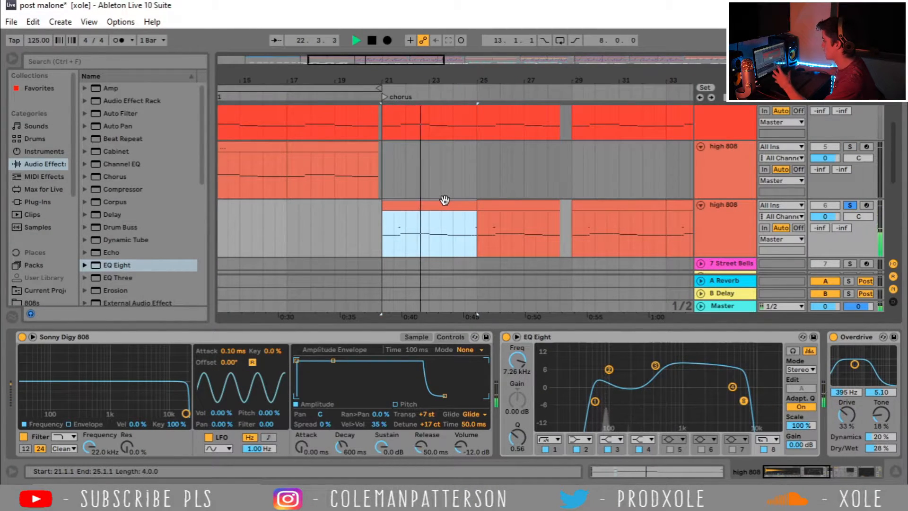
key("space")
double_click(445, 200)
left_click(284, 147)
key("space")
key("shift+Tab")
left_click(384, 167)
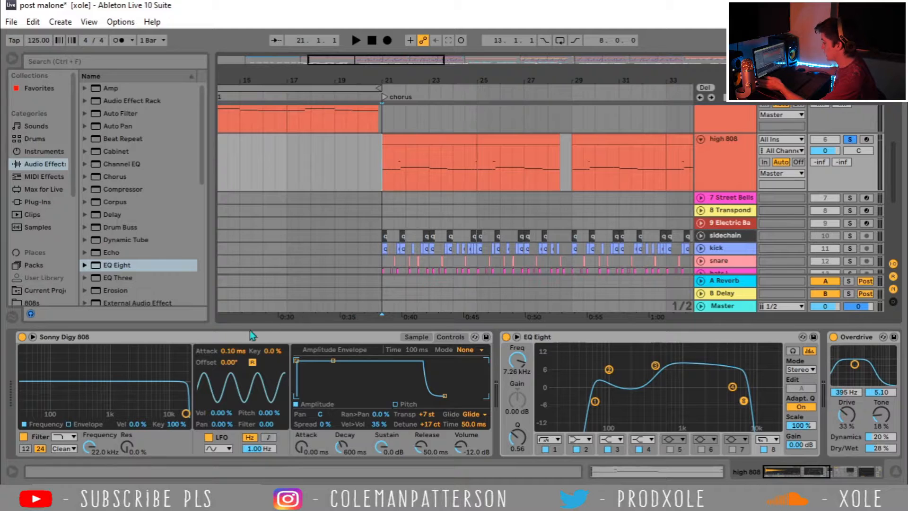
View the chorus high 808 Simpler's sample and controls, try its glide mode on Off, and restore it to Glide
left_click(126, 343)
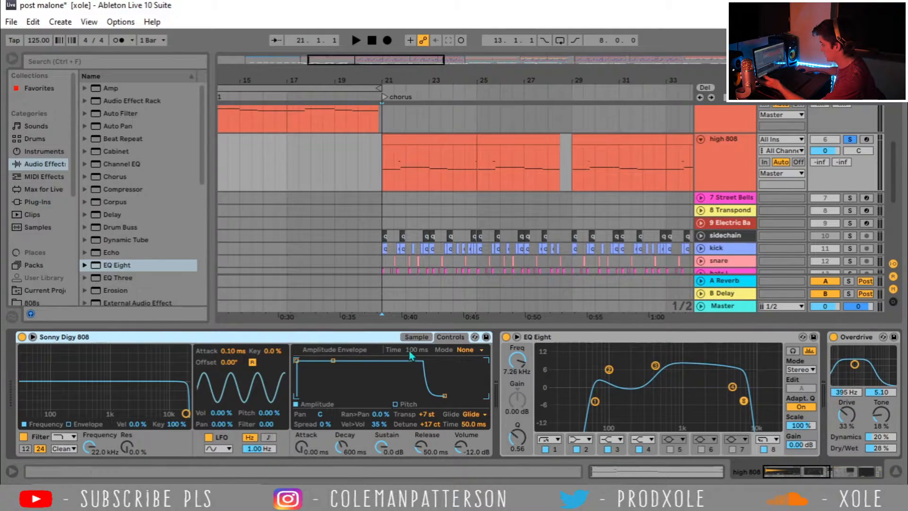
left_click(416, 336)
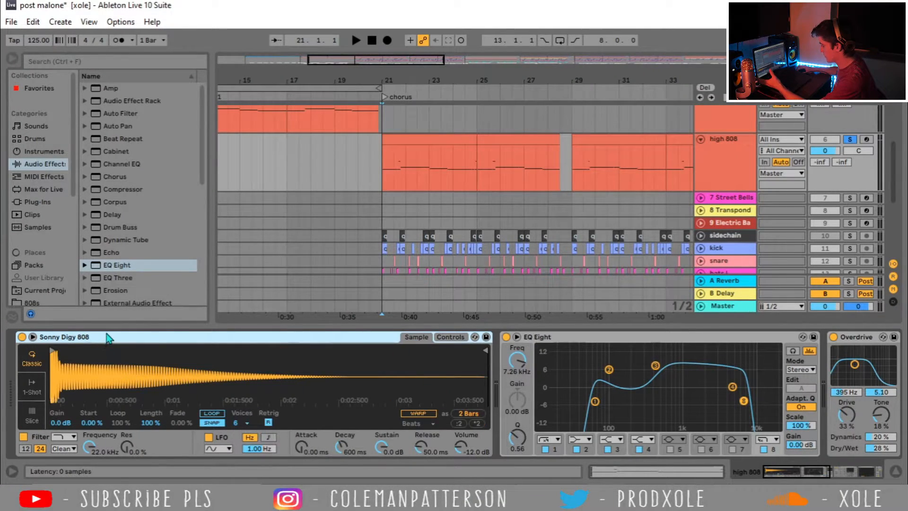
left_click(451, 338)
left_click(473, 415)
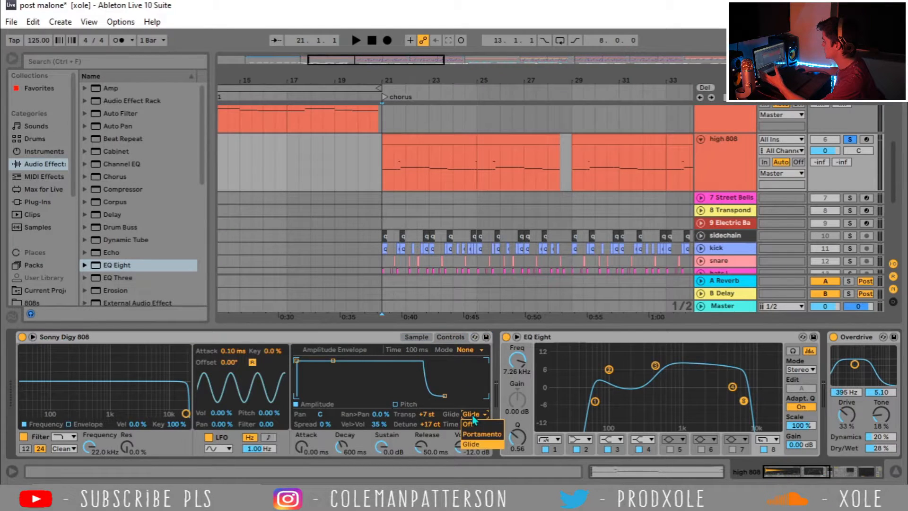
left_click(474, 423)
left_click(474, 415)
left_click(472, 444)
Show the notes of the first chorus high 808 clip and play them from the chorus start
double_click(444, 176)
key("space")
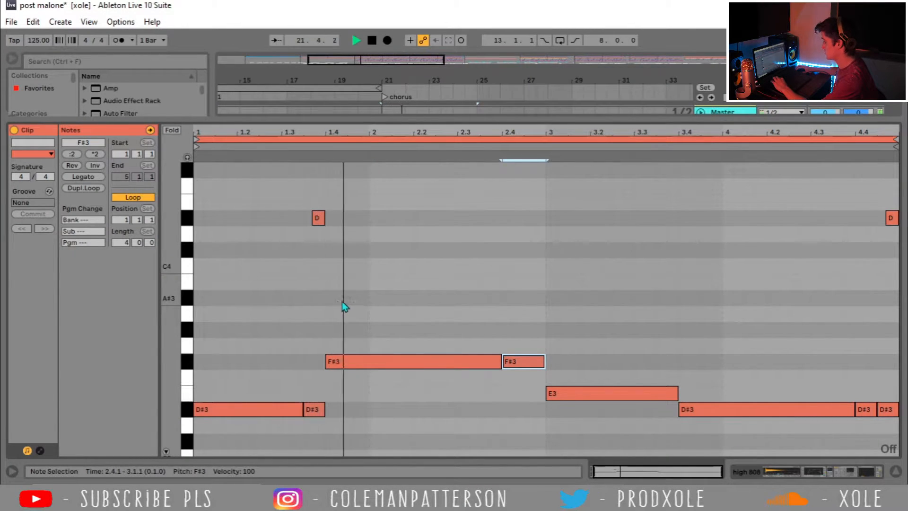
left_click(574, 350)
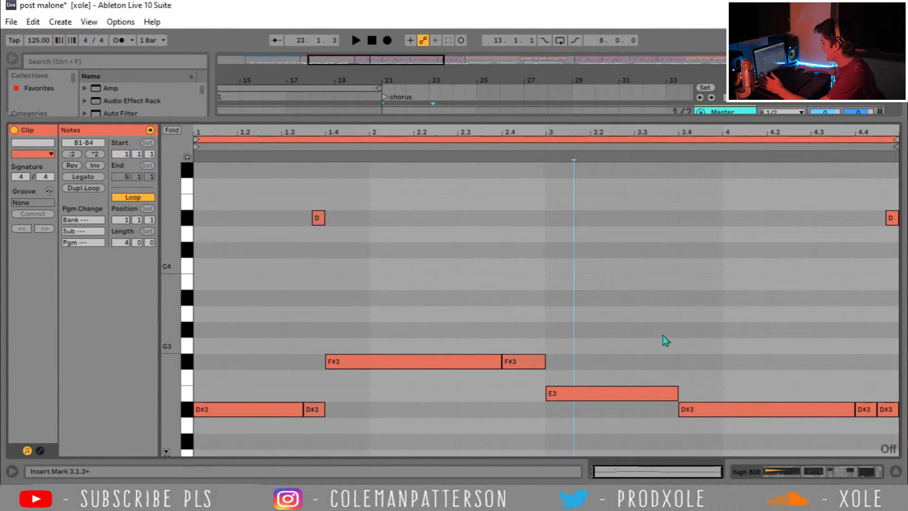
Try adding an F#4 note an octave above the short F#3 at 2.4, and audition it
left_click(530, 365)
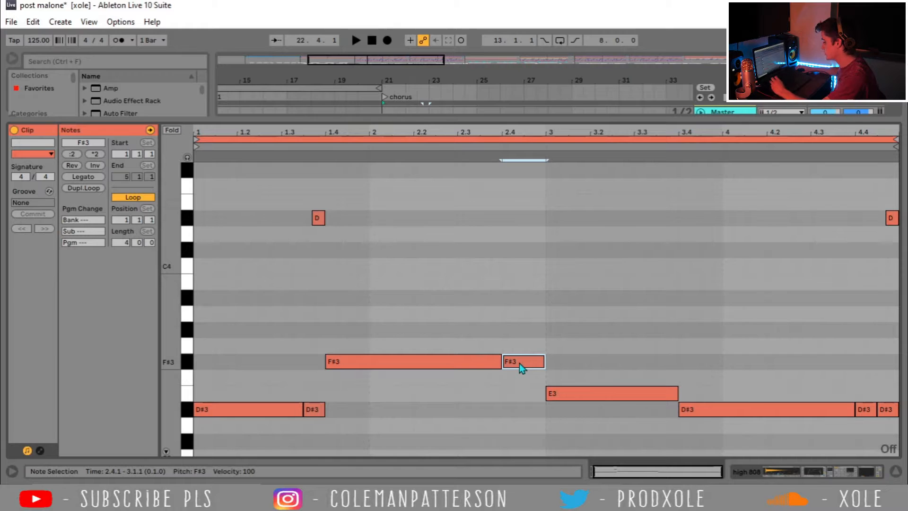
key("shift+alt+Up")
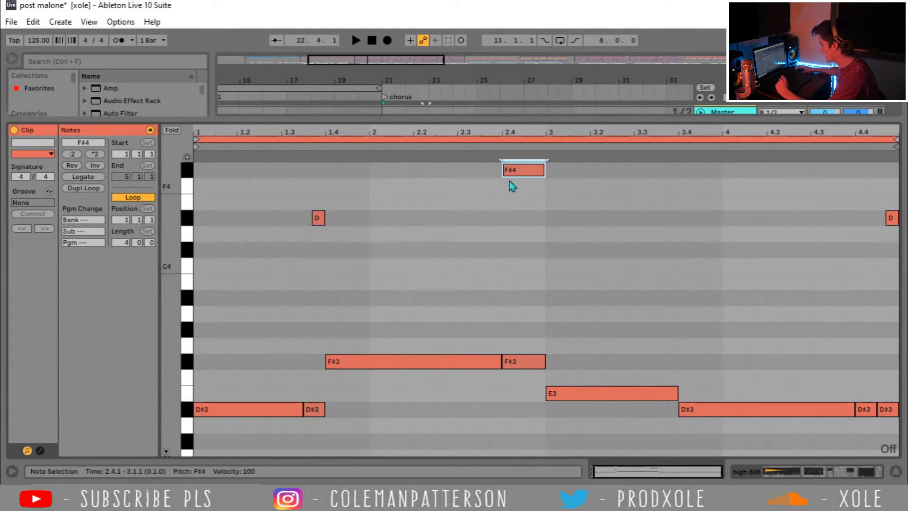
left_click(434, 147)
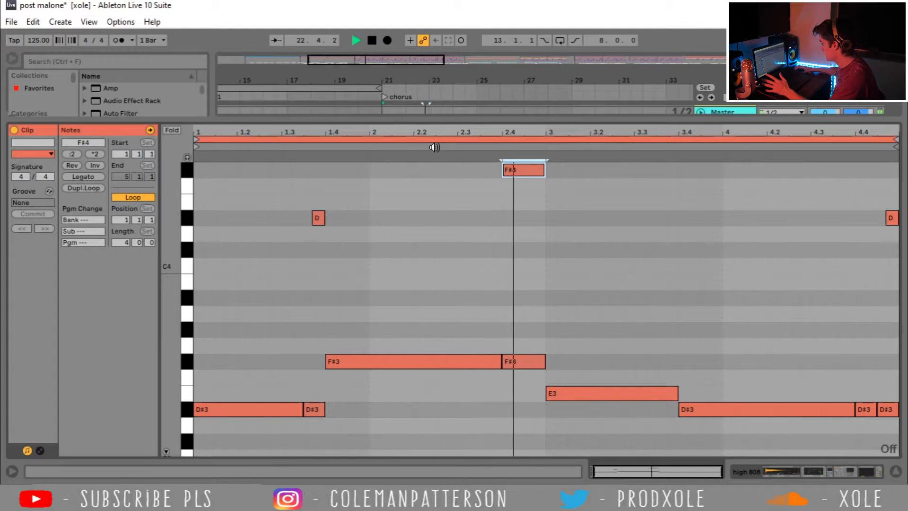
key("space")
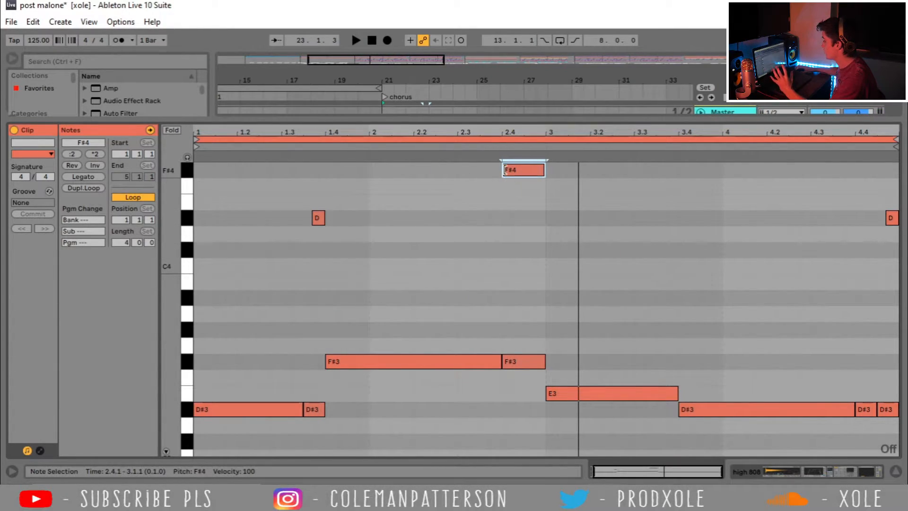
Try starting the F#4 note slightly after 2.4, audition it, and delete the note
left_click_drag(504, 170, 508, 170)
left_click(351, 149)
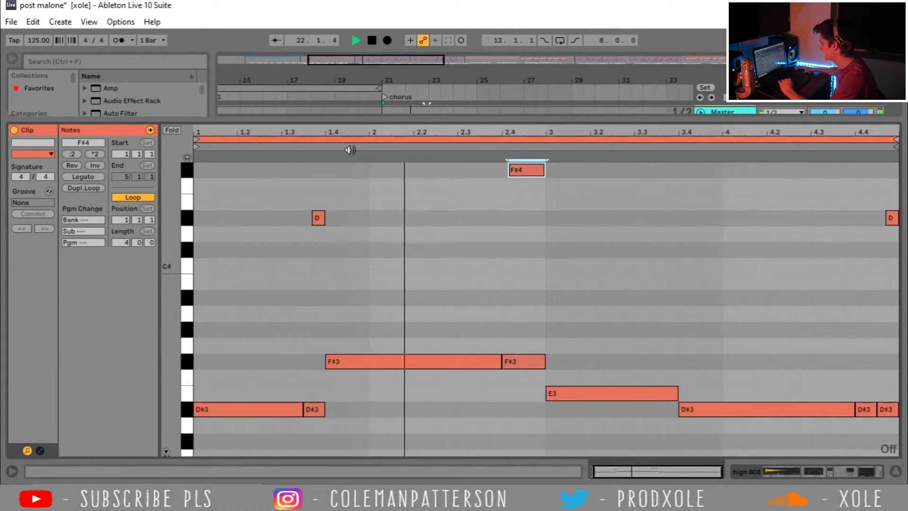
key("space")
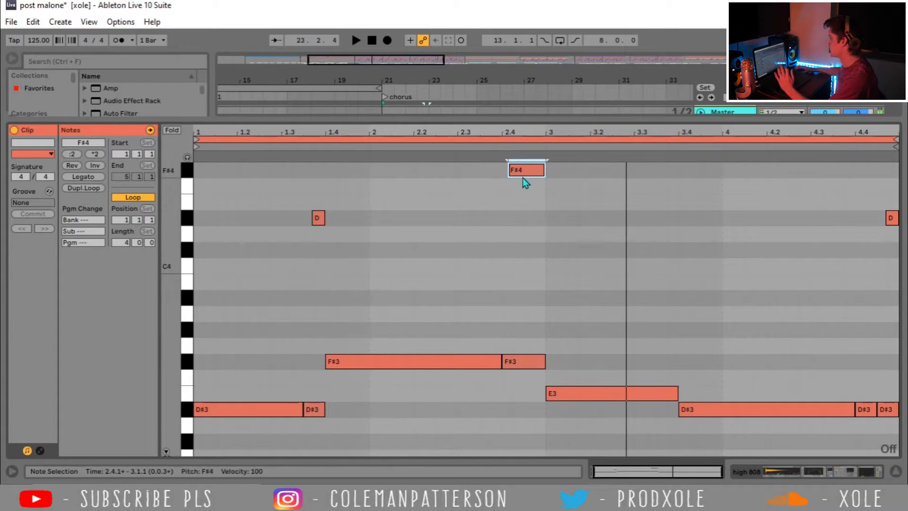
double_click(537, 175)
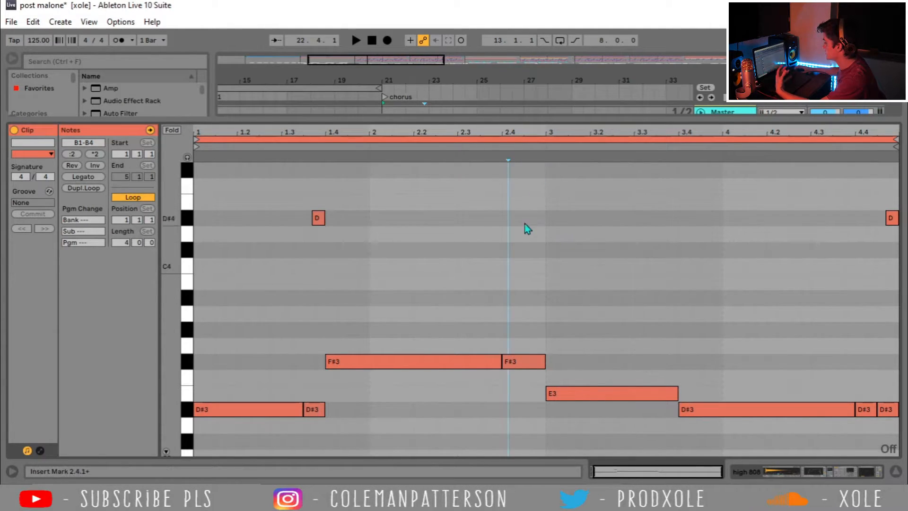
Close the note editor and collapse the low 808 and both high 808 tracks in the arrangement
left_click(897, 474)
scroll(426, 147, "up", 3)
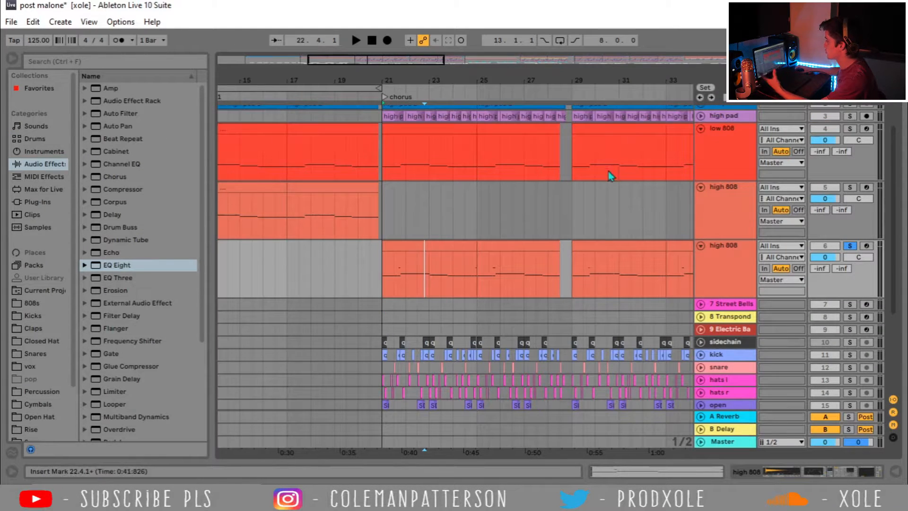
left_click(701, 129)
left_click(701, 141)
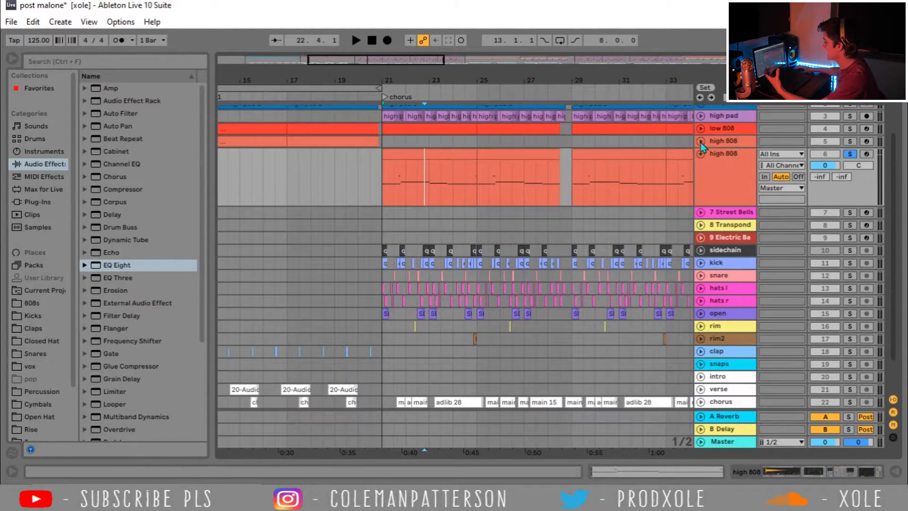
left_click(700, 154)
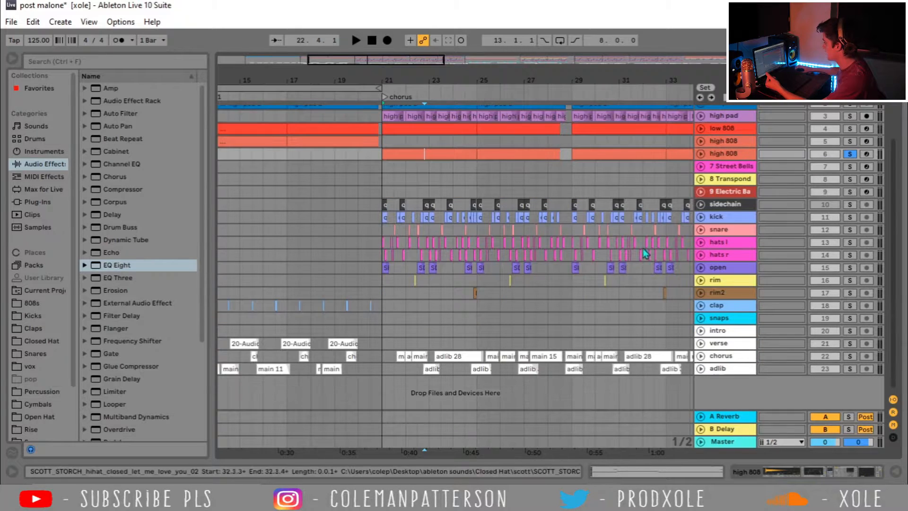
Mark the chorus drums from bar 21 to 37 across the sidechain to rim2 tracks, and the clap's start at bar 13
left_click_drag(468, 80, 437, 57)
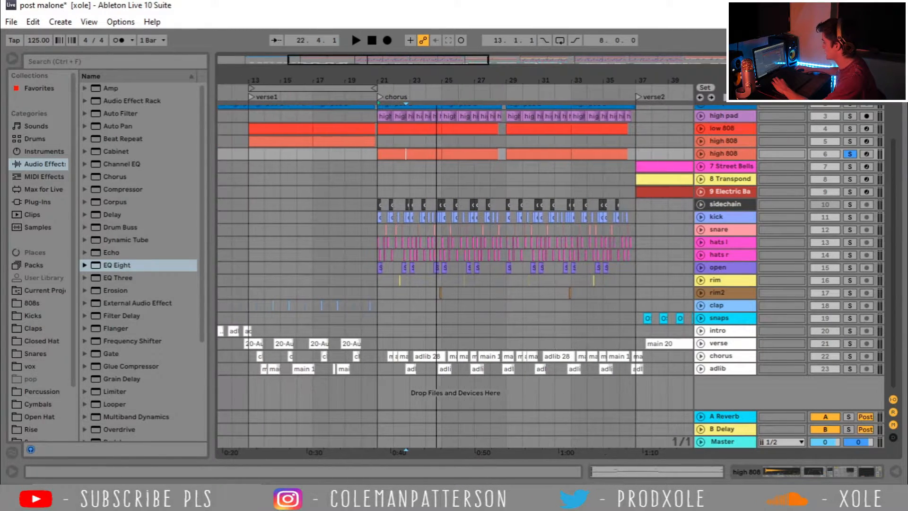
left_click_drag(381, 297, 640, 208)
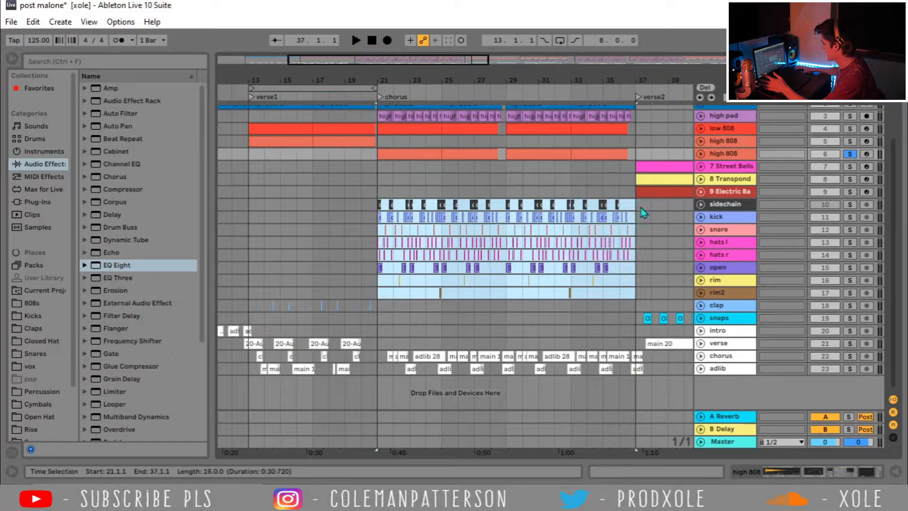
left_click(248, 296)
left_click(247, 302)
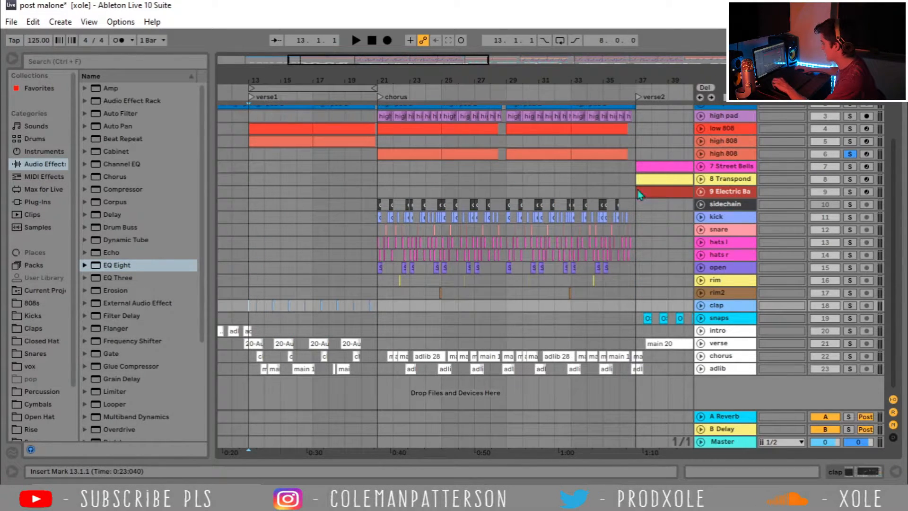
Unsolo the chorus high 808, solo the clap, first high 808, low 808 and low pad, and play from bar 11
left_click(852, 154)
left_click(850, 305)
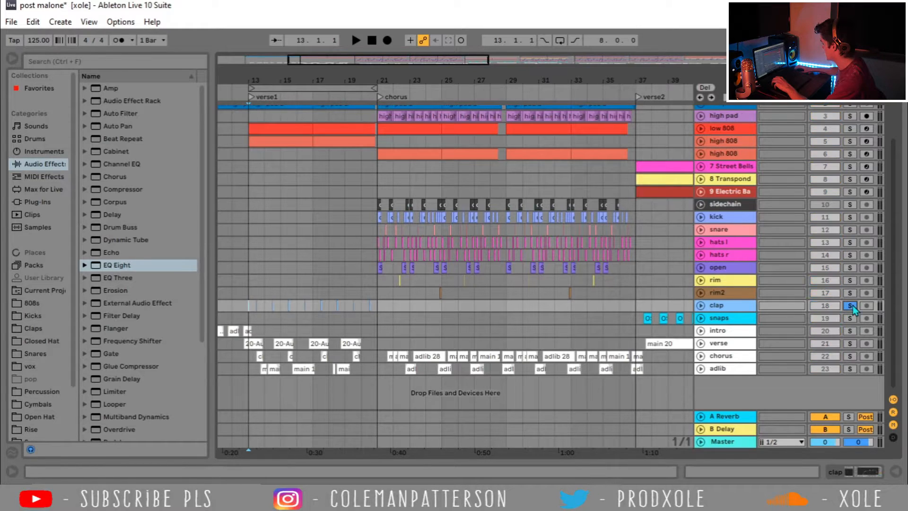
scroll(853, 298, "up", 3)
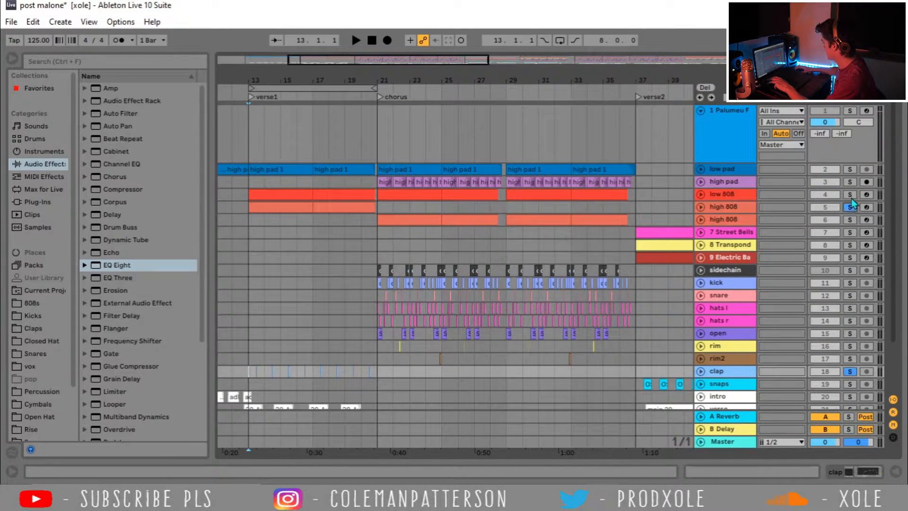
left_click(250, 218)
left_click(390, 217)
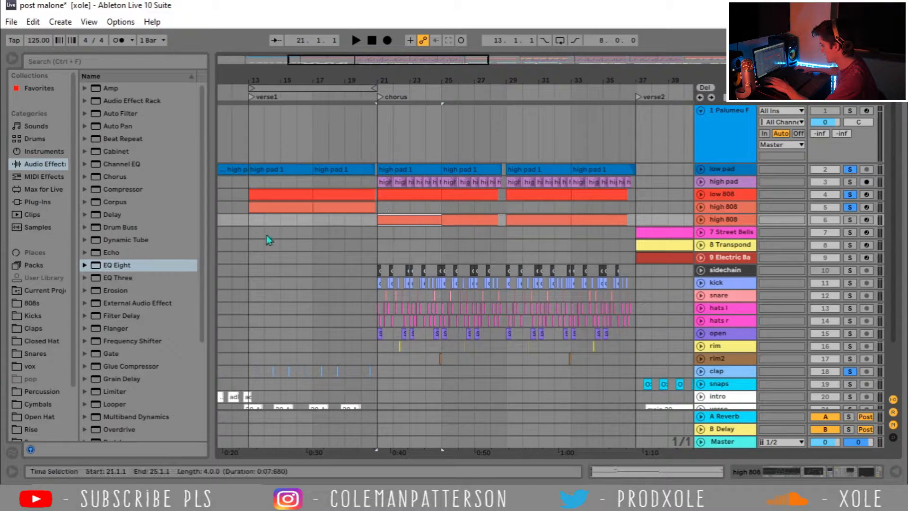
scroll(277, 240, "left", 3)
left_click(277, 223)
key("space")
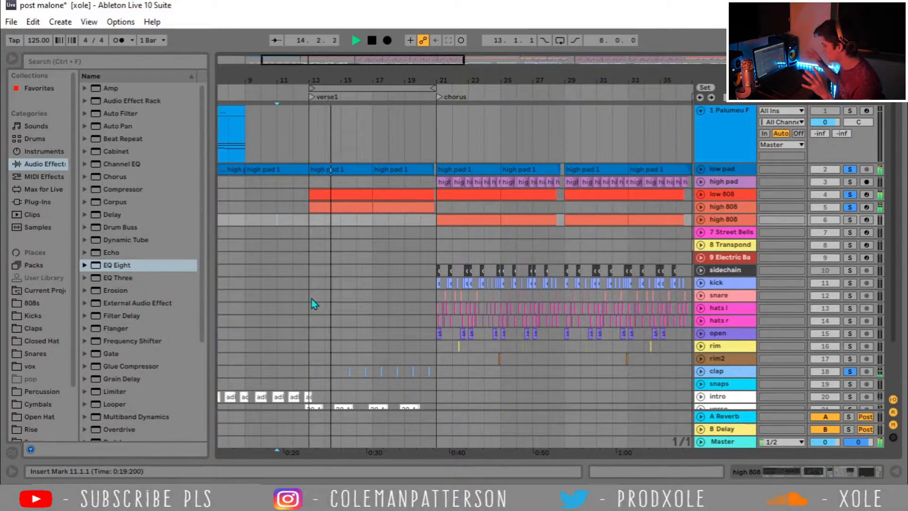
Show the clap track's reverb and EQ Eight during playback, then hide the device chain
double_click(733, 369)
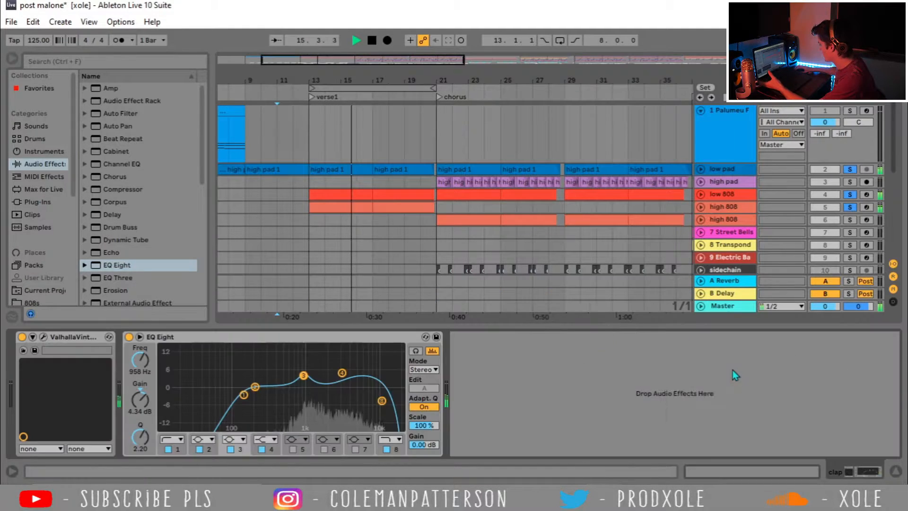
left_click(44, 337)
left_click(666, 121)
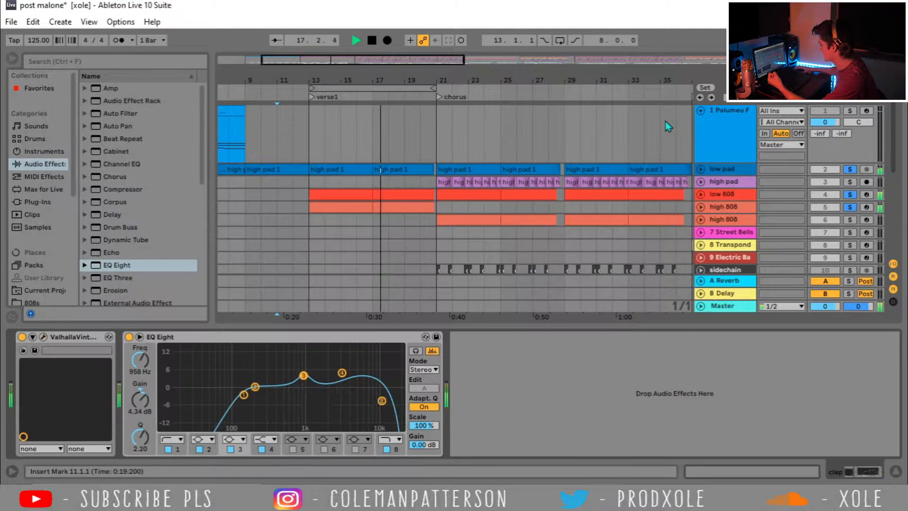
left_click(895, 471)
Show the chorus high 808's device chain and inspect the Glue Compressor's sidechain source list, keeping the sidechain track as input
left_click(435, 358)
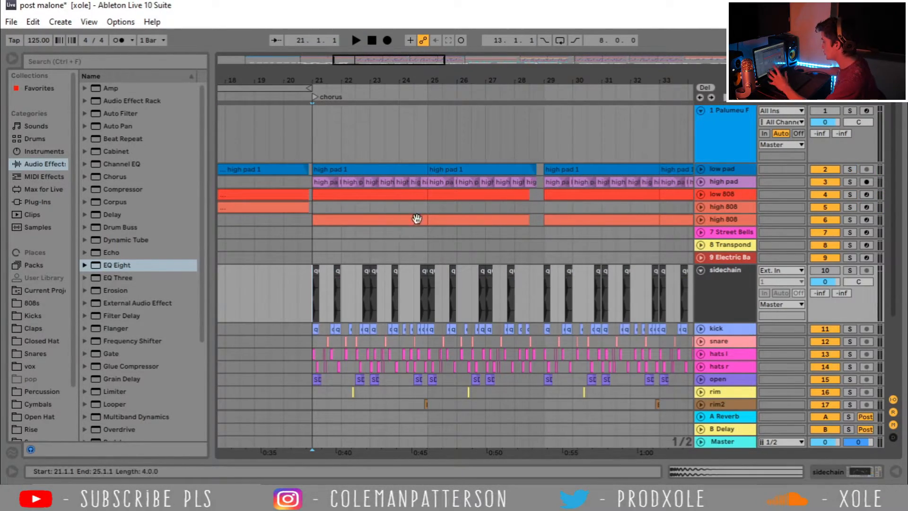
left_click(701, 220)
double_click(728, 222)
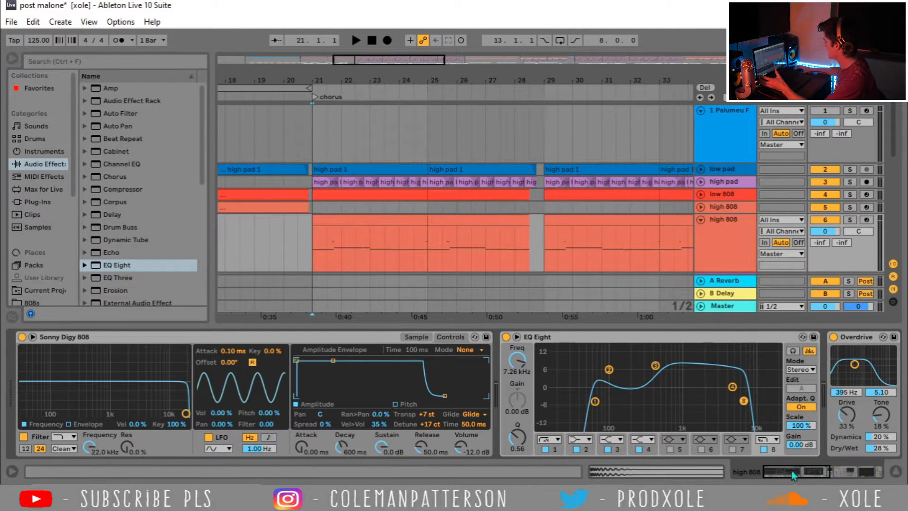
left_click_drag(794, 475, 845, 473)
left_click(284, 380)
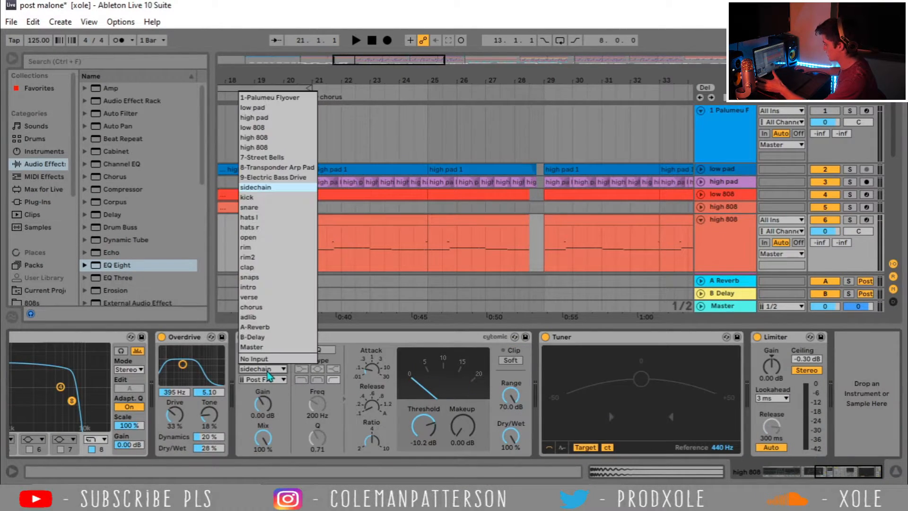
left_click(428, 244)
Mark the kick pattern from bar 21 to 29 beneath the sidechain track
scroll(429, 244, "down", 10)
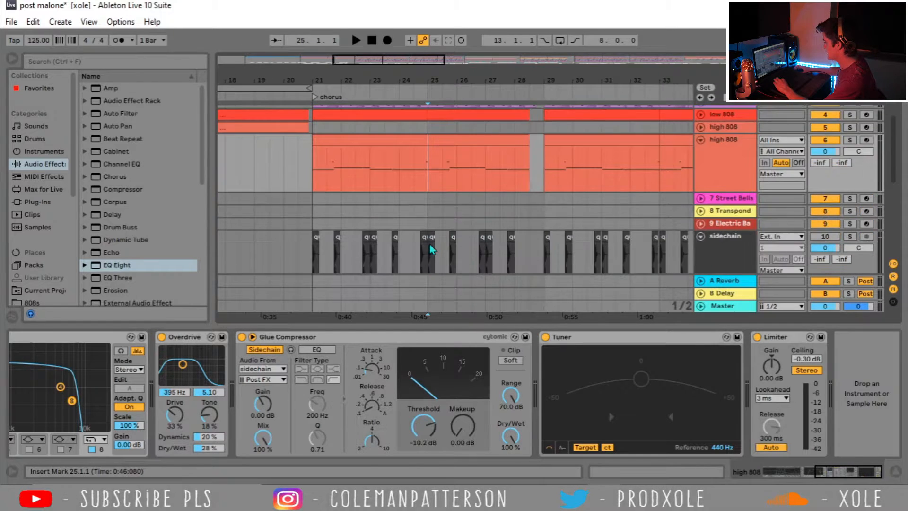
left_click_drag(311, 216, 402, 218)
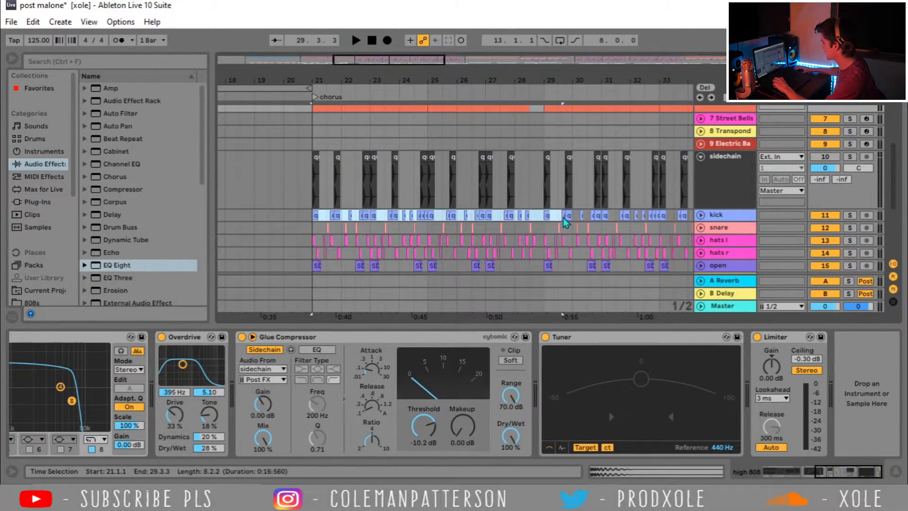
left_click_drag(546, 217, 546, 218)
Show the sidechain track's devices, set its playback point to bar 21, and select the track
scroll(399, 195, "up", 3)
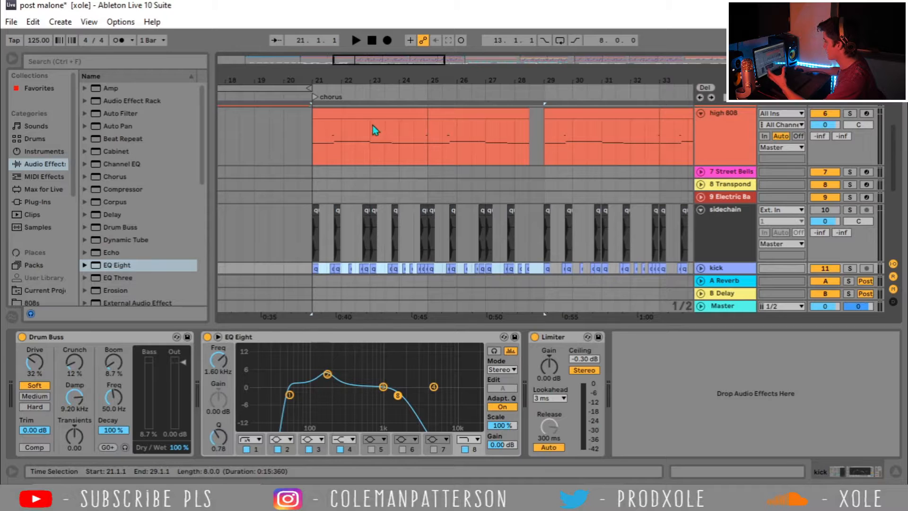
left_click(401, 213)
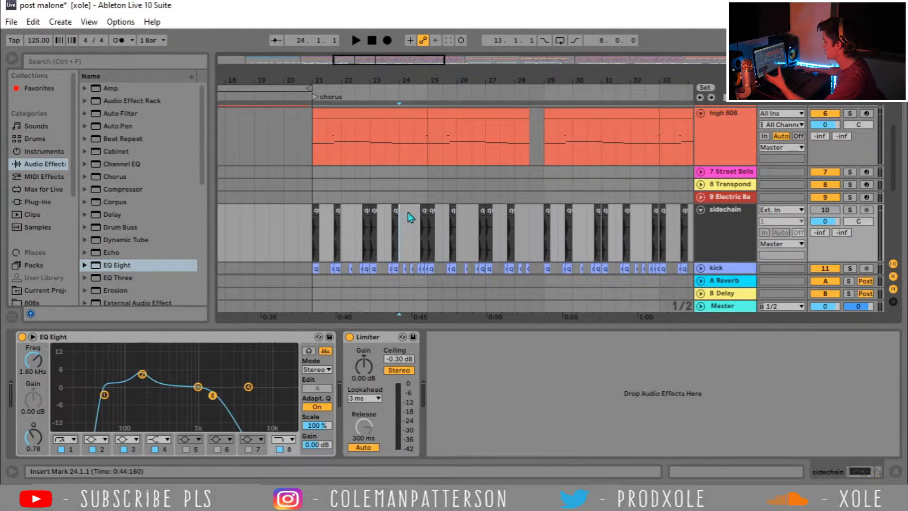
left_click(310, 235)
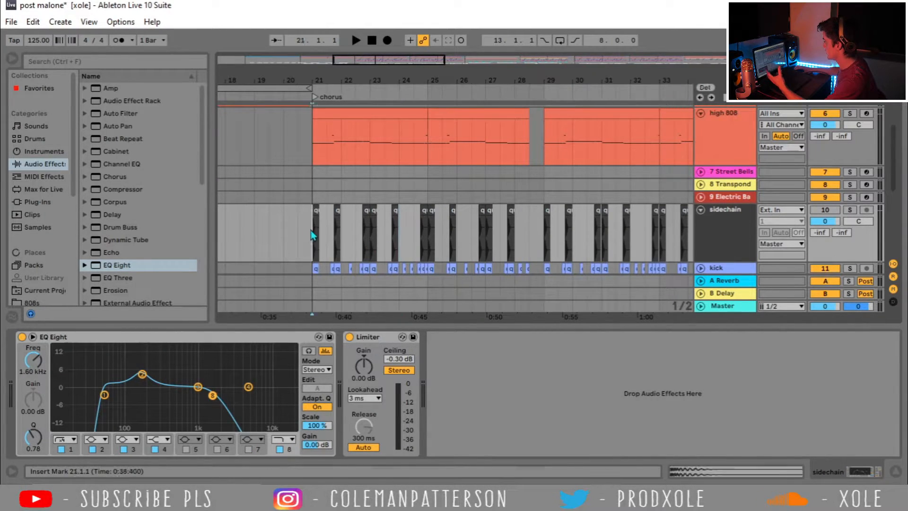
left_click(708, 230)
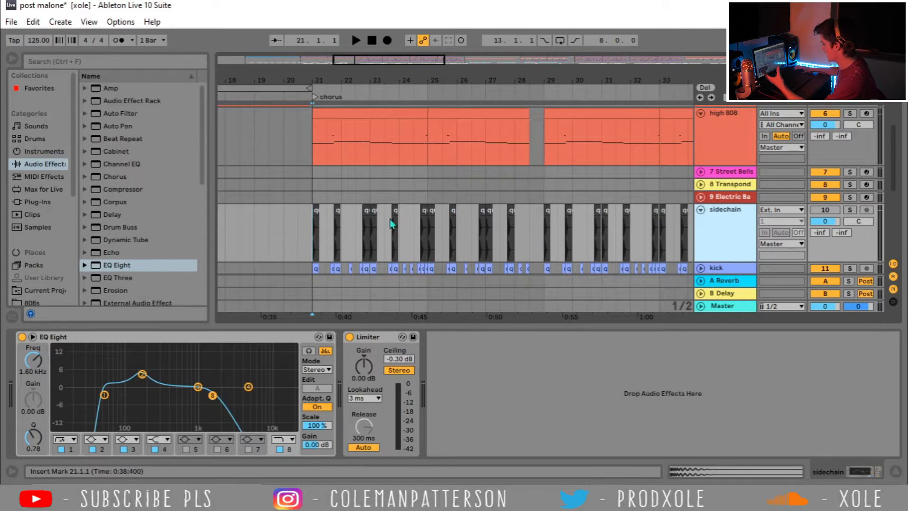
Show the high 808's devices at the chorus start and reselect sidechain as the Glue Compressor's audio source
left_click(317, 241)
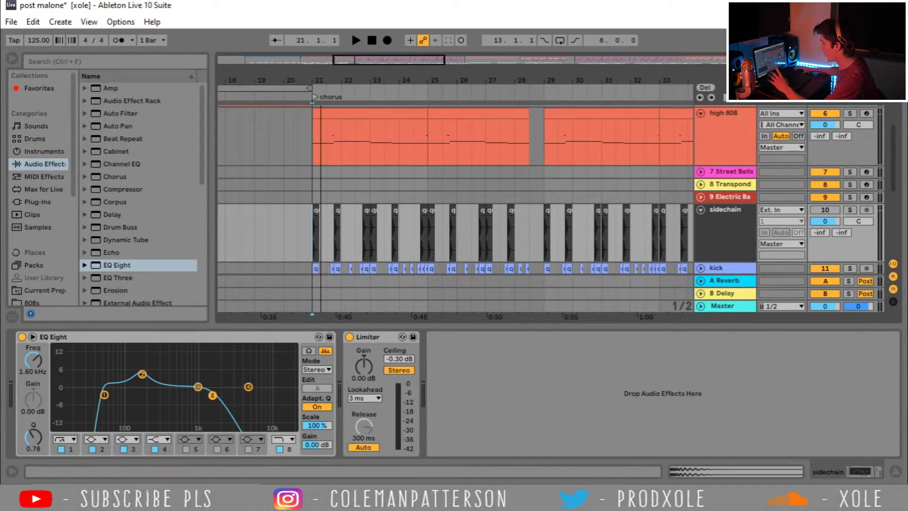
scroll(320, 131, "up", 4)
left_click(558, 163)
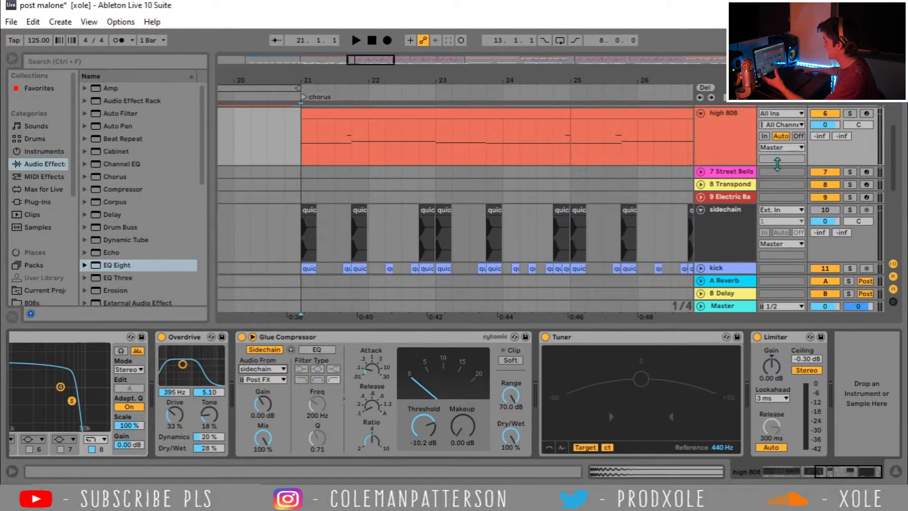
left_click(739, 152)
left_click(281, 369)
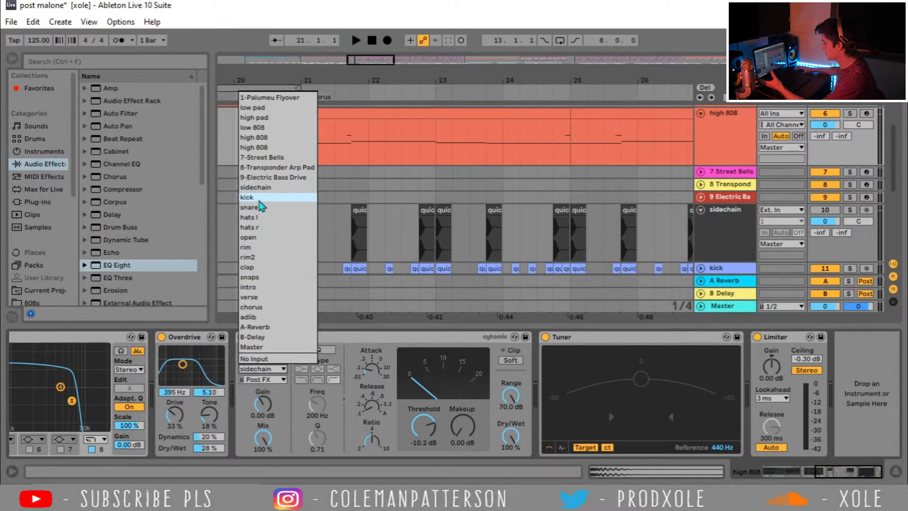
left_click(259, 188)
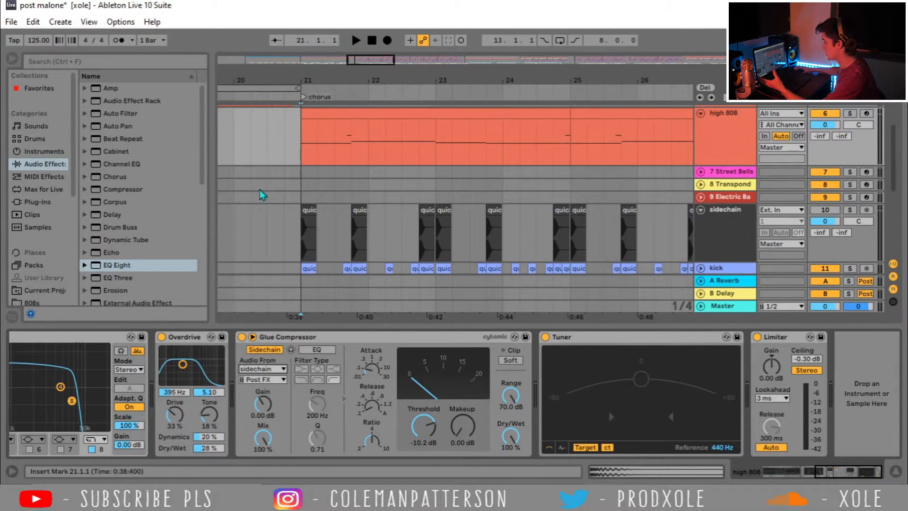
Examine the sidechain track's clips against the kick pattern from bar 21
left_click(295, 239)
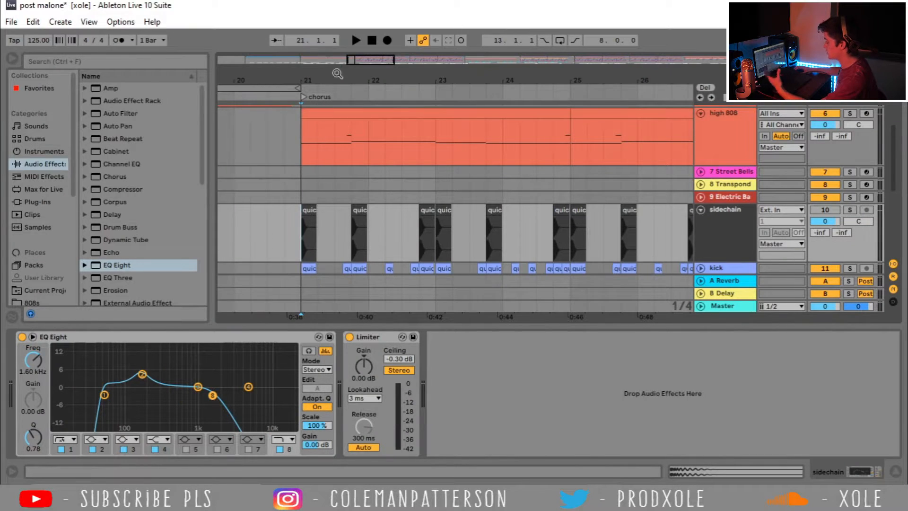
left_click_drag(343, 75, 339, 53)
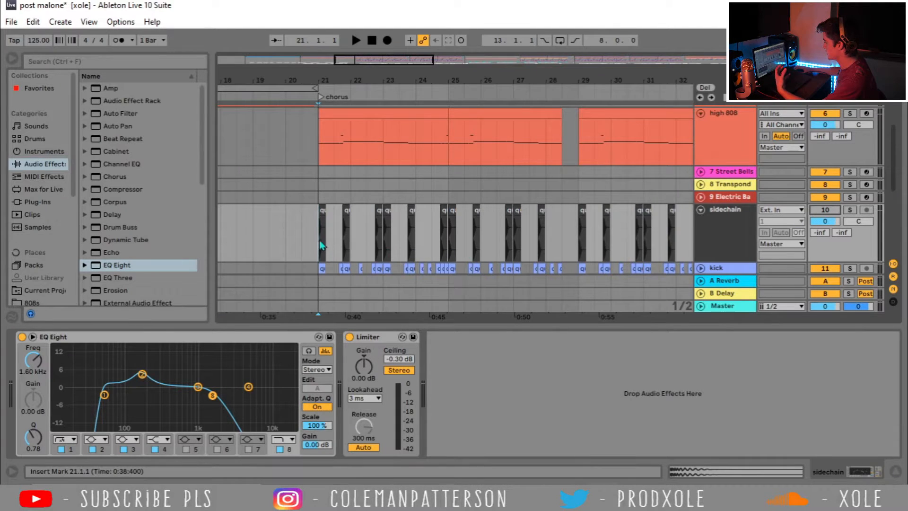
left_click_drag(319, 243, 337, 240)
scroll(340, 163, "up", 2)
left_click(322, 165)
scroll(322, 165, "down", 2)
Collapse the sidechain track, expand the kick track and play it soloed from bar 21
left_click(318, 241)
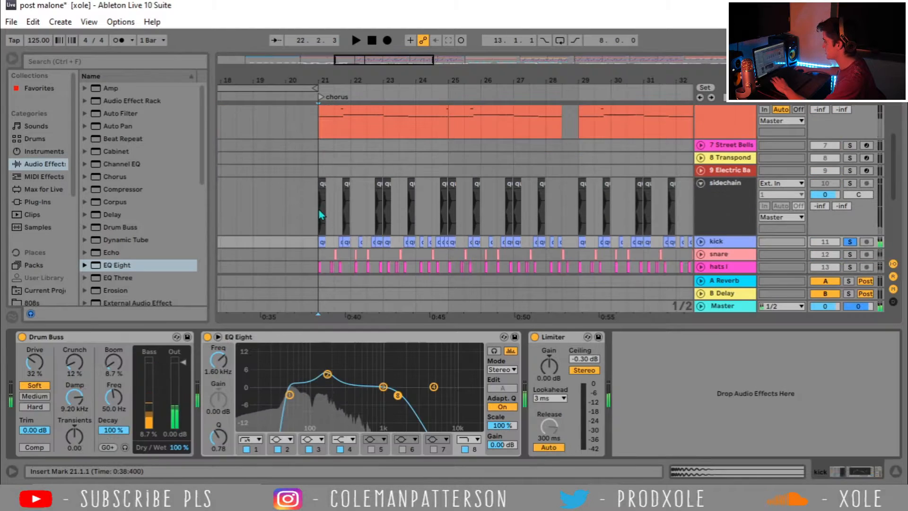
left_click(700, 183)
left_click(700, 195)
key("space")
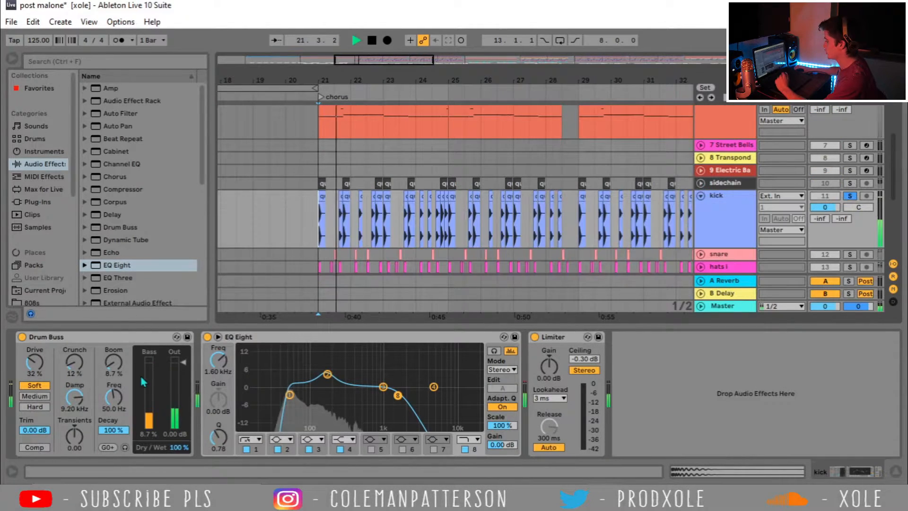
Try a different Drum Buss Boom amount on the kick, undo it and stop playback
left_click_drag(112, 370, 113, 367)
key("ctrl+z")
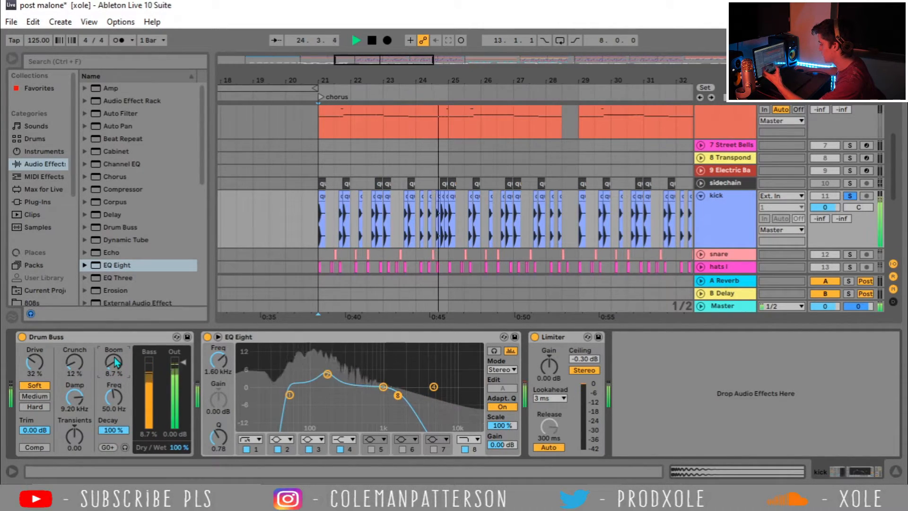
key("space")
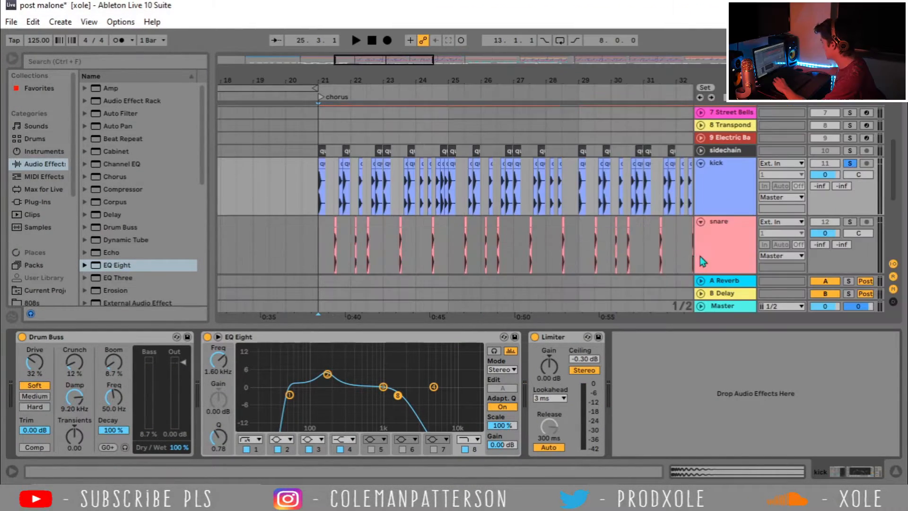
Show the snare track's devices at bar 21 and compare it with the verse clap track at bar 13
scroll(310, 200, "down", 3)
left_click(317, 195)
key("minus")
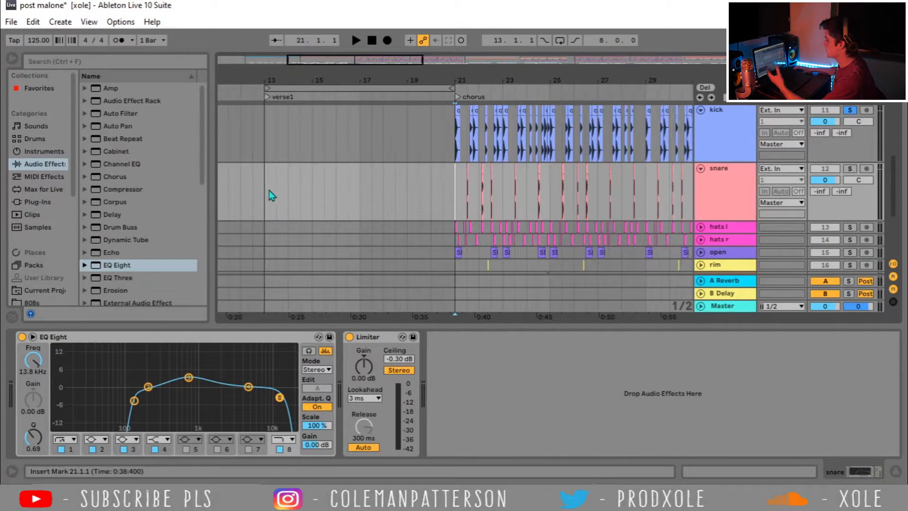
scroll(265, 192, "down", 3)
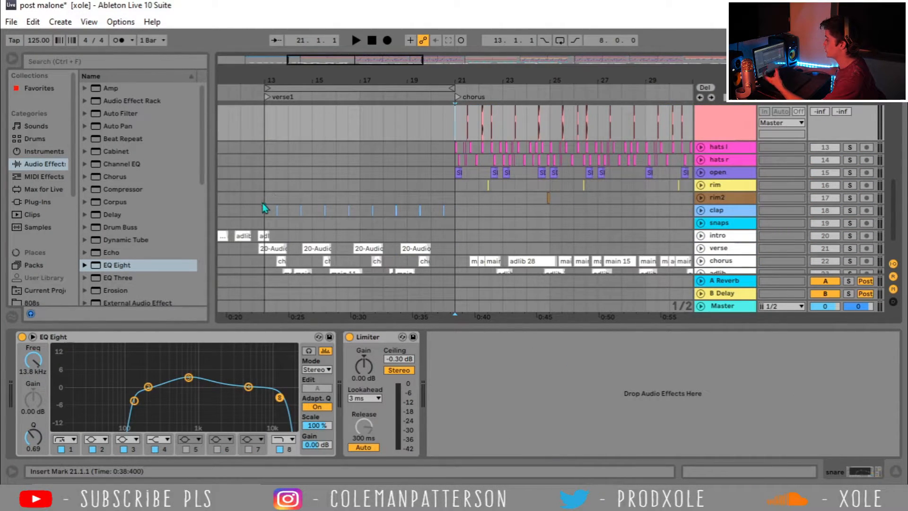
left_click(264, 208)
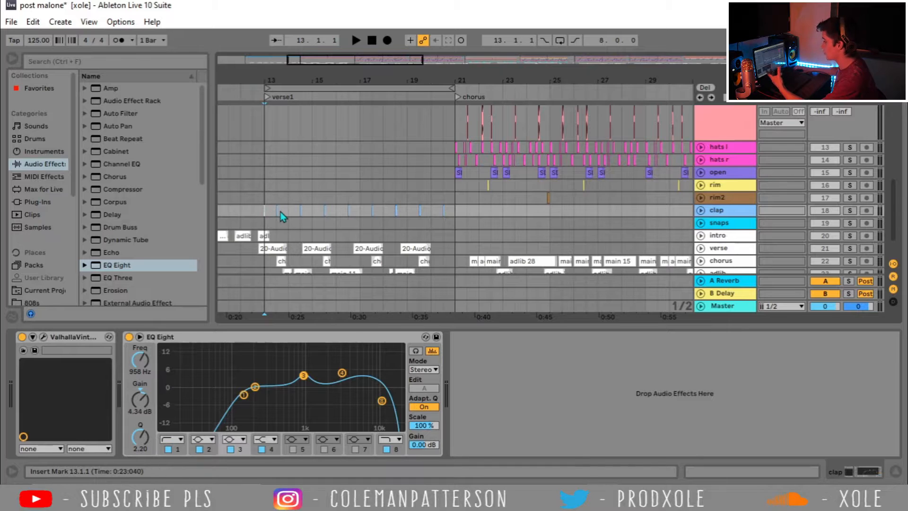
scroll(337, 181, "up", 2)
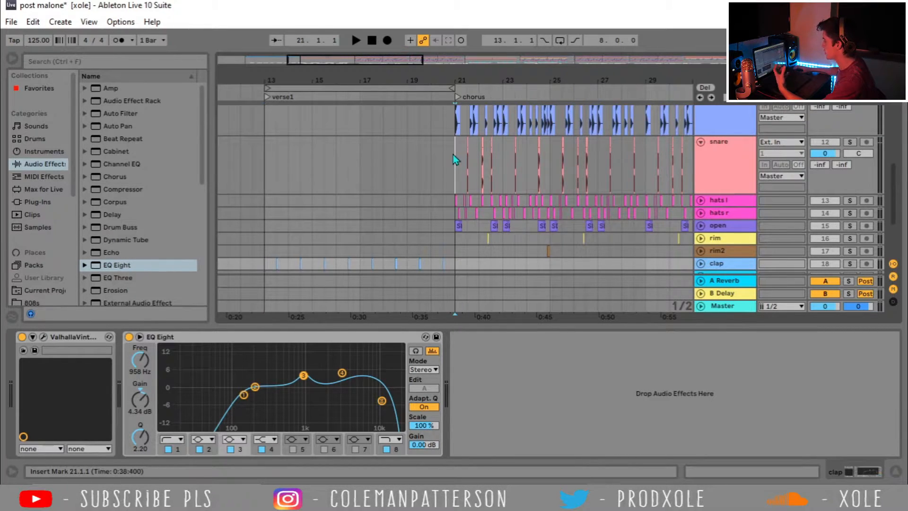
Solo the snare together with the kick and play a short passage from bar 21
left_click(453, 154)
left_click_drag(516, 79, 414, 96)
scroll(434, 152, "up", 1)
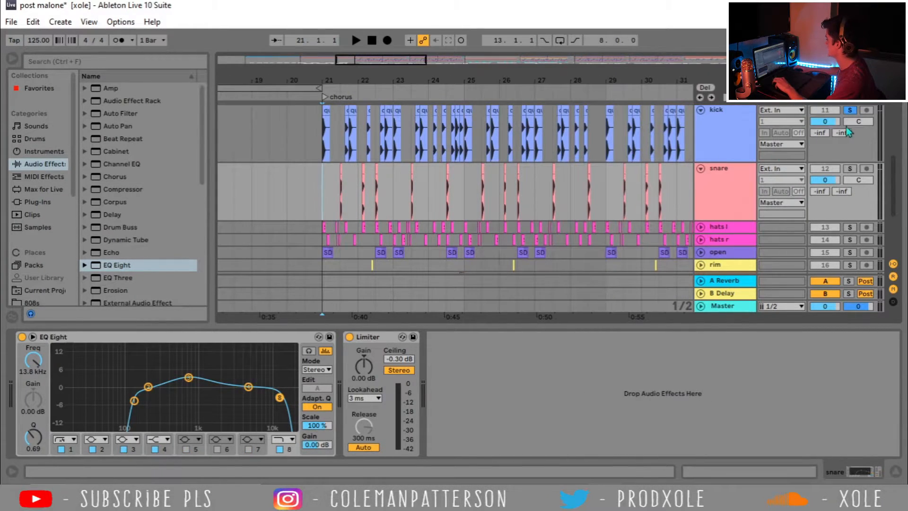
key("space")
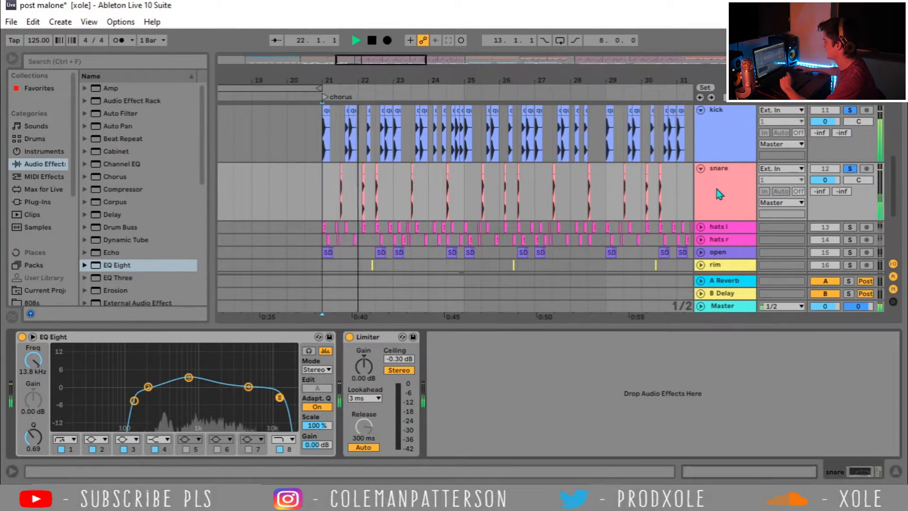
key("space")
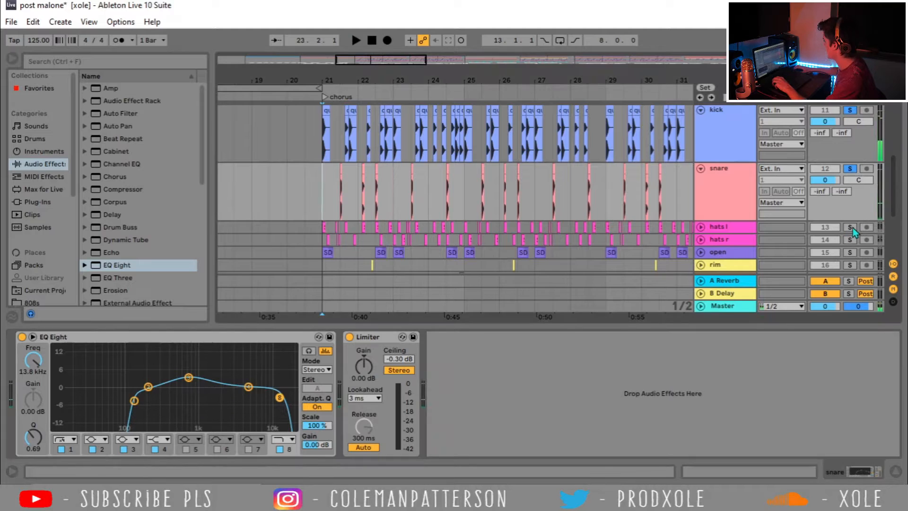
Expand the hats l and hats r tracks and show the hats l devices at bar 21
left_click(700, 227)
left_click(701, 227)
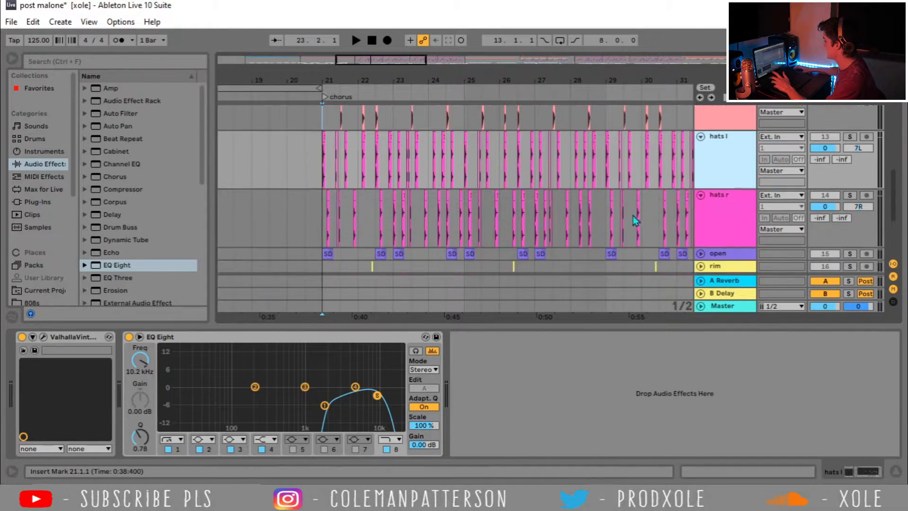
left_click(322, 184)
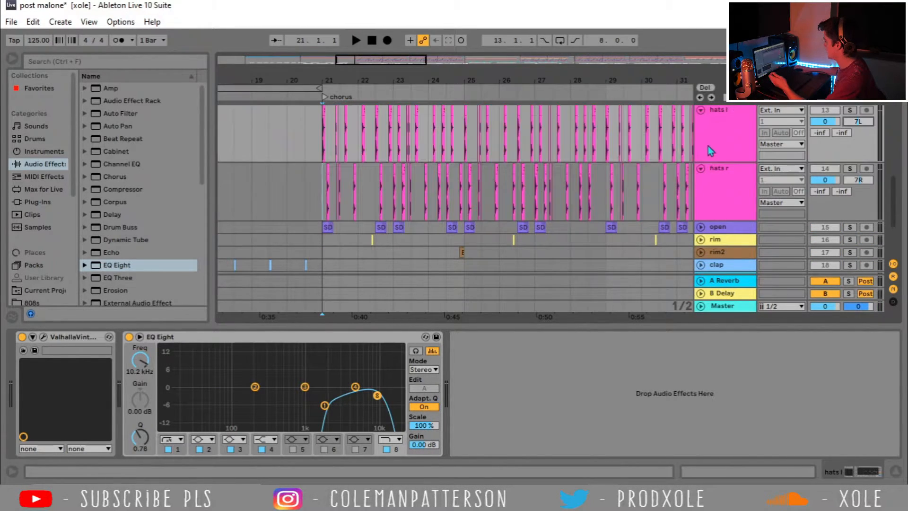
Check the panning of hats l and hats r and play both soloed from bar 21
left_click(863, 123)
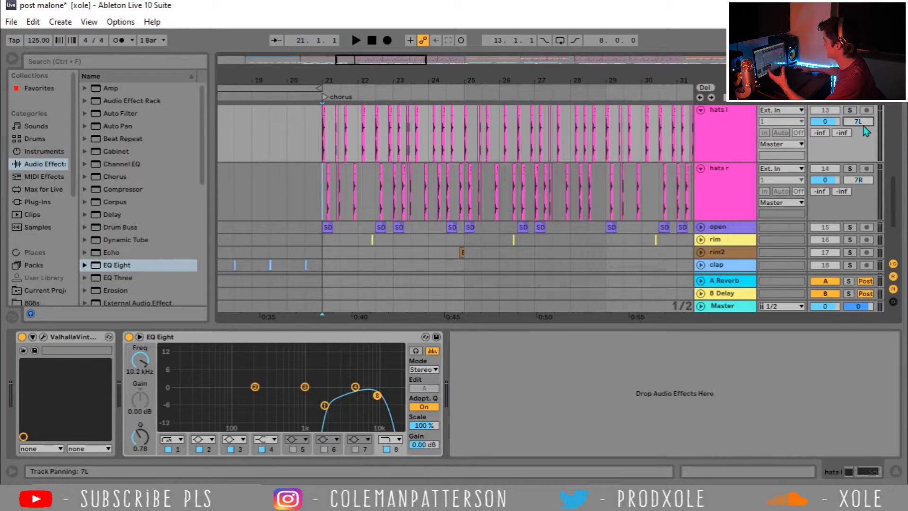
left_click(858, 181)
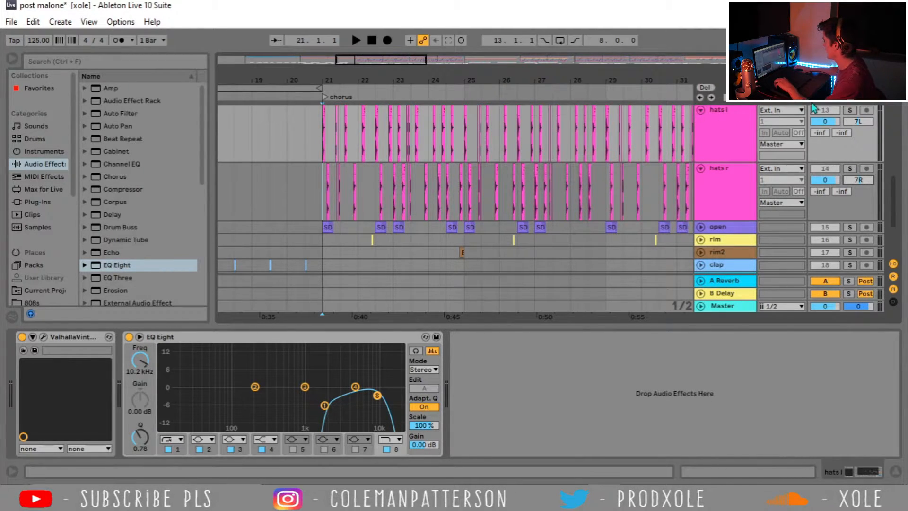
left_click(850, 110)
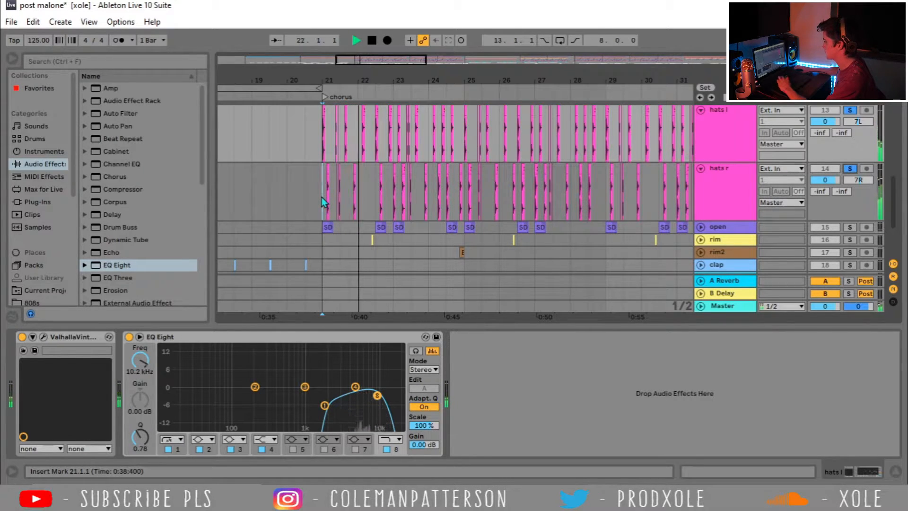
key("space")
Expand the open hat track, solo it and play its hits from bar 21
left_click(701, 227)
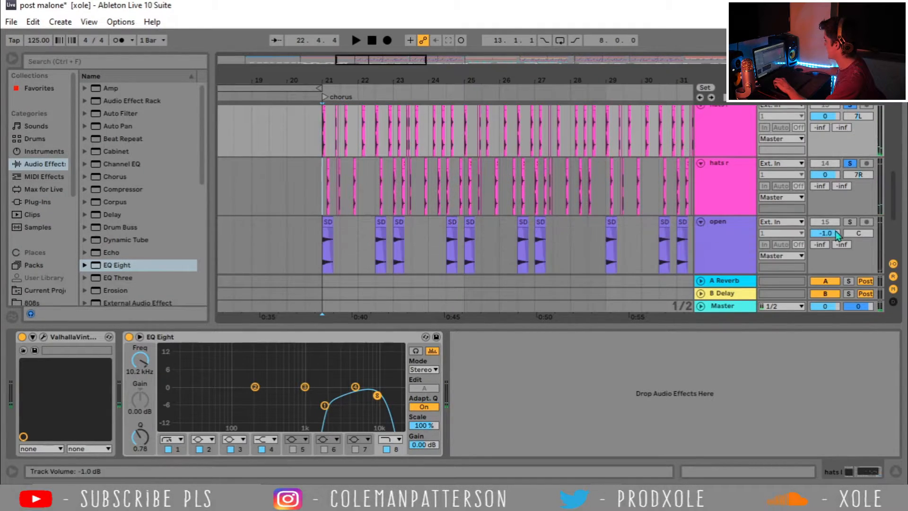
left_click(313, 242)
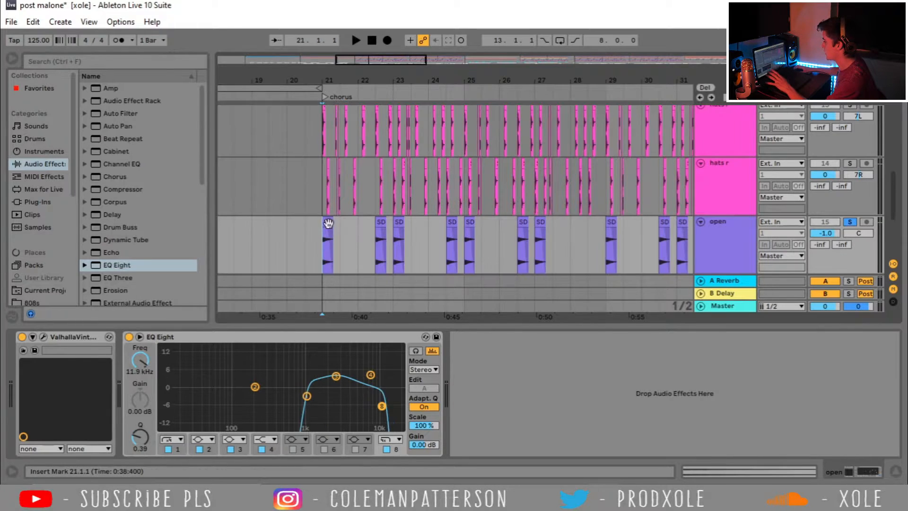
key("space")
left_click(379, 235)
left_click(413, 235)
scroll(506, 214, "down", 2)
key("space")
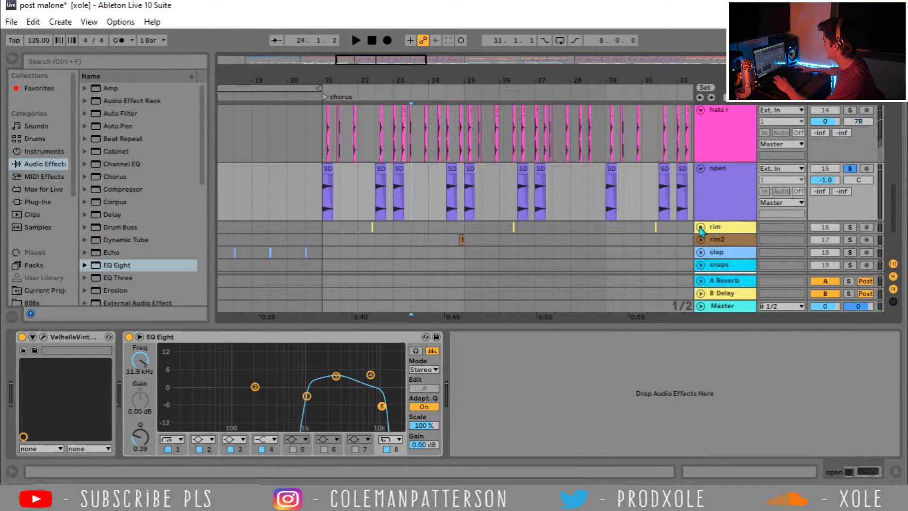
Expand the rim and rim2 tracks and show the rim track's EQ Eight at bar 22
left_click(700, 227)
scroll(702, 231, "down", 2)
left_click(701, 227)
left_click(365, 183)
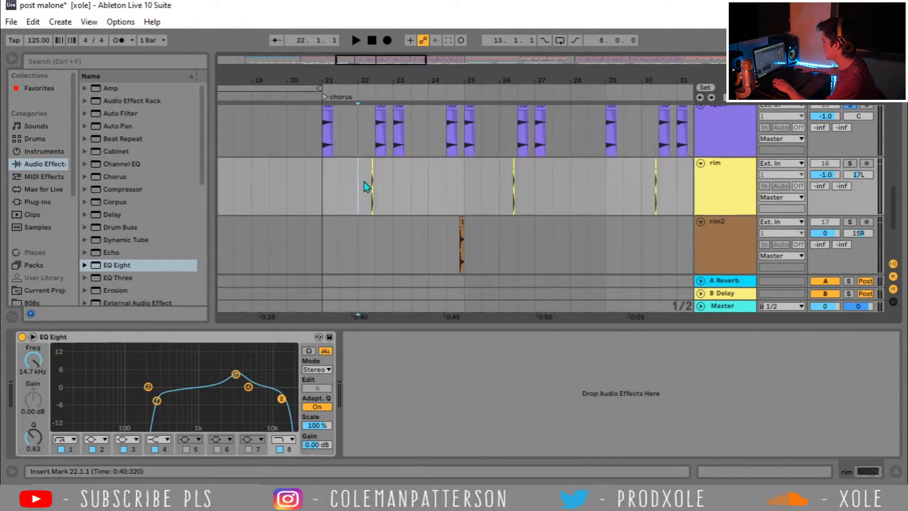
Solo rim2 and play its single hit just before bar 25
left_click(446, 235)
key("space")
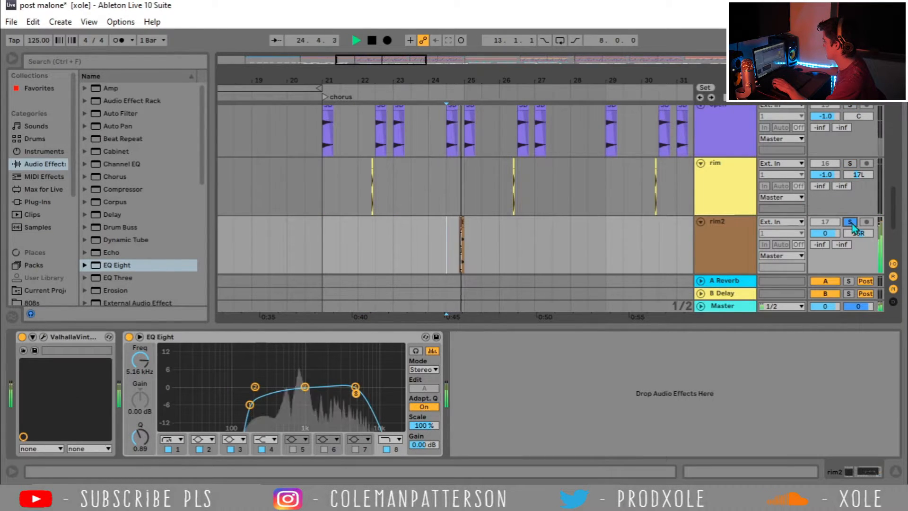
key("space")
Select rim2's Valhalla reverb with the playback point at bar 21 and solo the rim track alongside rim2
left_click(462, 225)
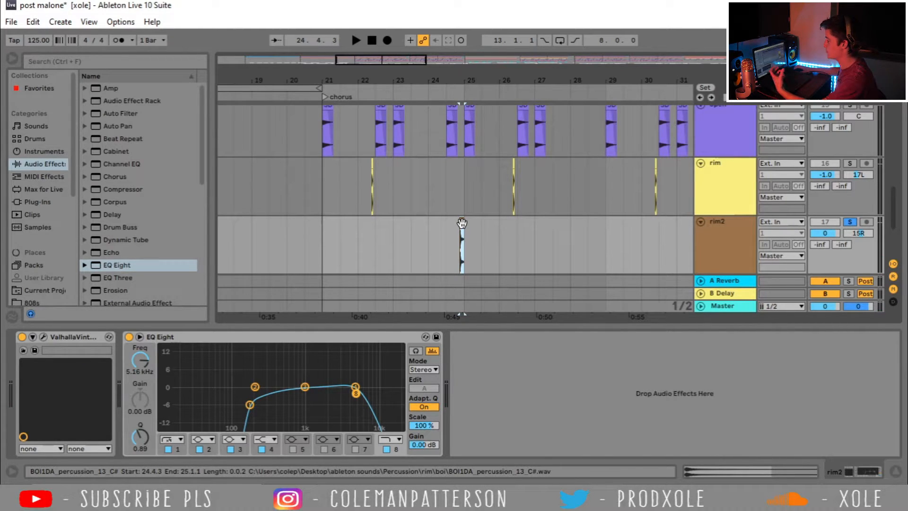
left_click(322, 238)
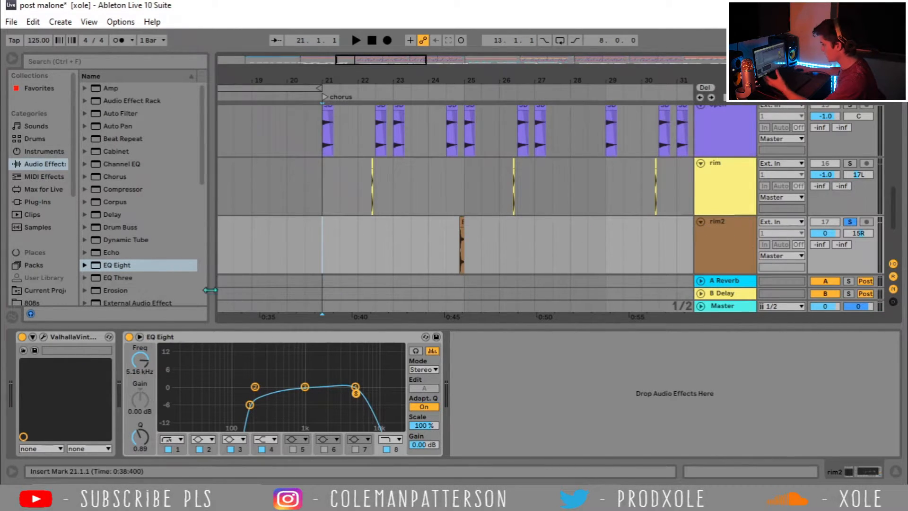
left_click(56, 337)
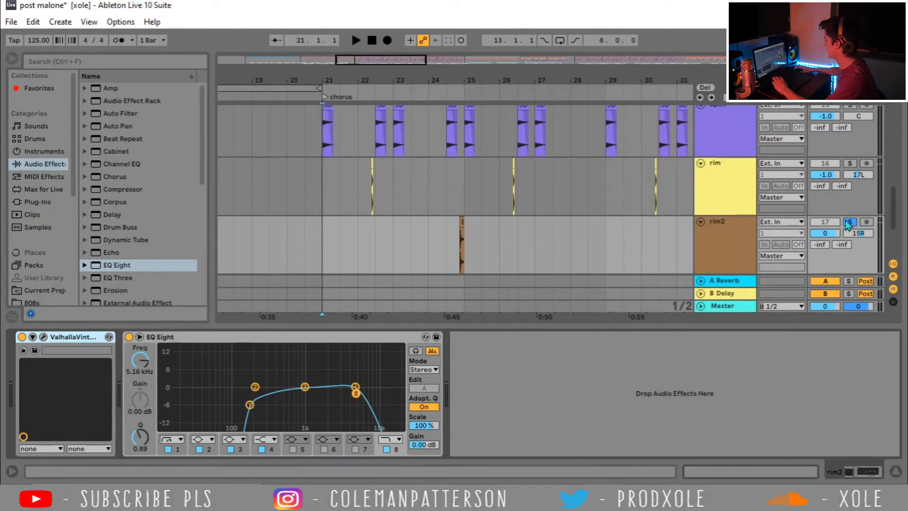
left_click(850, 164, "ctrl")
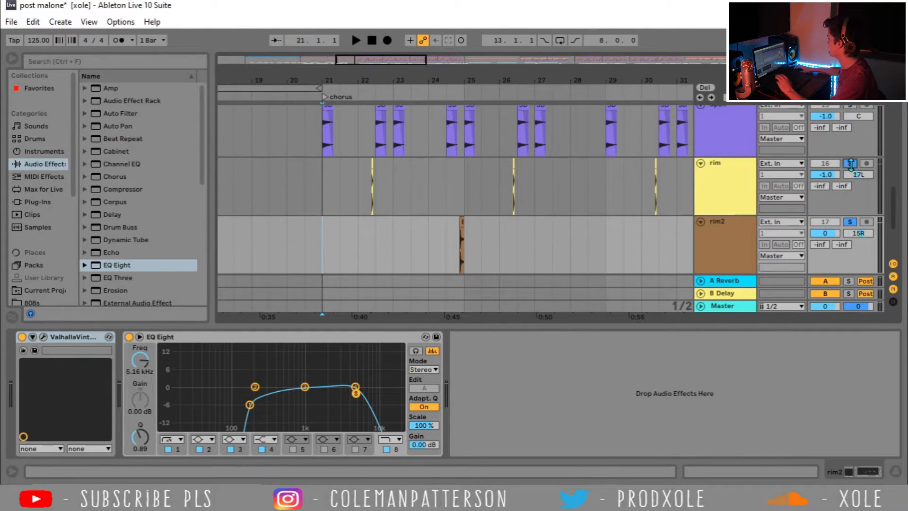
Collapse the snare, hats l, hats r, open, rim and rim2 tracks in the arrangement
scroll(851, 166, "up", 1)
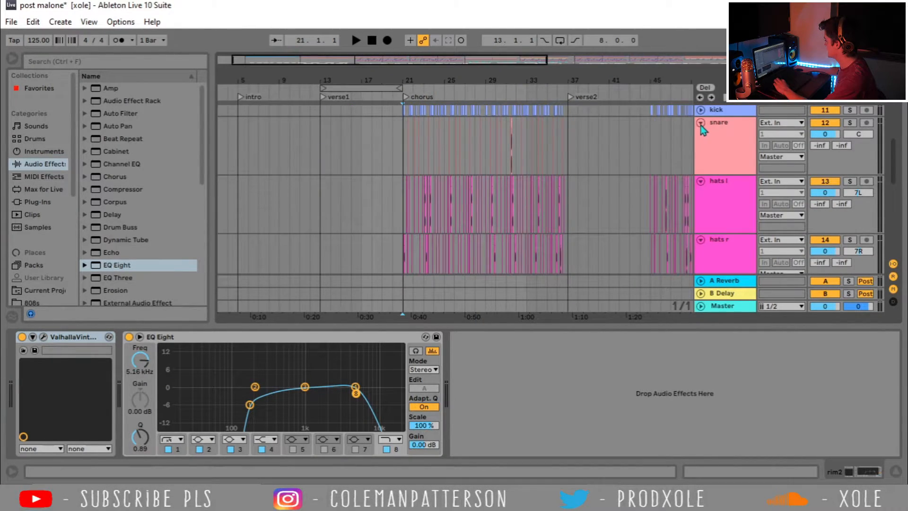
left_click(700, 123)
left_click(701, 136)
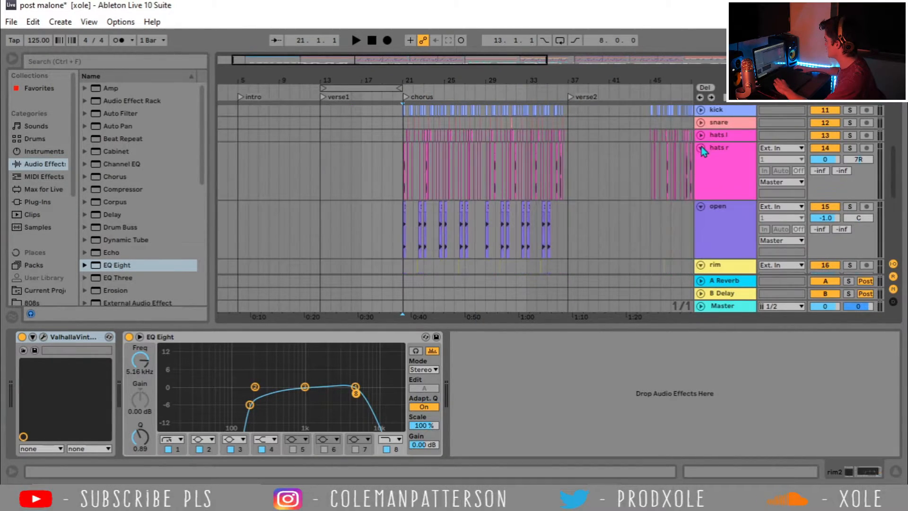
left_click(701, 148)
left_click(700, 162)
left_click(701, 161)
left_click(701, 173)
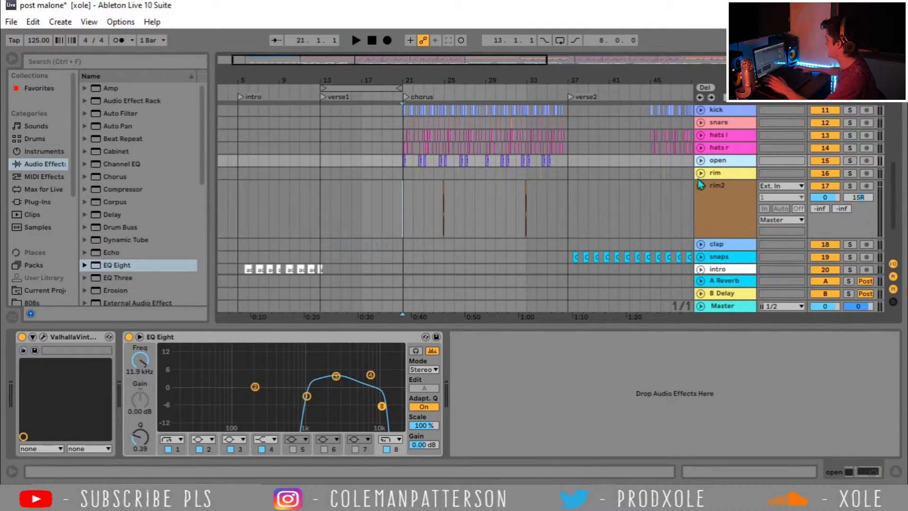
left_click(701, 186)
scroll(731, 214, "down", 2)
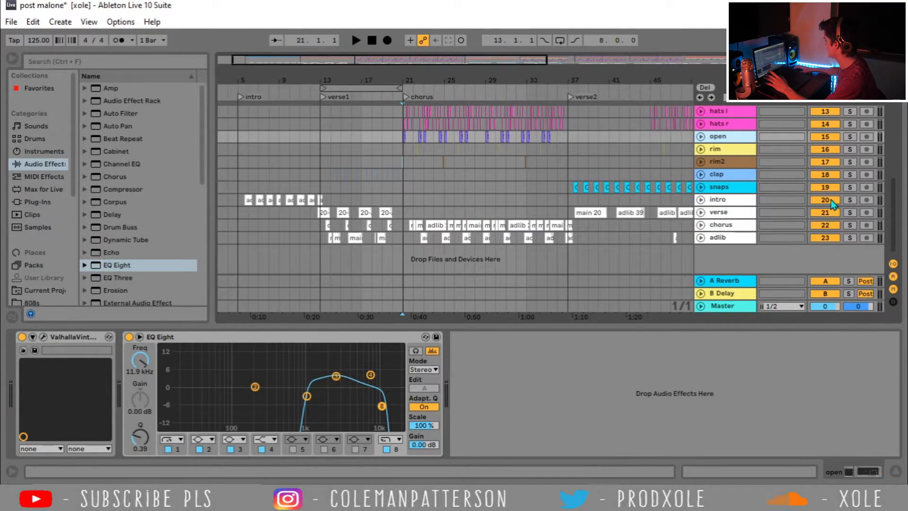
Mute the intro, verse, chorus and adlib vocal tracks and play the beat from bar 20 through the chorus
left_click(832, 202)
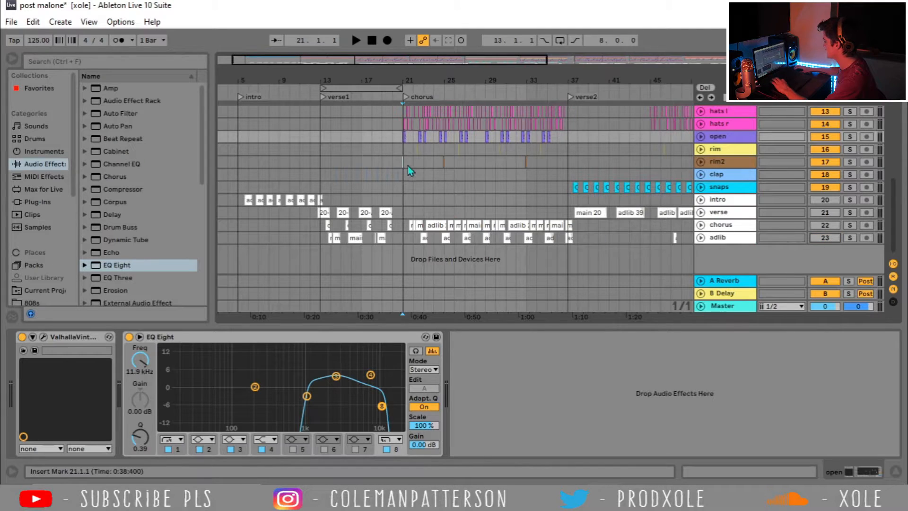
left_click(392, 149)
key("space")
left_click_drag(406, 79, 407, 80)
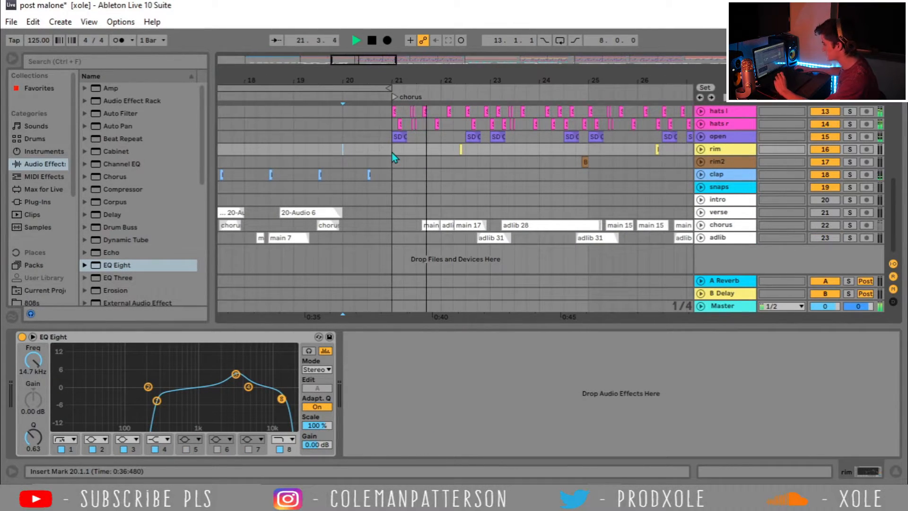
scroll(392, 151, "up", 6)
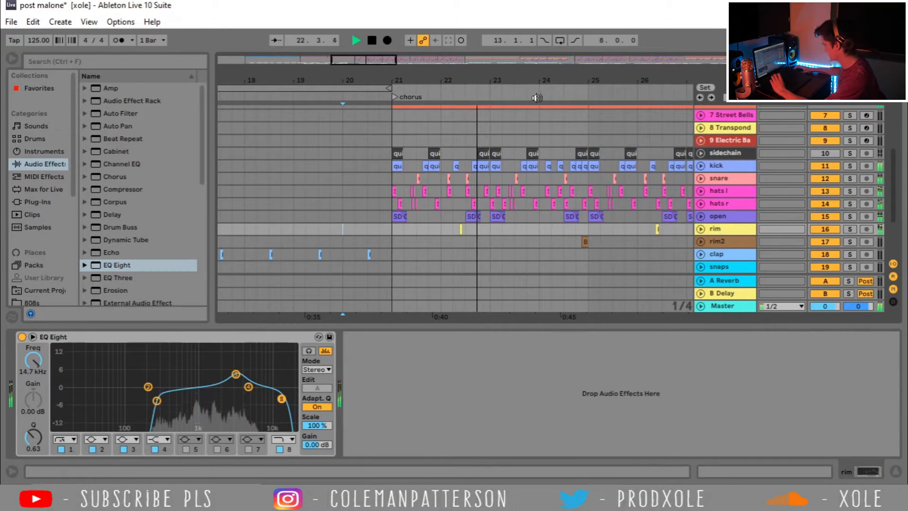
left_click(894, 473)
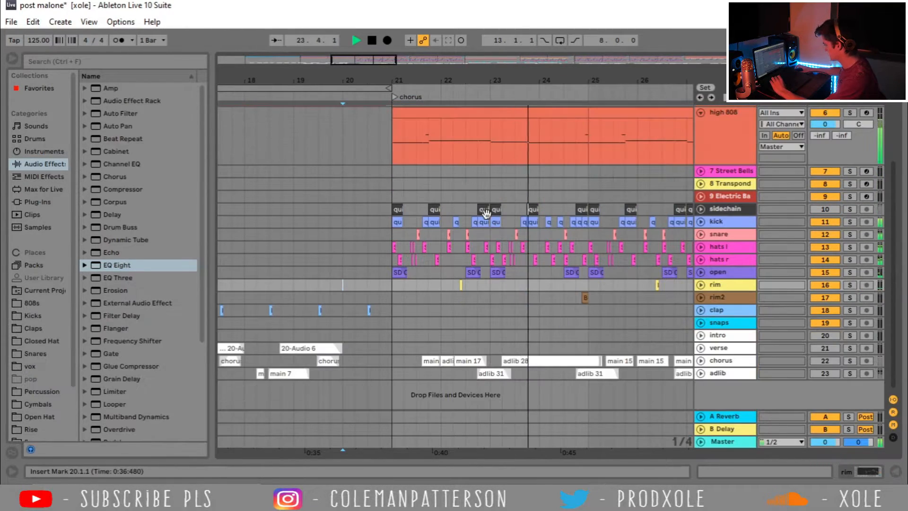
left_click_drag(509, 82, 354, 77)
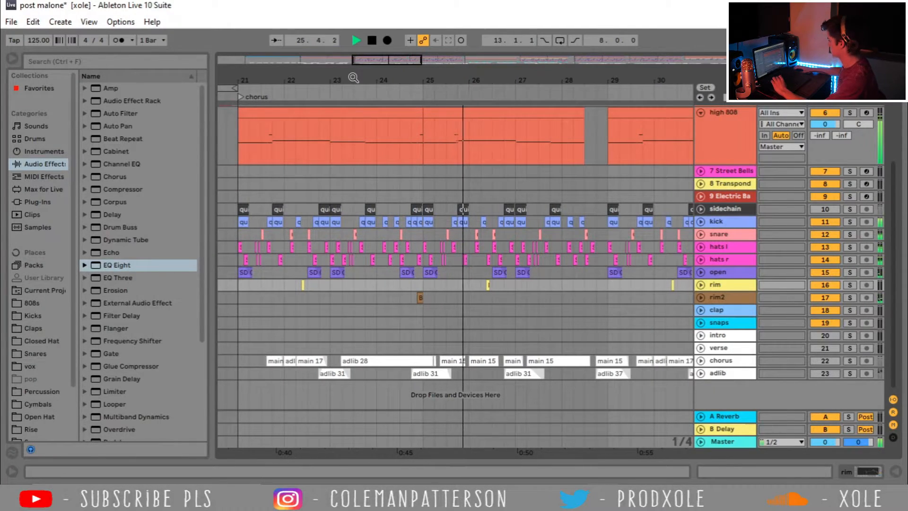
left_click_drag(505, 76, 398, 71)
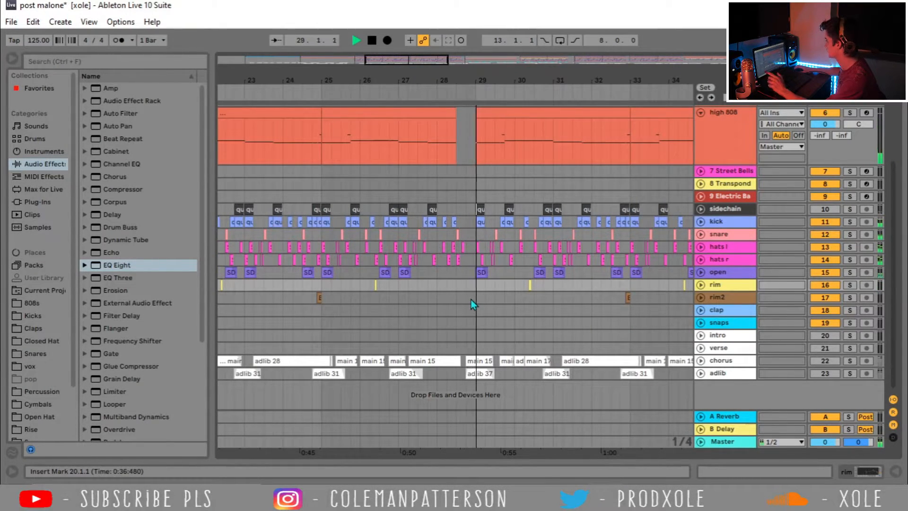
key("space")
Play the chorus from bar 28 to hear the short 808 break leading into bar 29
left_click(462, 247)
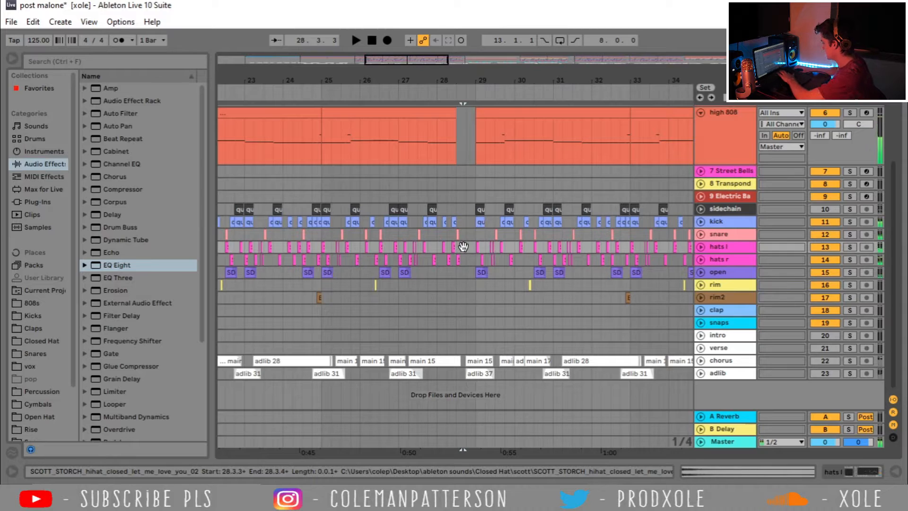
left_click(441, 273)
key("space")
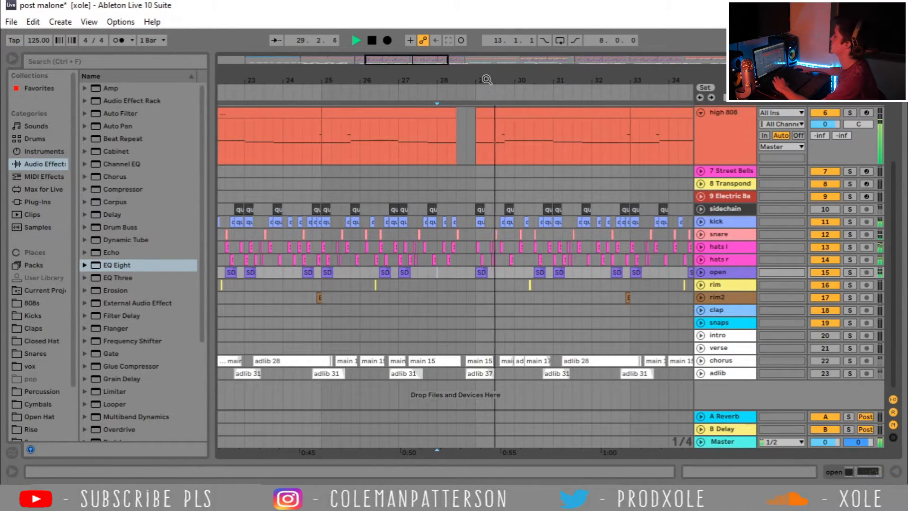
left_click_drag(420, 80, 397, 72)
key("space")
Expand the Street Bells track at verse2, collapse the high 808 track and show the Street Bells device chain
scroll(454, 255, "up", 3)
left_click_drag(594, 80, 414, 87)
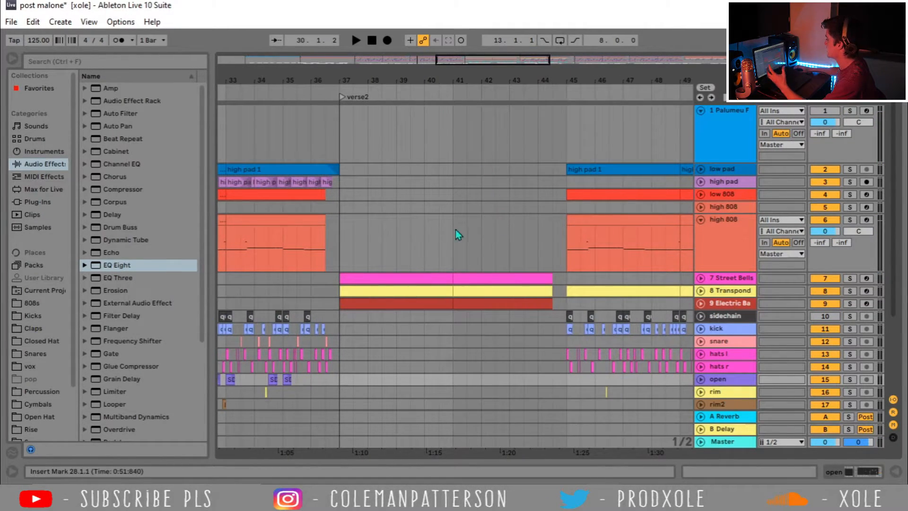
left_click(701, 279)
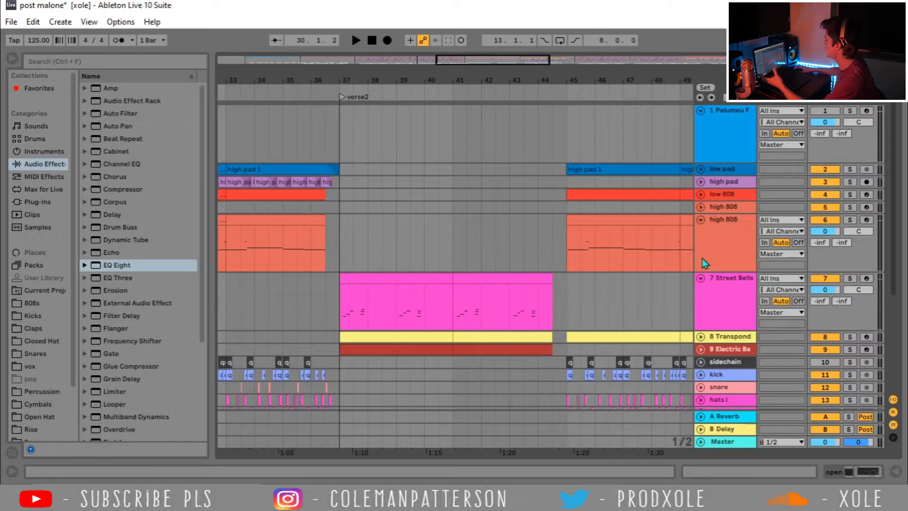
left_click(701, 219)
double_click(722, 248)
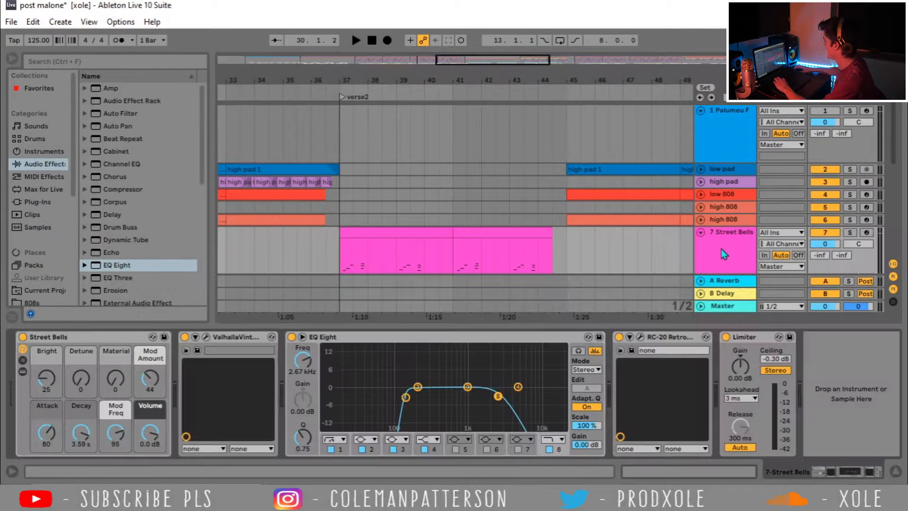
Solo the Street Bells track and play its first verse2 clip from bar 37
left_click(399, 264)
key("space")
left_click(850, 232)
scroll(486, 237, "down", 3)
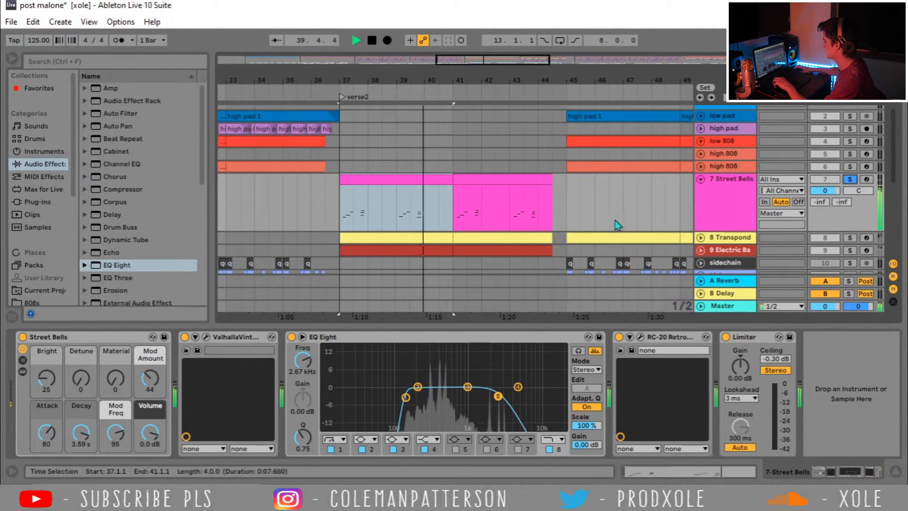
key("space")
Expand the Transponder Arp Pad track and examine its device chain from Flanger through Auto Pan
left_click(701, 237)
scroll(725, 216, "down", 1)
left_click(727, 215)
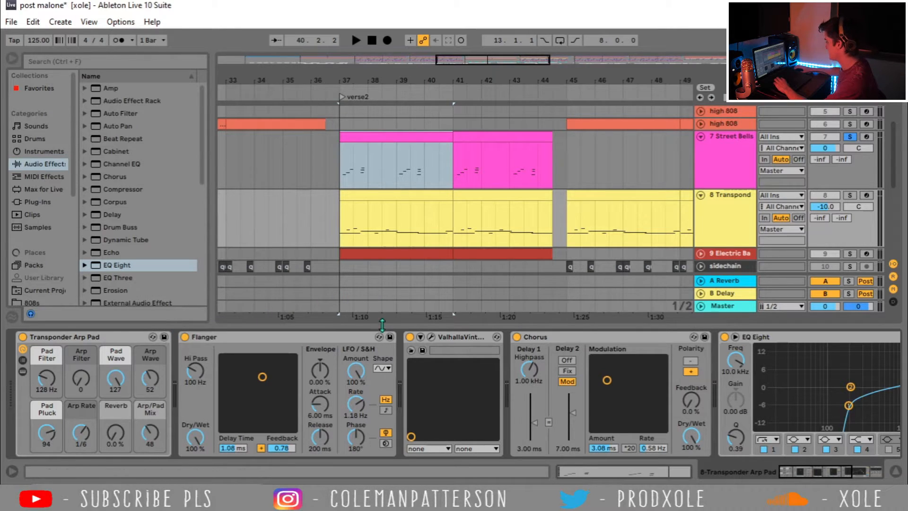
left_click_drag(810, 479, 844, 479)
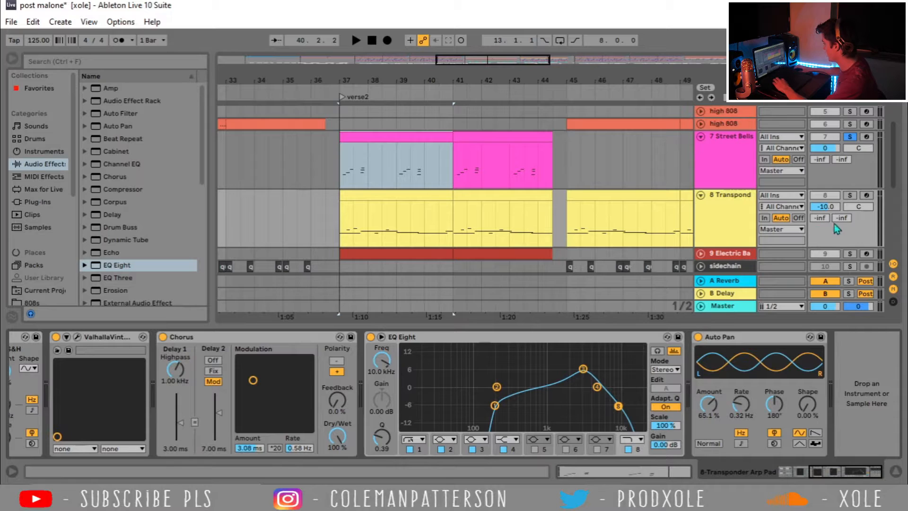
Solo the Transponder Arp Pad alongside Street Bells, play from bar 37 and view the pad clip's MIDI notes
left_click(850, 194)
left_click(367, 195)
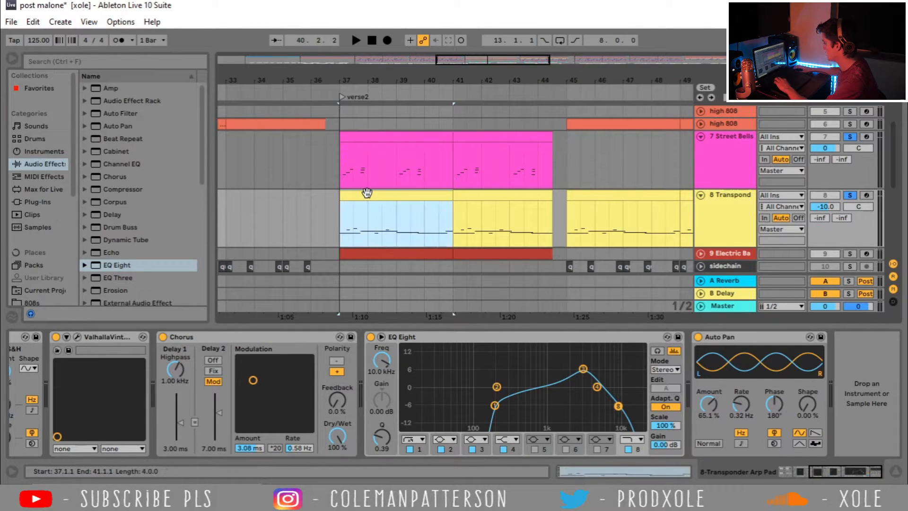
key("space")
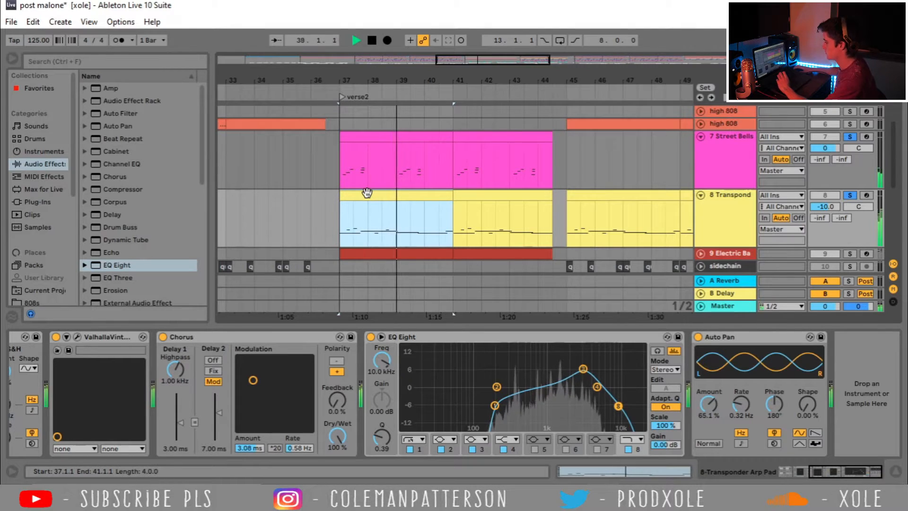
double_click(367, 193)
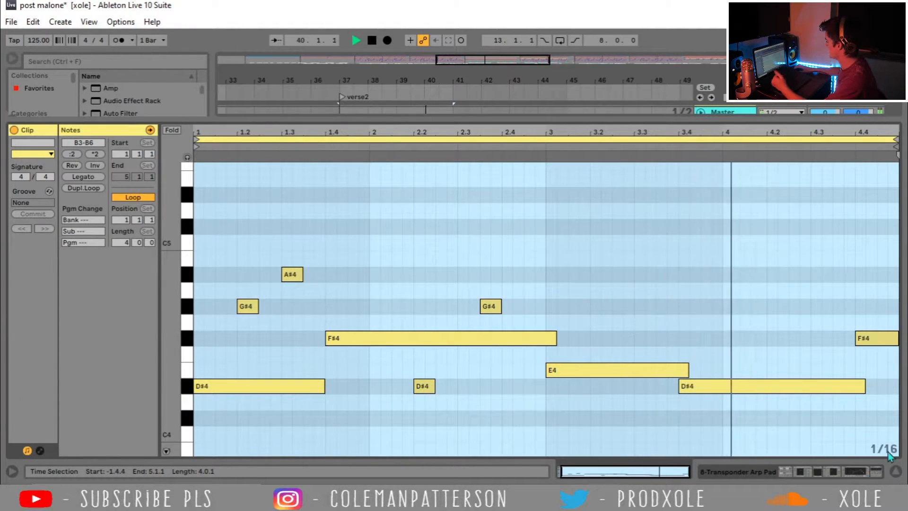
left_click(897, 474)
Show the Electric Bass Drive track expanded with its device chain and set the playback point to bar 37
scroll(430, 166, "up", 2)
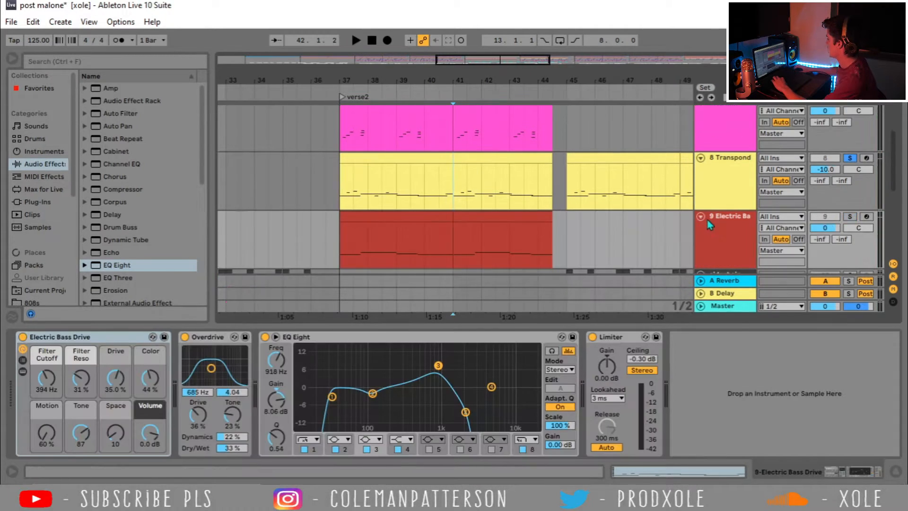
left_click(700, 216)
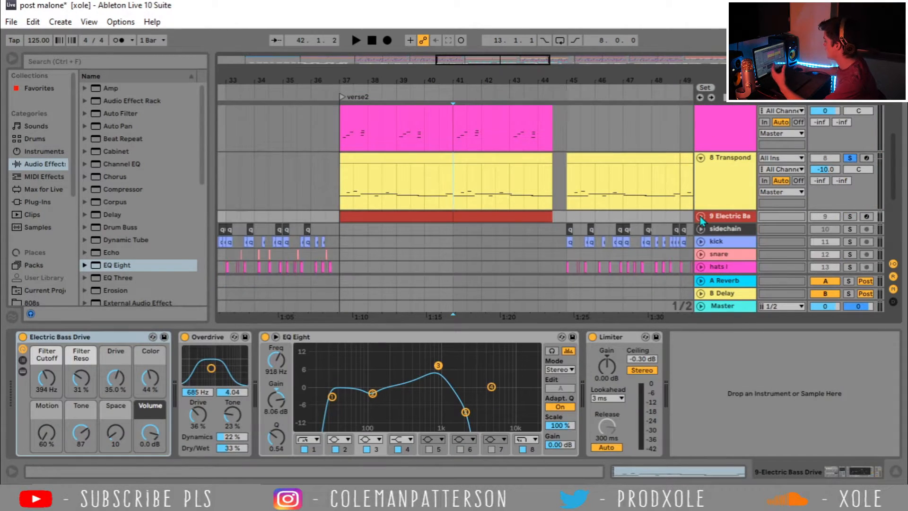
left_click(339, 219)
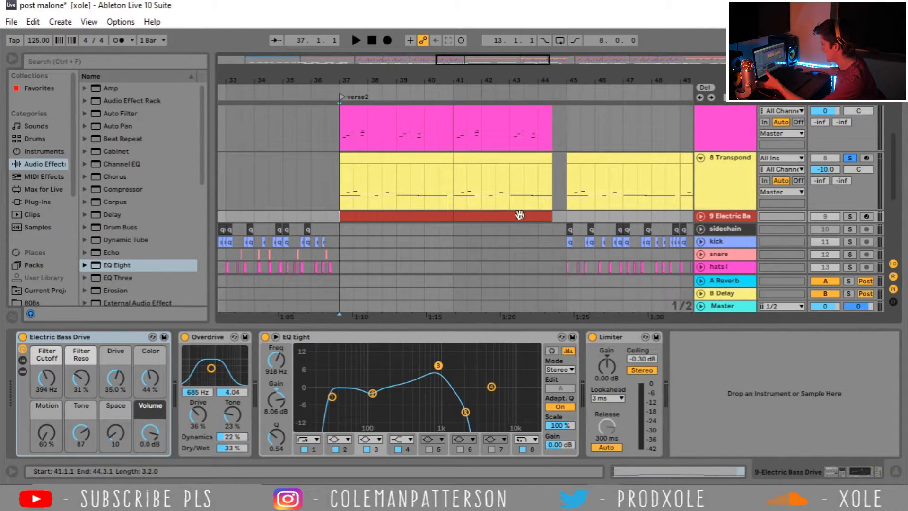
left_click(700, 216)
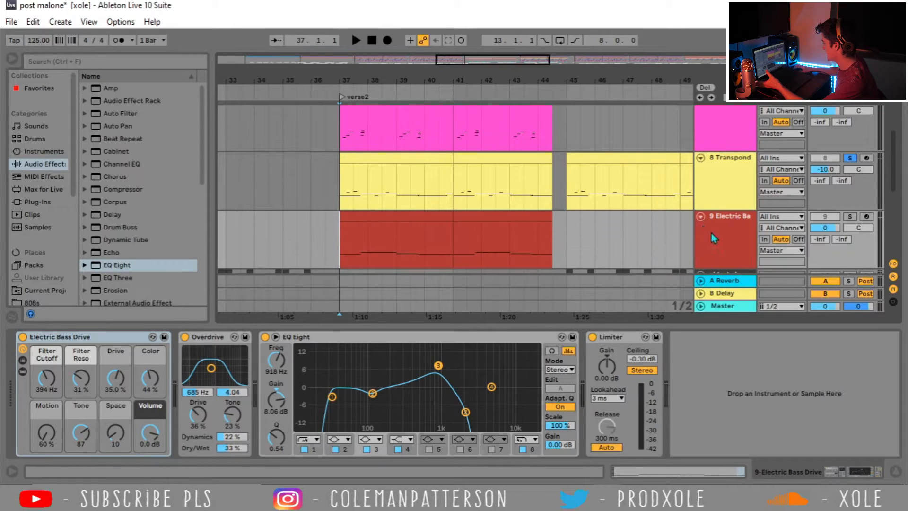
left_click(729, 247)
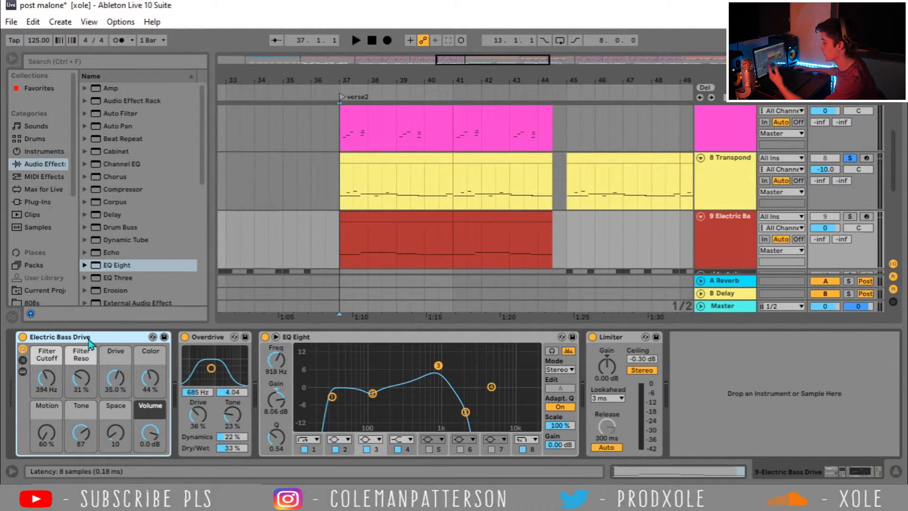
Look through the Bass presets under Instrument Rack in the instrument library and collapse the Bass folder again
left_click(39, 150)
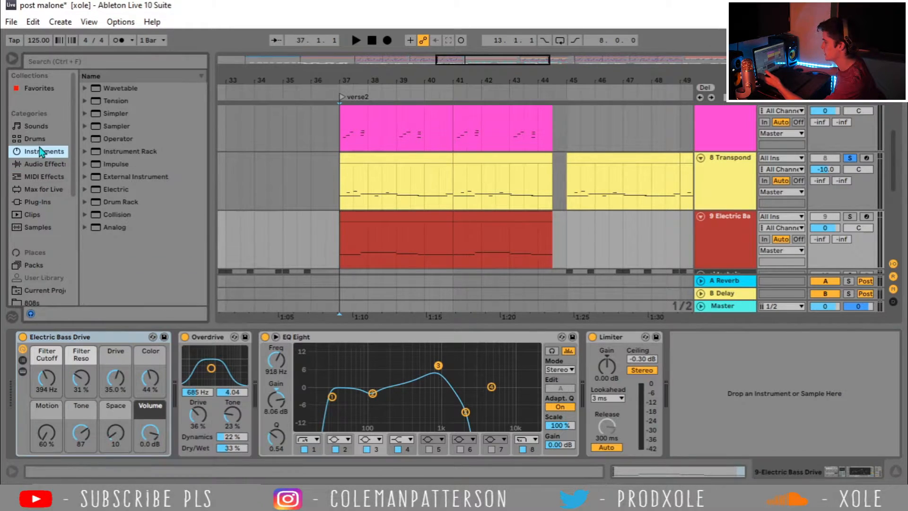
left_click(84, 155)
scroll(100, 244, "down", 2)
left_click(92, 248)
scroll(152, 234, "down", 5)
scroll(152, 234, "up", 8)
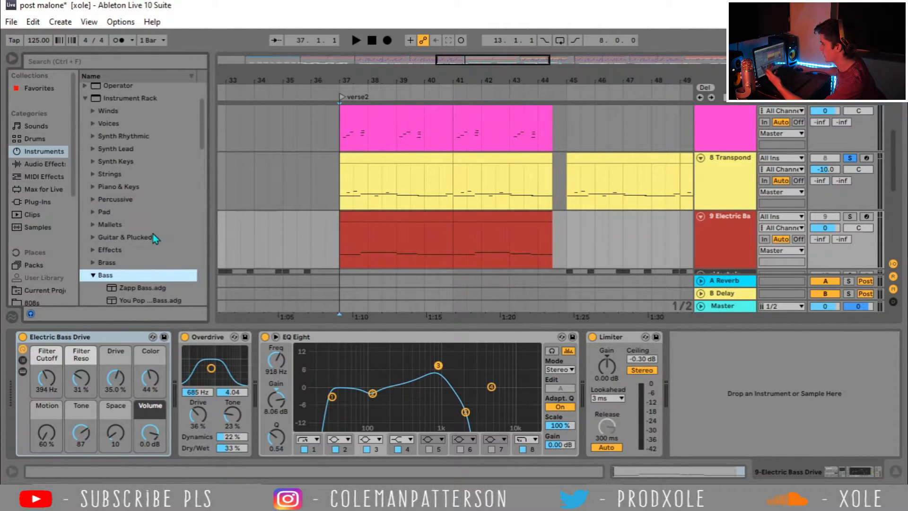
left_click(92, 275)
Solo Electric Bass Drive together with Street Bells and Transponder Arp Pad and play verse2 from bar 37
left_click(831, 230)
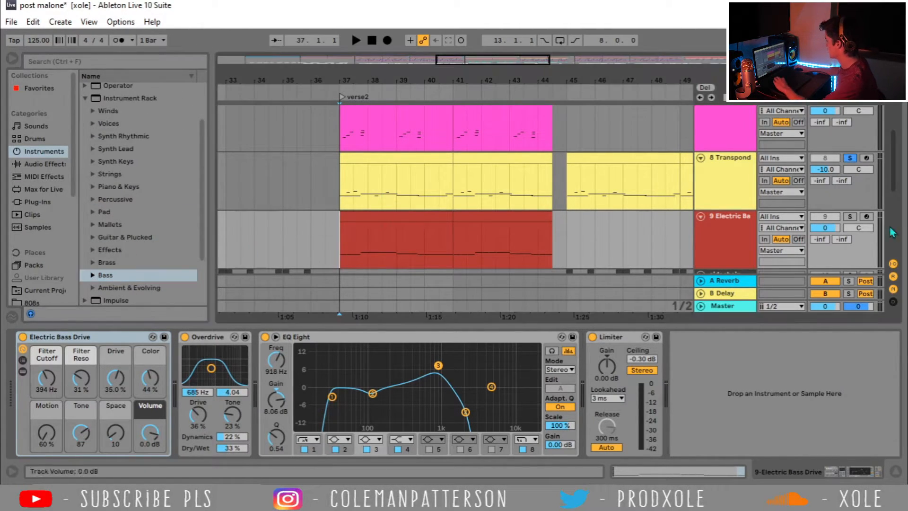
scroll(493, 158, "up", 3)
scroll(492, 157, "down", 3)
scroll(675, 118, "up", 1)
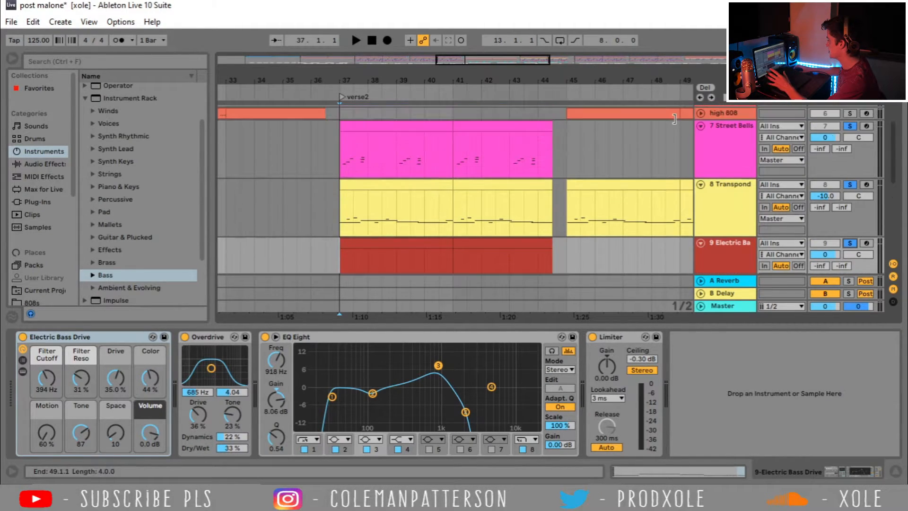
scroll(432, 232, "down", 3)
key("space")
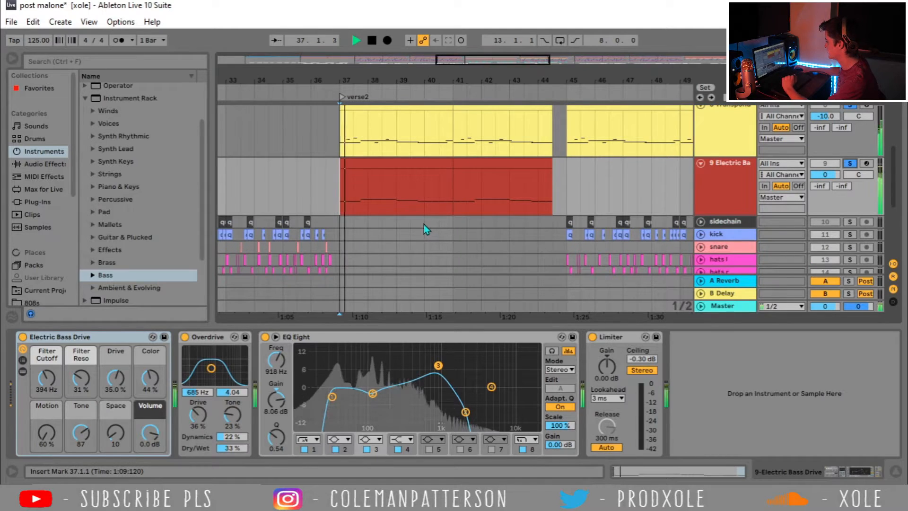
View the MIDI notes of the first Electric Bass Drive clip, return to the arrangement and stop playback
double_click(386, 164)
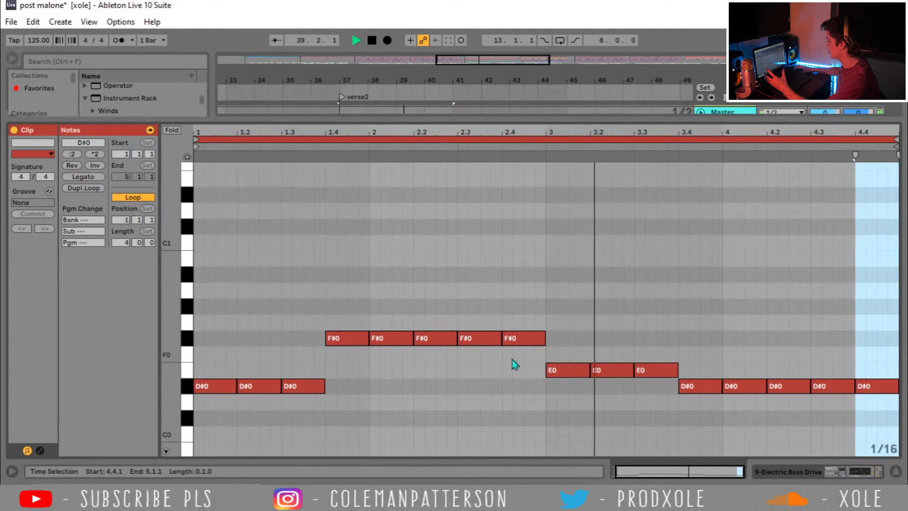
left_click(895, 471)
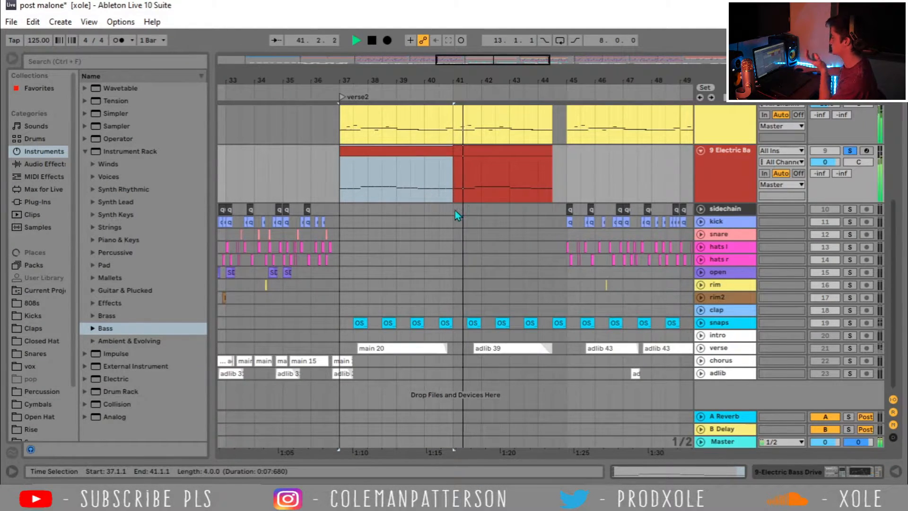
key("space")
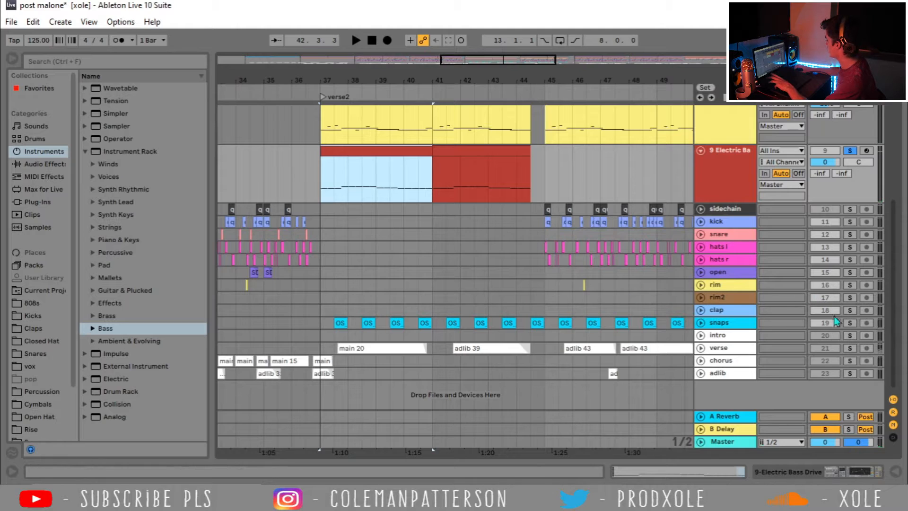
Add the snaps track to the soloed tracks, expand it and play verse2 from bar 37
left_click(849, 324, "ctrl")
left_click(701, 323)
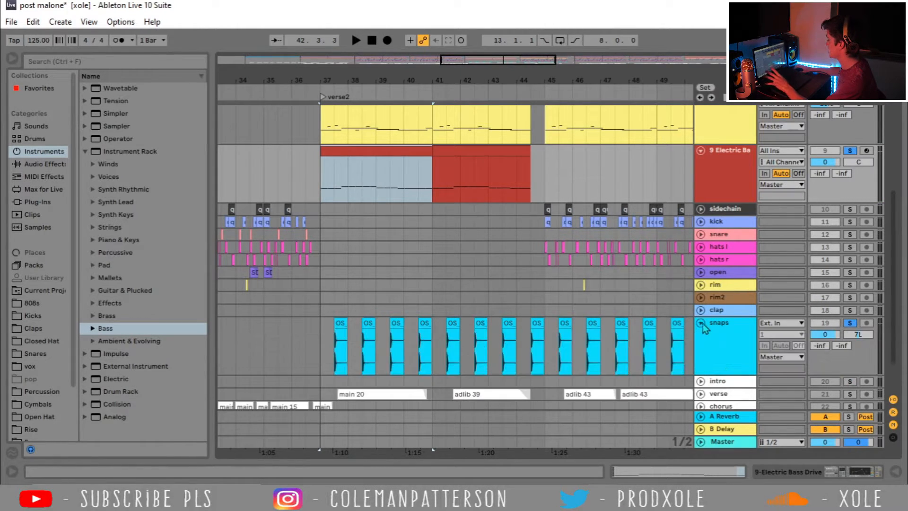
scroll(578, 280, "down", 2)
left_click(321, 296)
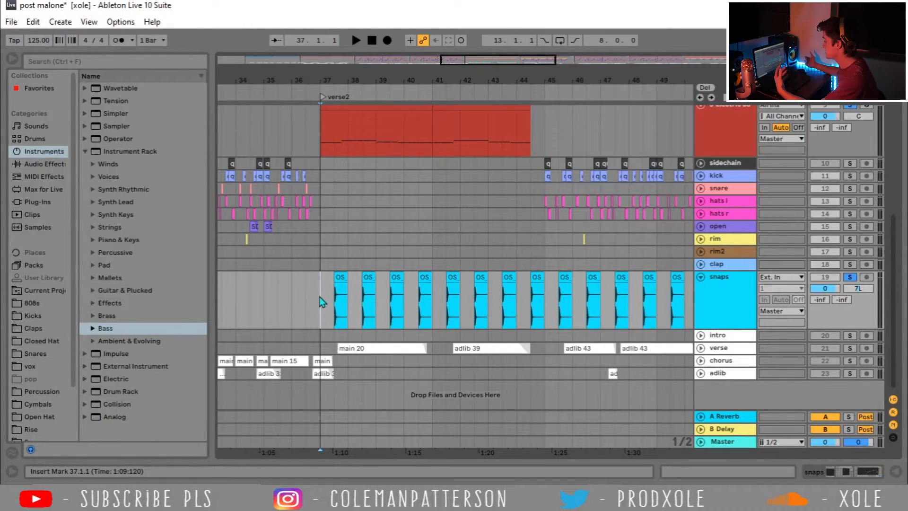
key("space")
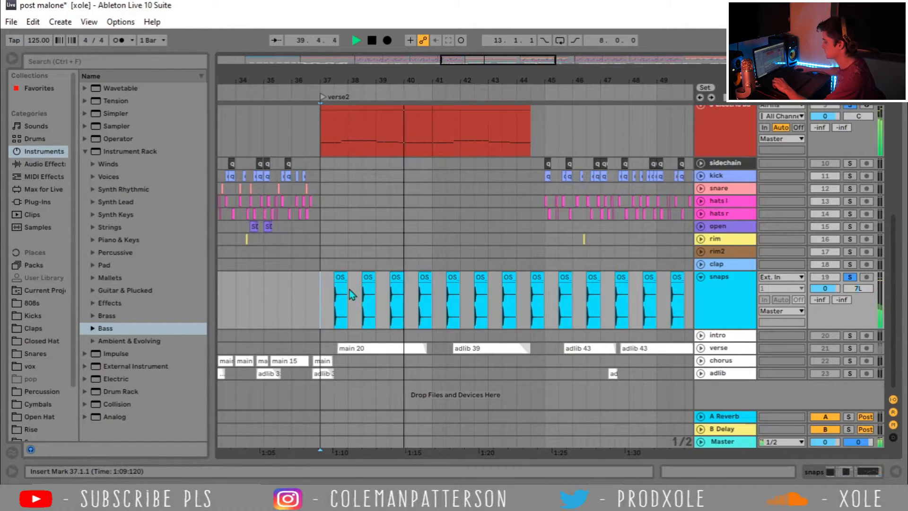
Play verse2 from bar 44 with no tracks soloed and fold the Street Bells, Transponder and Electric Bass tracks
left_click(409, 240)
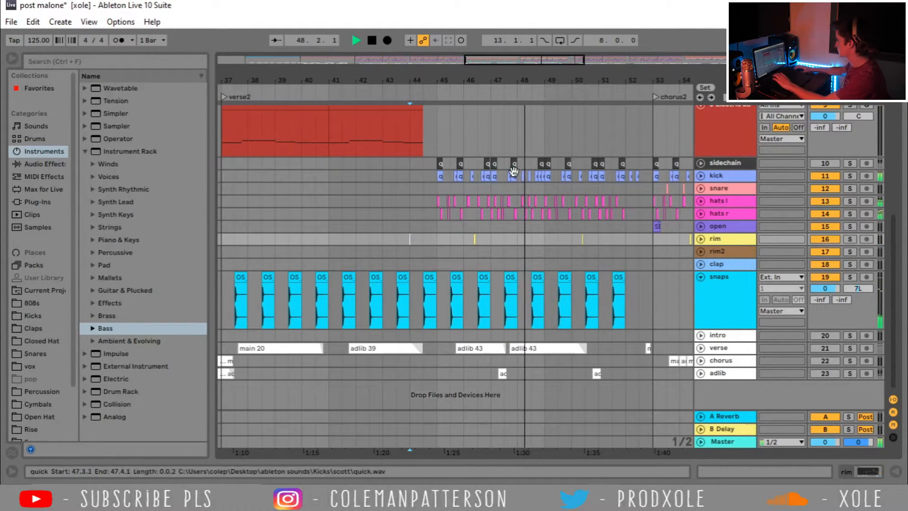
scroll(551, 228, "up", 3)
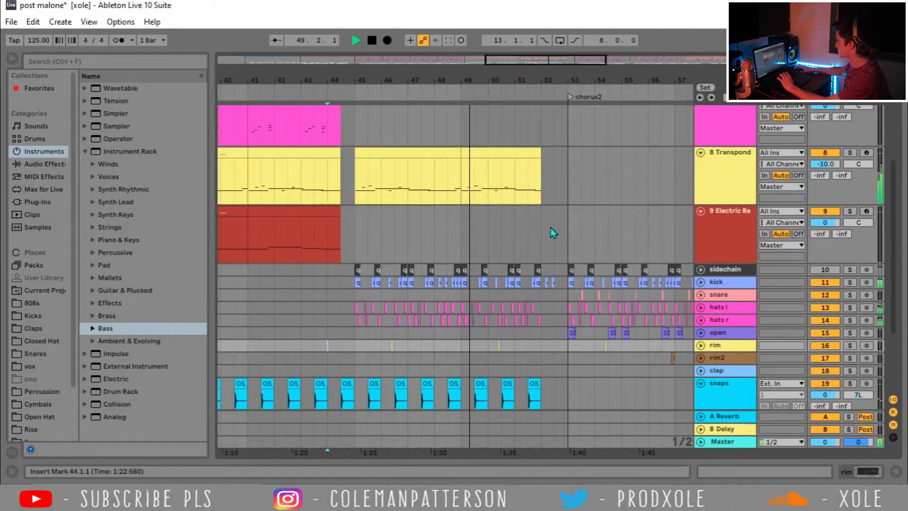
scroll(551, 228, "up", 5)
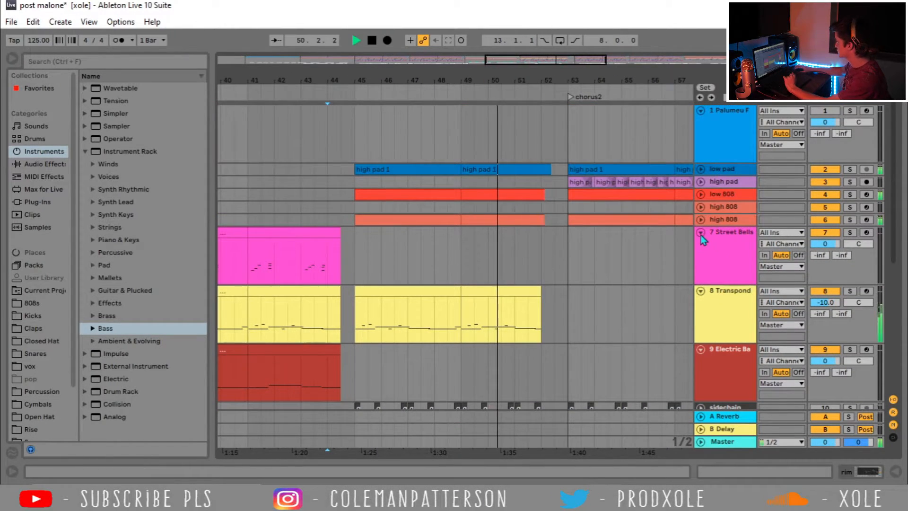
left_click(701, 234)
left_click(700, 245)
left_click(700, 258)
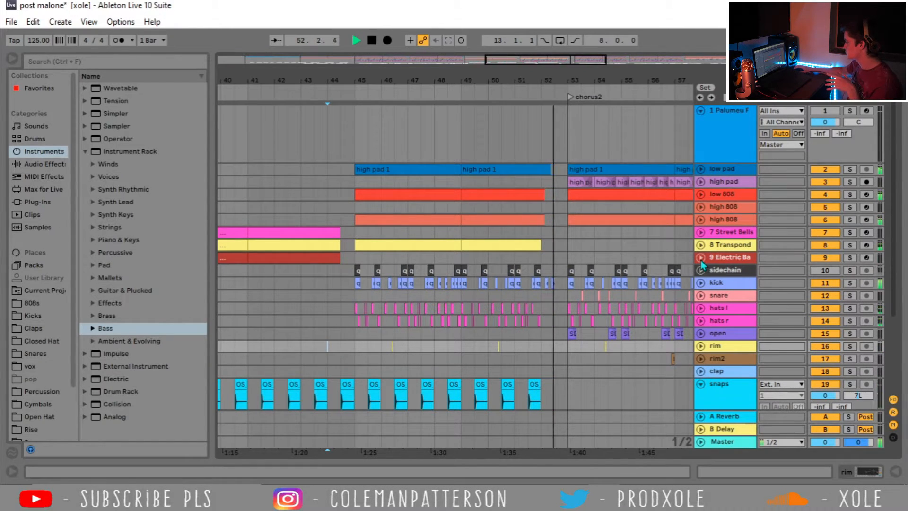
Set the insert mark at bar 53, the start of chorus2, and fold the snaps track
left_click_drag(573, 80, 424, 76)
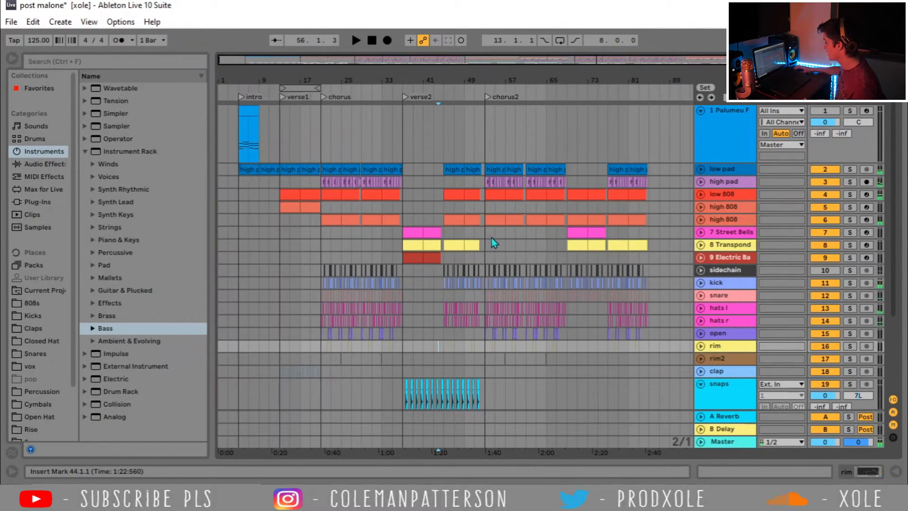
left_click(485, 234)
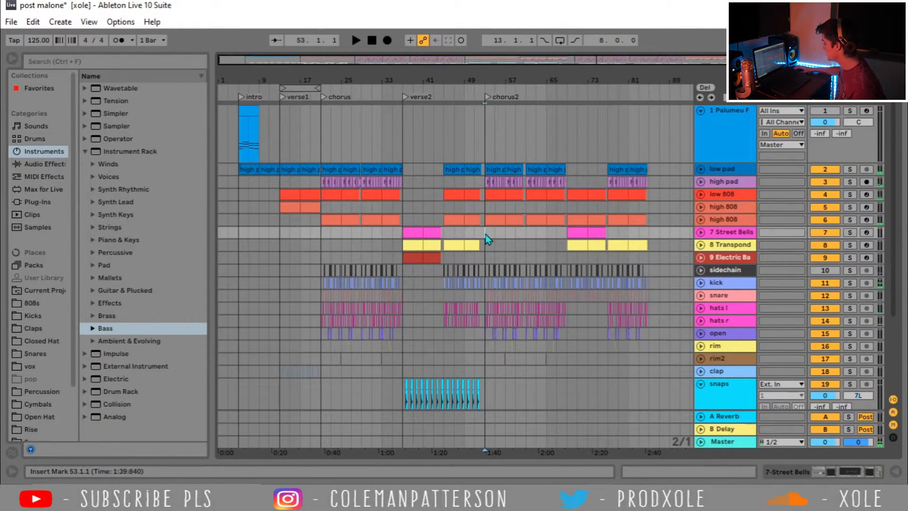
scroll(485, 234, "down", 4)
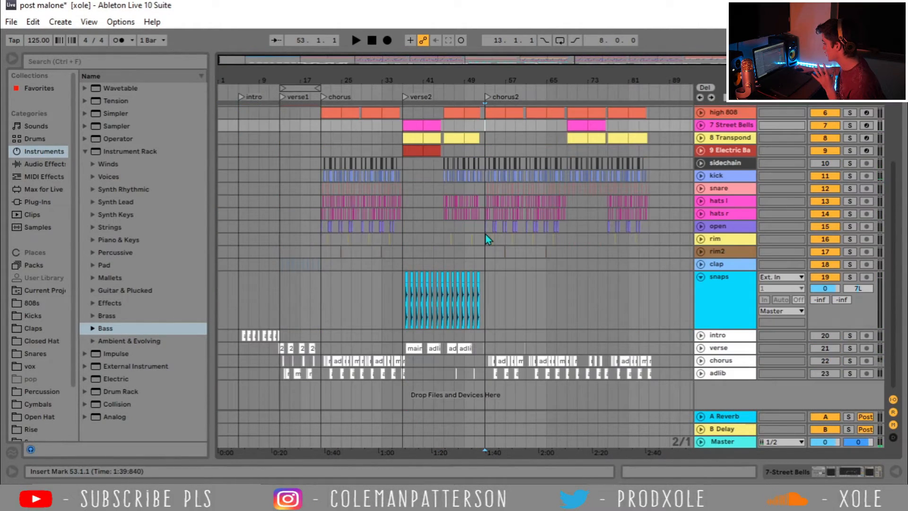
left_click(701, 278)
Set the insert mark at bar 5, expand, activate and solo the intro vocal track, and open its device chain
left_click(239, 290)
left_click_drag(243, 72, 291, 150)
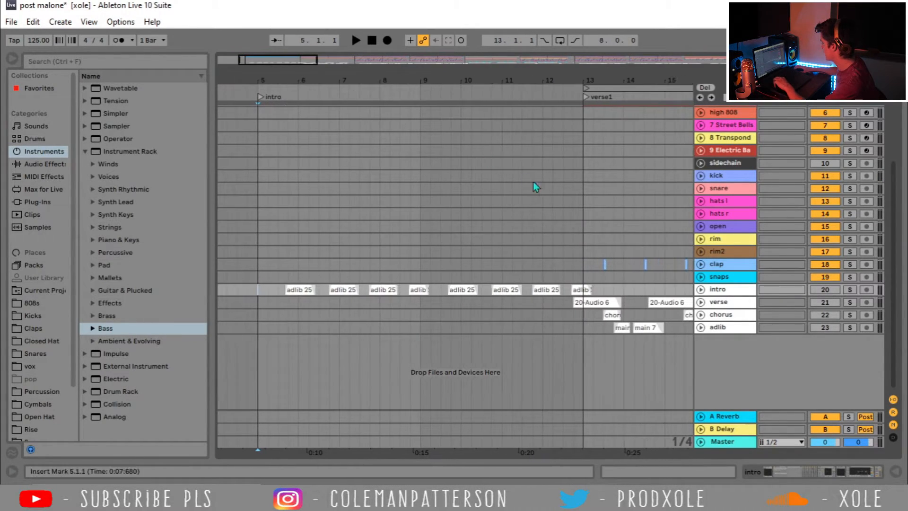
left_click(700, 290)
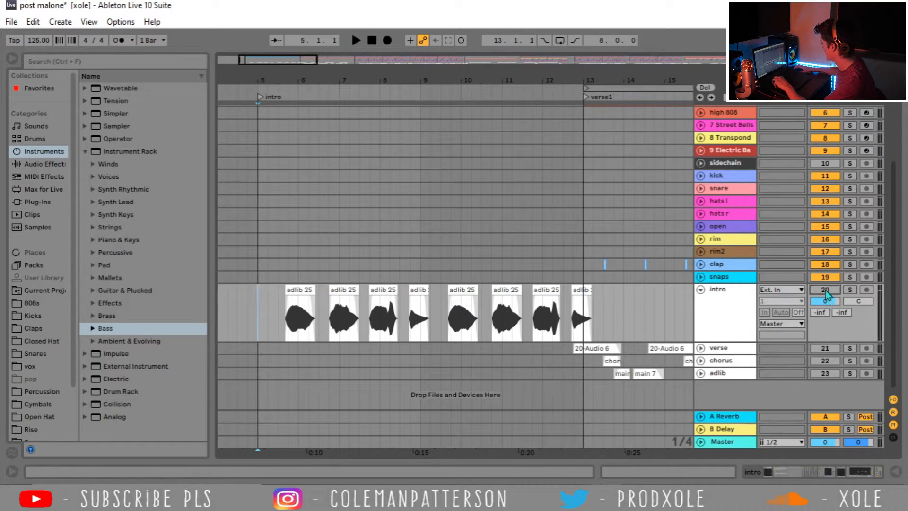
double_click(714, 309)
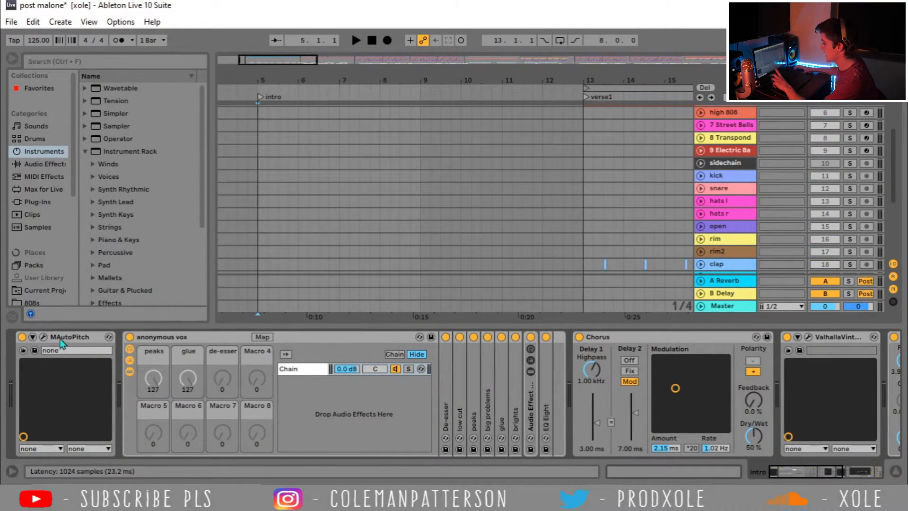
Go through the intro vocal's effects chain: MAutoPitch, the anonymous vox rack, Chorus, the Valhalla plug-in, EQ Eight and Limiter
left_click(61, 336)
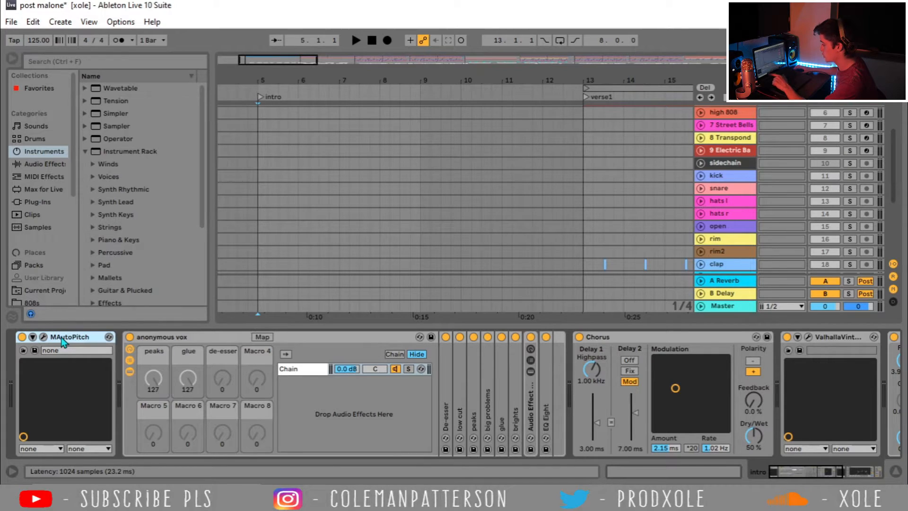
left_click(190, 337)
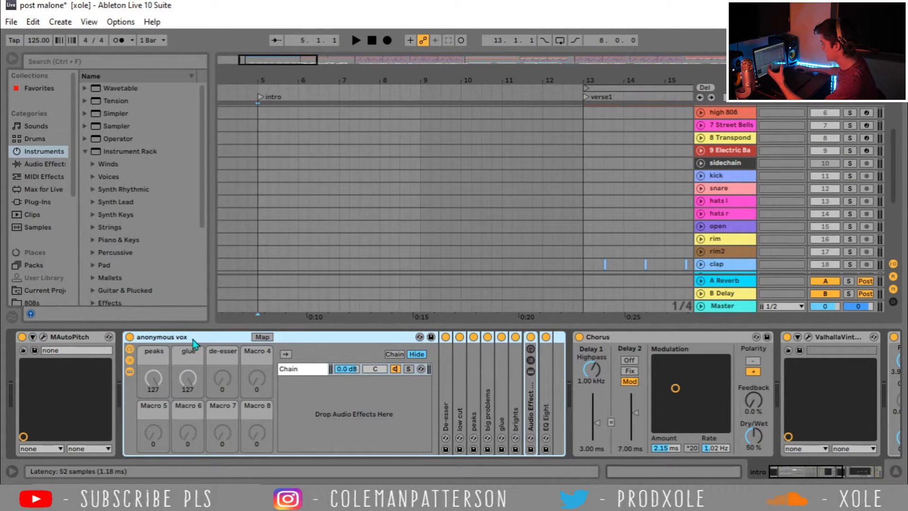
scroll(322, 215, "down", 5)
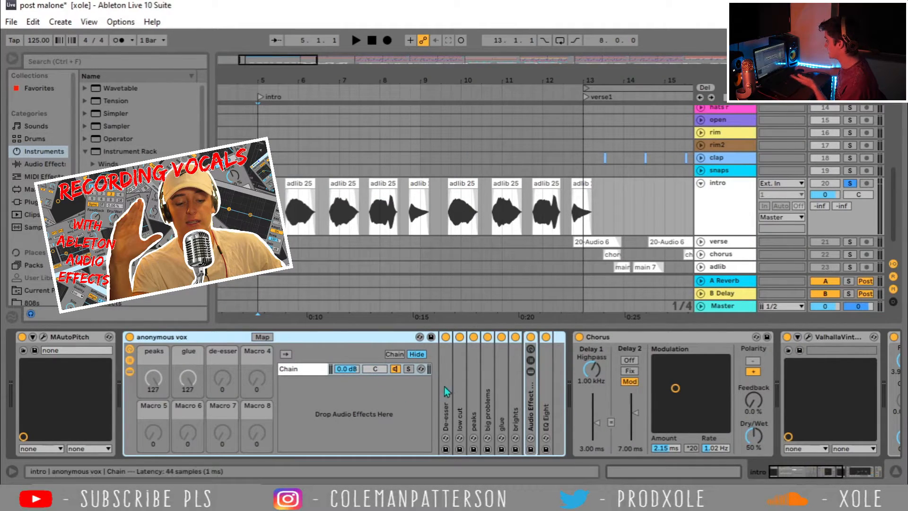
left_click(677, 345)
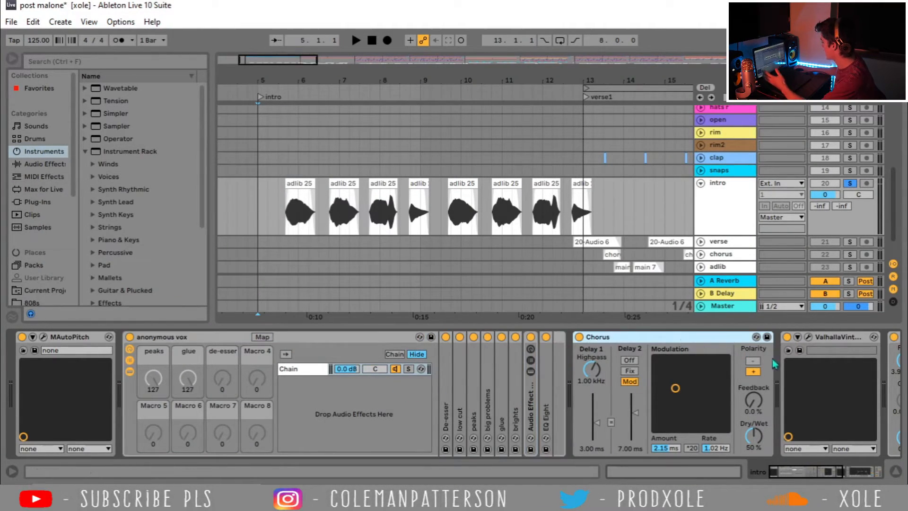
left_click(824, 342)
left_click(814, 471)
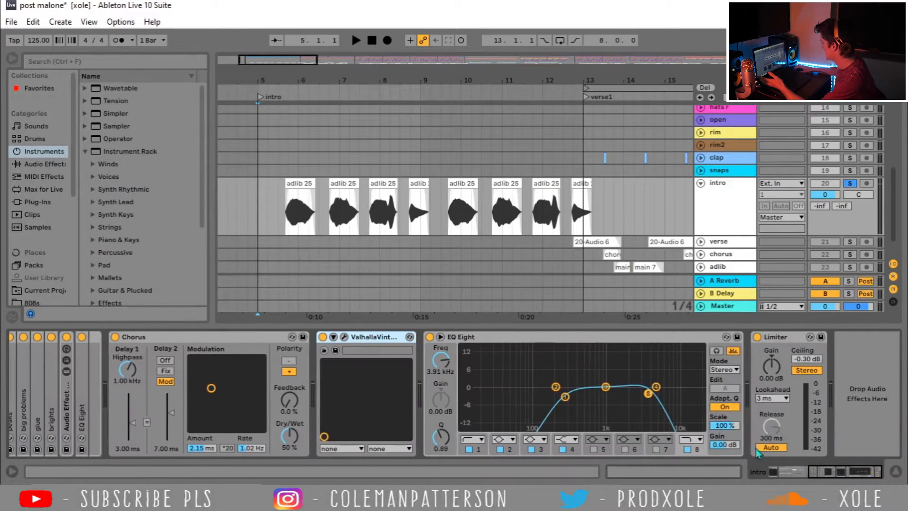
Bypass EQ Eight, the Valhalla plug-in, Chorus and the anonymous vox rack on the intro vocal
left_click(511, 336)
left_click(430, 337)
left_click(323, 337)
left_click(115, 337)
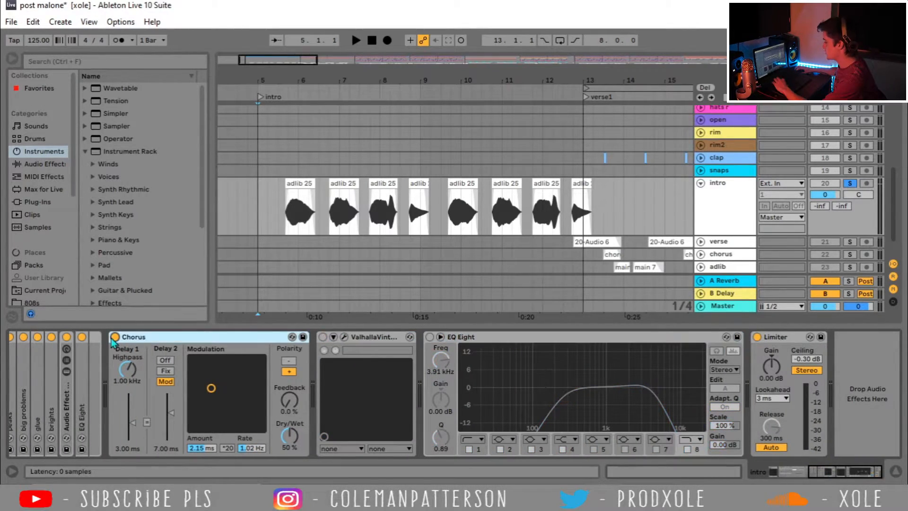
left_click_drag(826, 470, 736, 474)
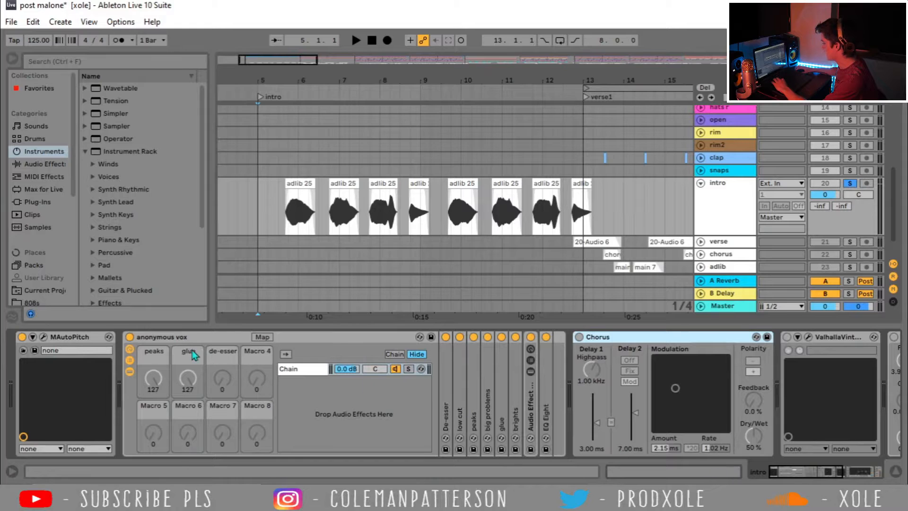
left_click(130, 338)
Play the soloed intro adlibs from 5.3.3 with the rack and the effects after it bypassed, then stop playback
left_click(279, 193)
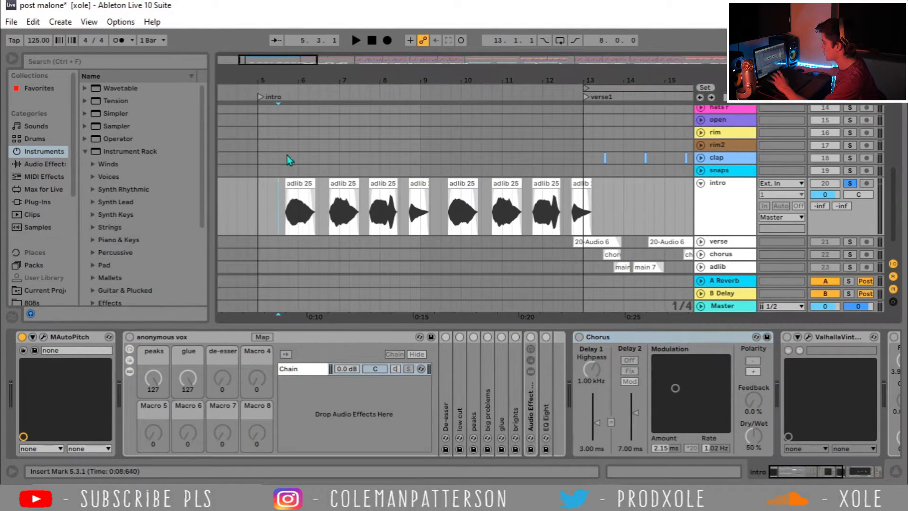
mouse_move(285, 81)
left_mouse_down()
mouse_move(285, 115)
mouse_move(317, 122)
mouse_move(321, 175)
left_mouse_up()
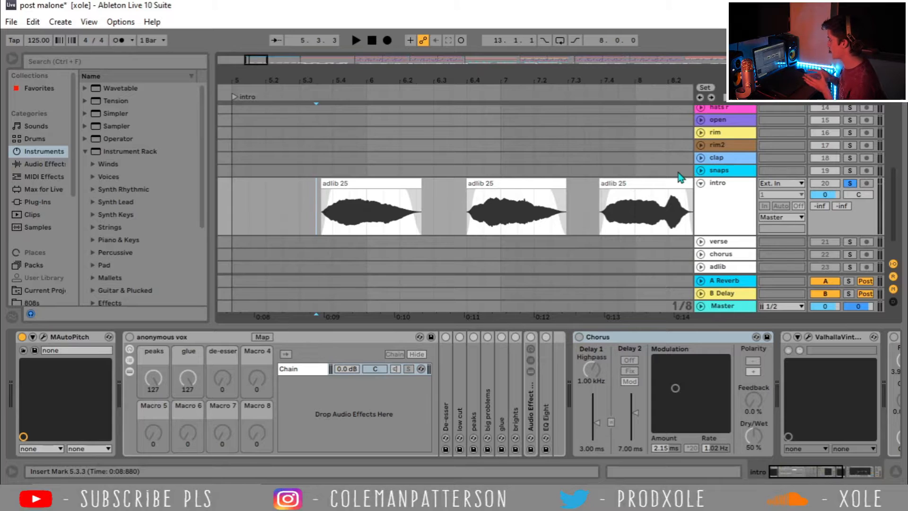
key("space")
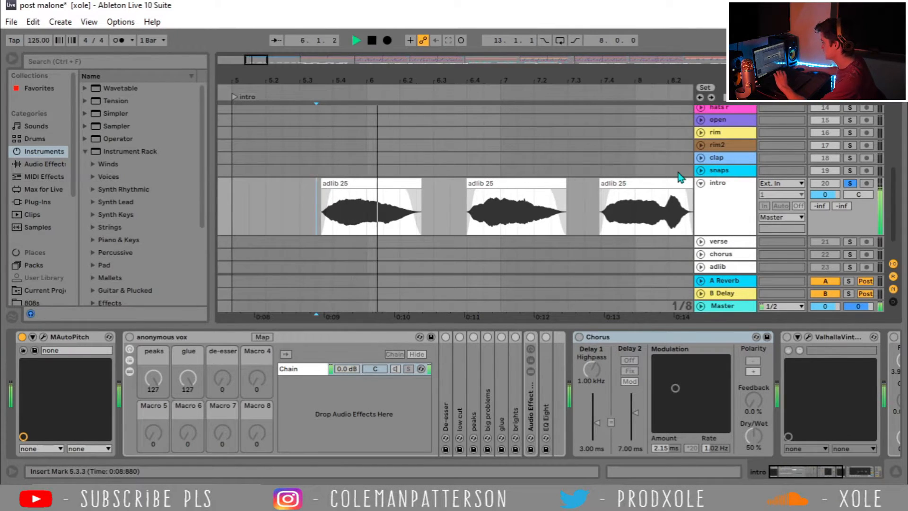
left_click_drag(559, 82, 456, 63)
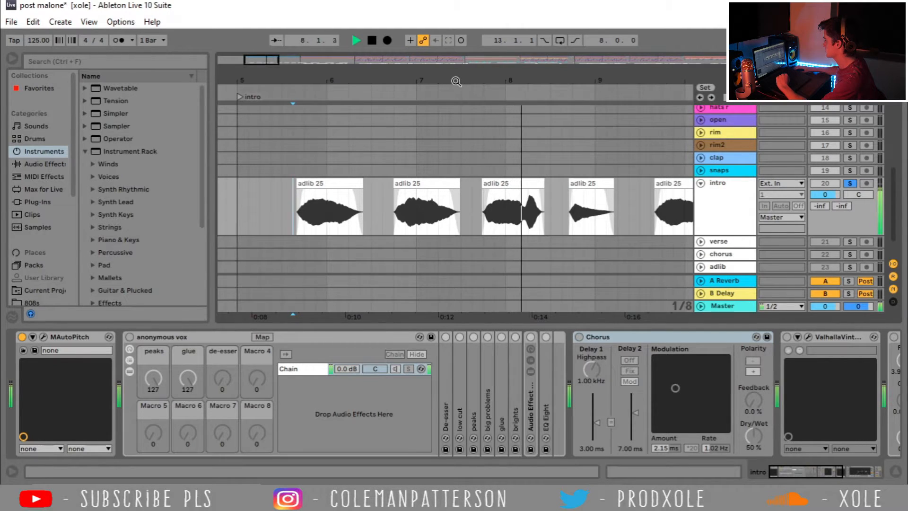
left_click_drag(523, 84, 455, 68)
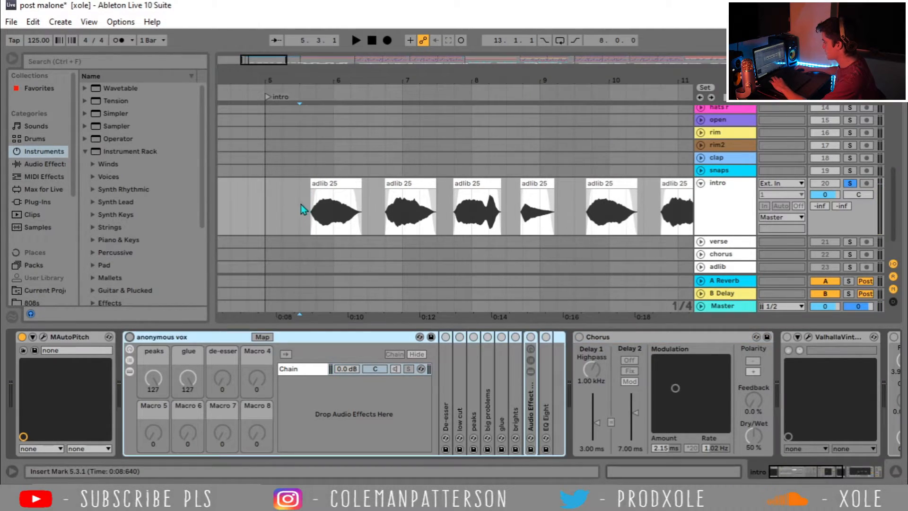
Re-enable the anonymous vox rack and play the intro adlibs from 5.3.1, then stop playback
left_click(301, 205)
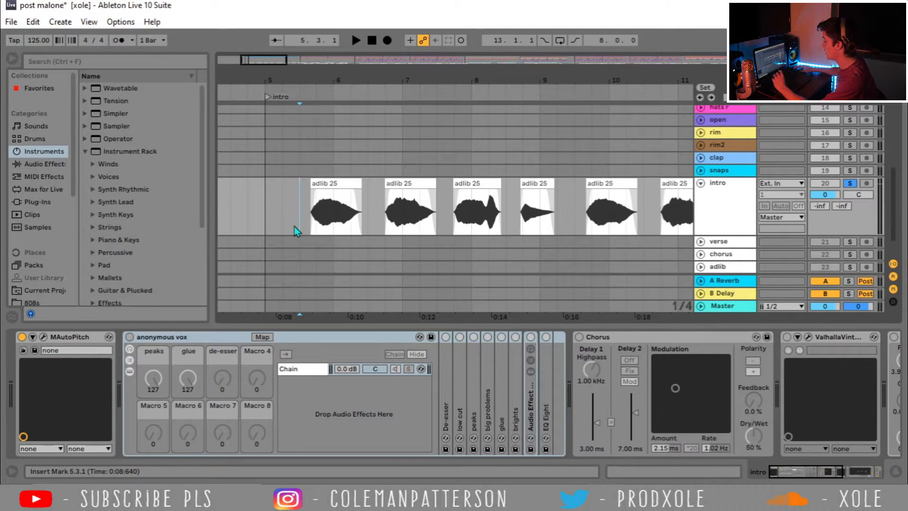
left_click(130, 337)
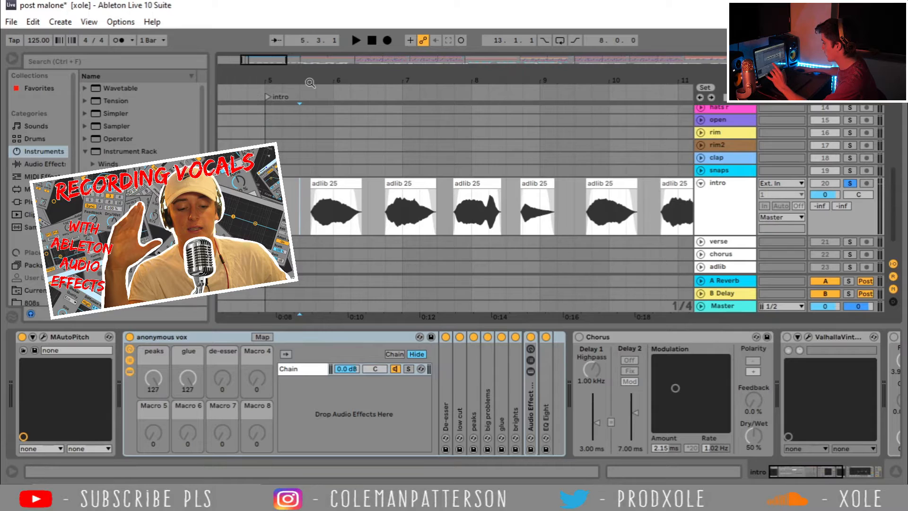
left_click_drag(301, 83, 300, 204)
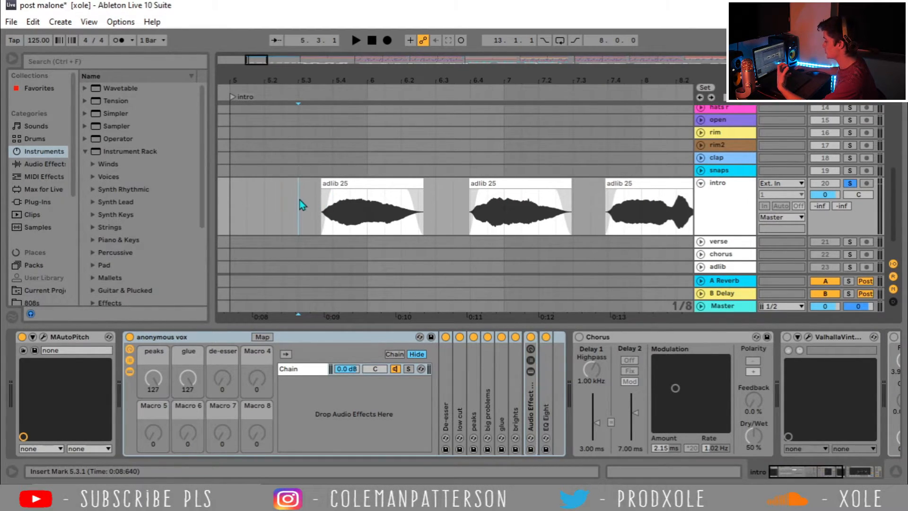
key("space")
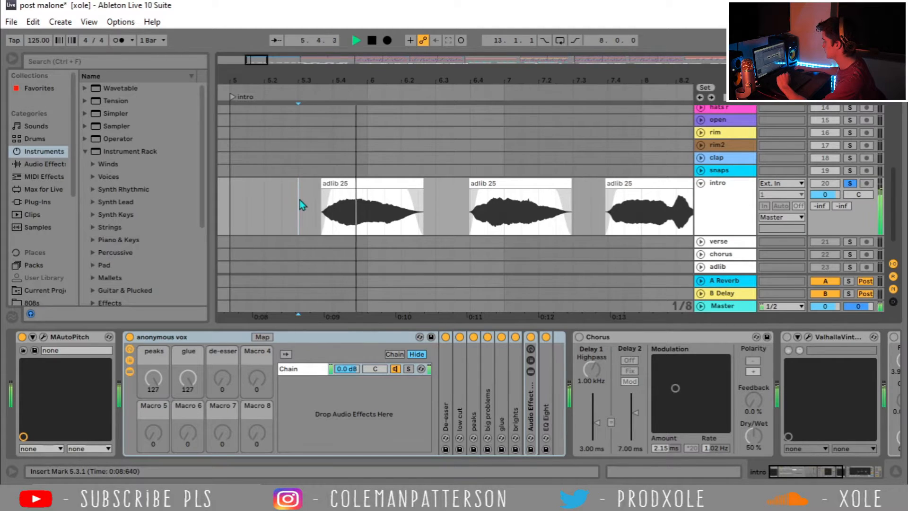
left_click_drag(454, 83, 374, 79)
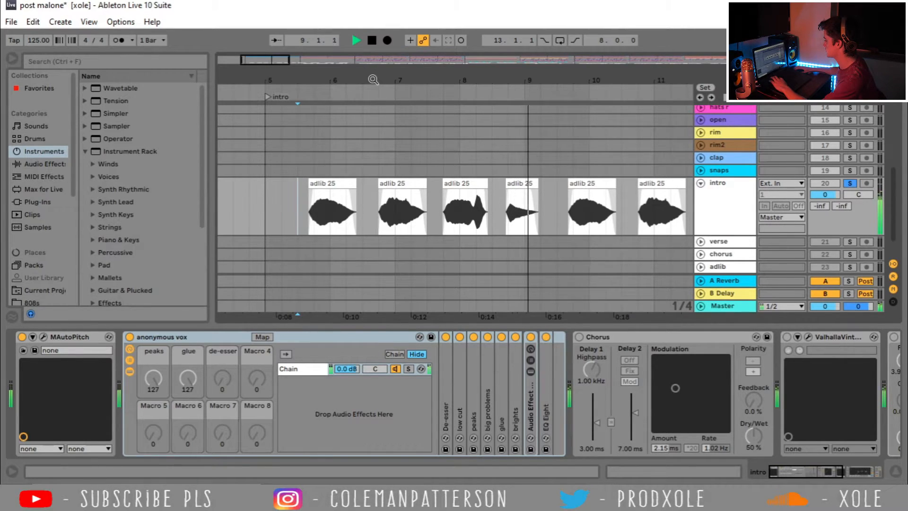
key("space")
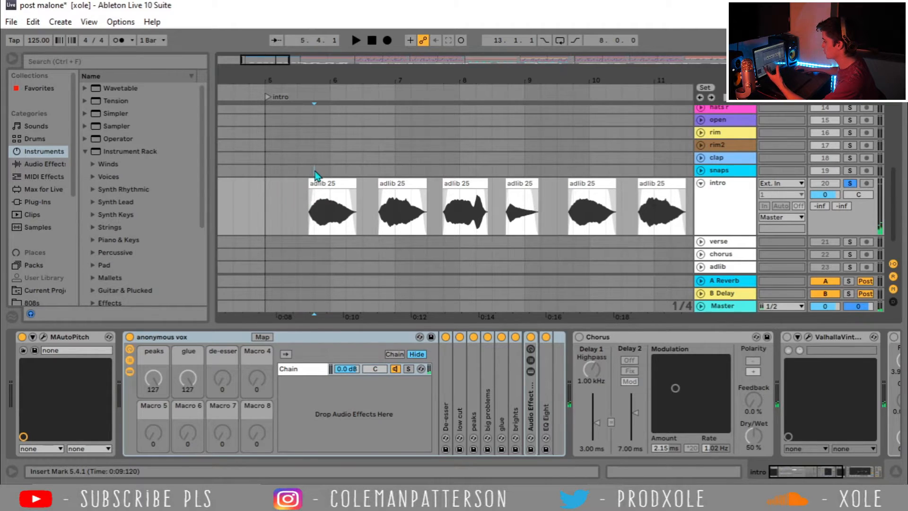
Re-enable Chorus, the Valhalla plug-in and EQ Eight on the intro vocal and audition the adlibs from 5.3.1
left_click(314, 171)
left_click(299, 200)
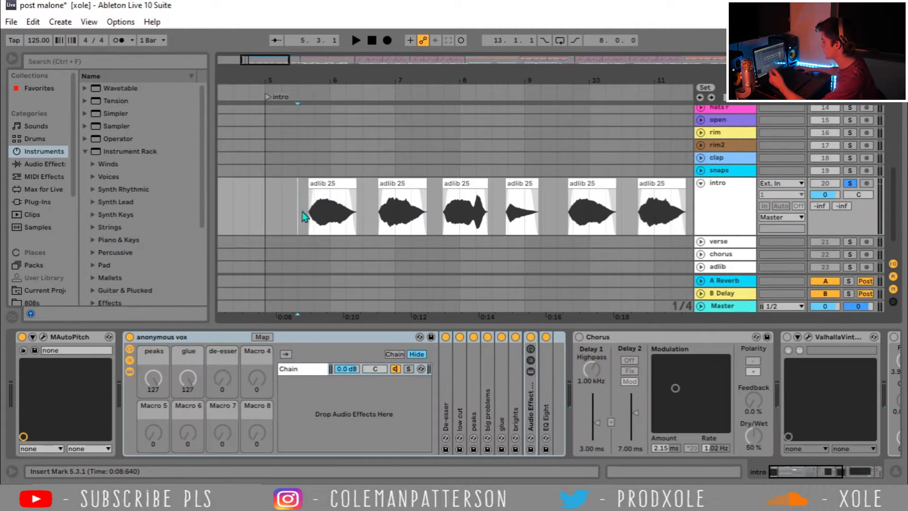
left_click(579, 337)
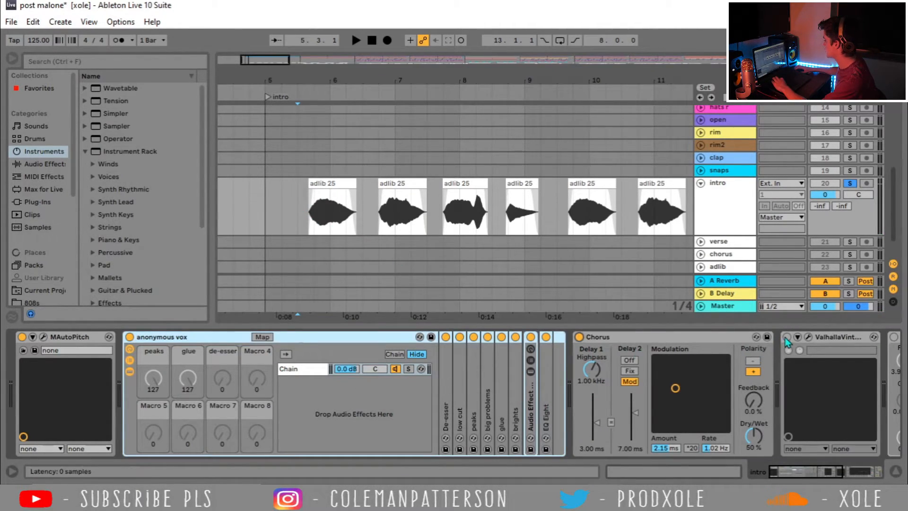
scroll(471, 337, "down", 6)
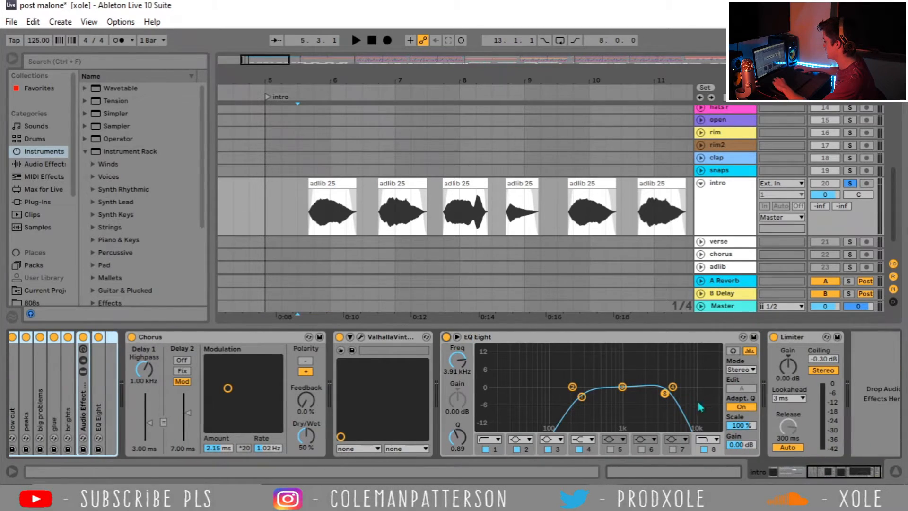
left_click(299, 222)
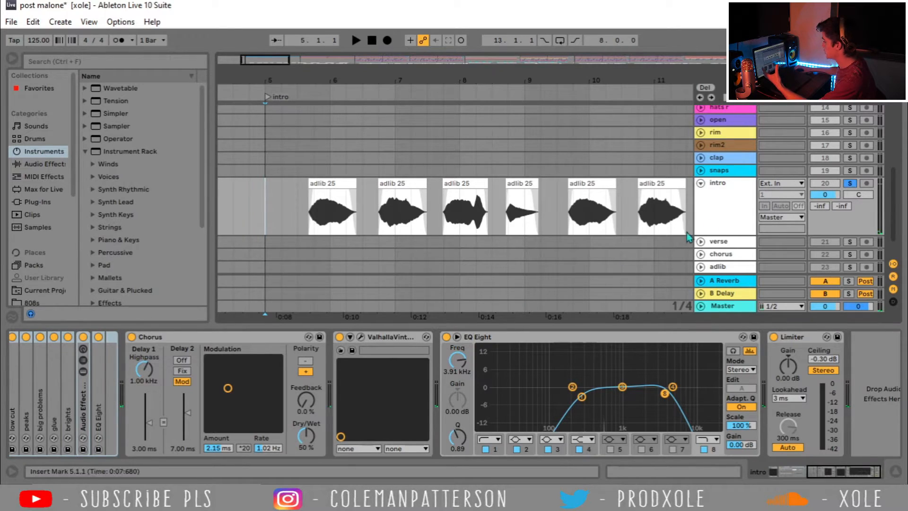
Unsolo the intro vocal, play the full mix from bar 5 into verse1 and expand the verse track
left_click(850, 184)
key("space")
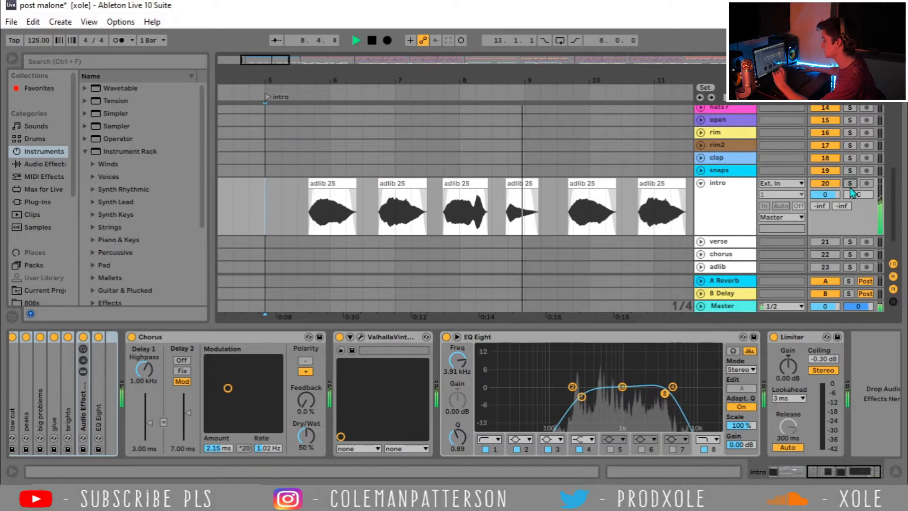
left_click_drag(623, 81, 389, 73)
left_click_drag(480, 79, 323, 97)
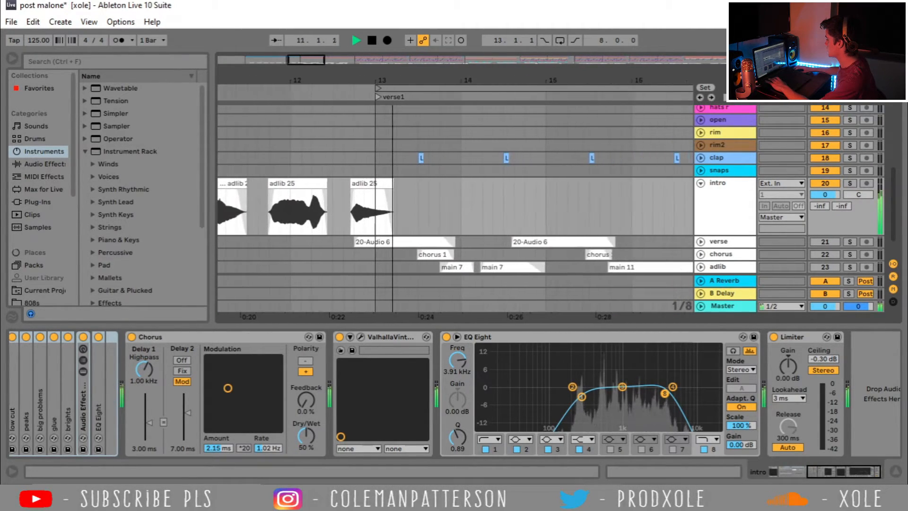
left_click(701, 242)
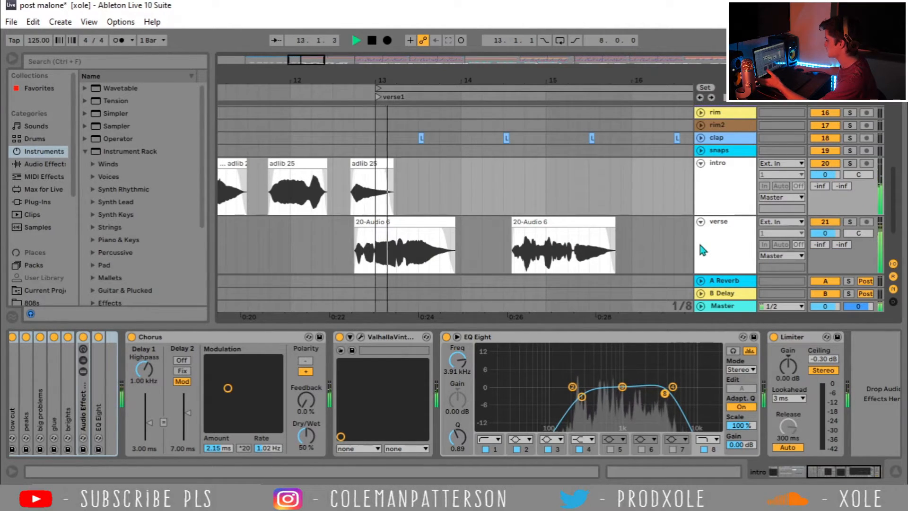
Play the full mix on into verse1, stop playback and bring up the verse track's device chain from MAutoPitch onward
left_click_drag(466, 81, 456, 81)
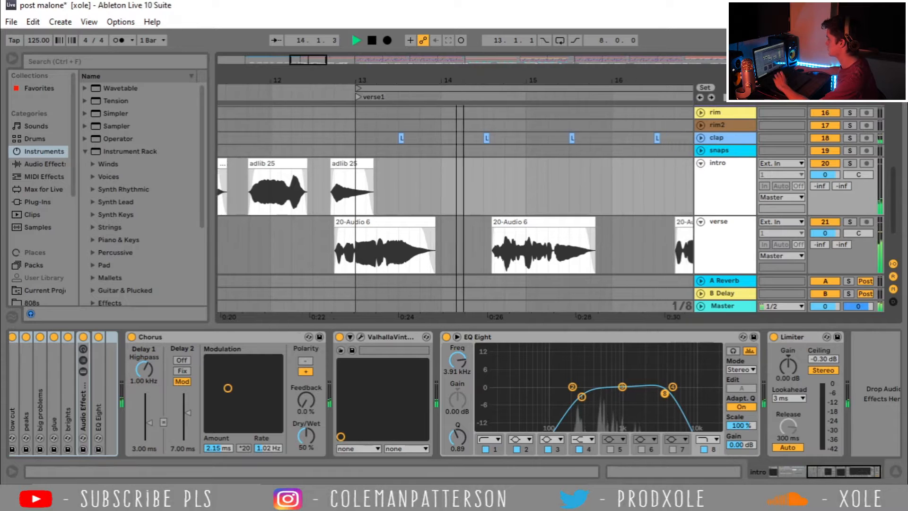
scroll(430, 156, "down", 3)
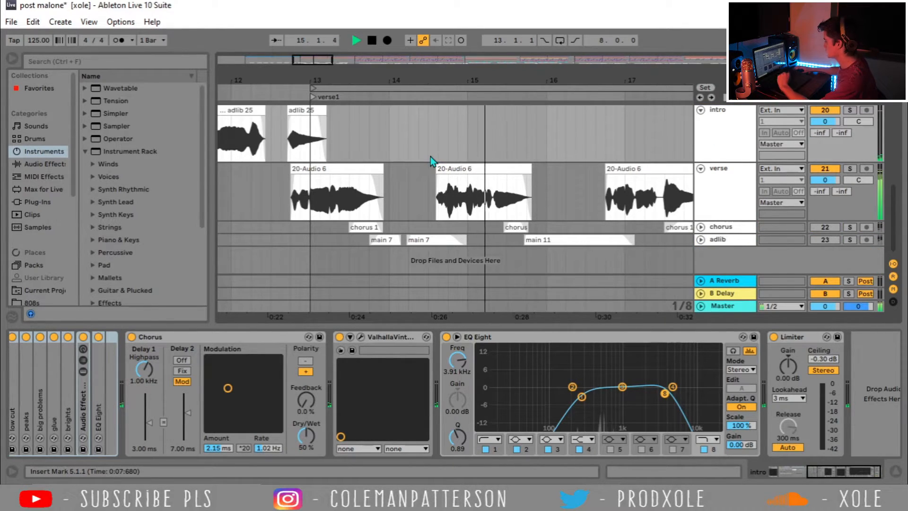
left_click_drag(529, 80, 467, 75)
key("space")
left_click(344, 191)
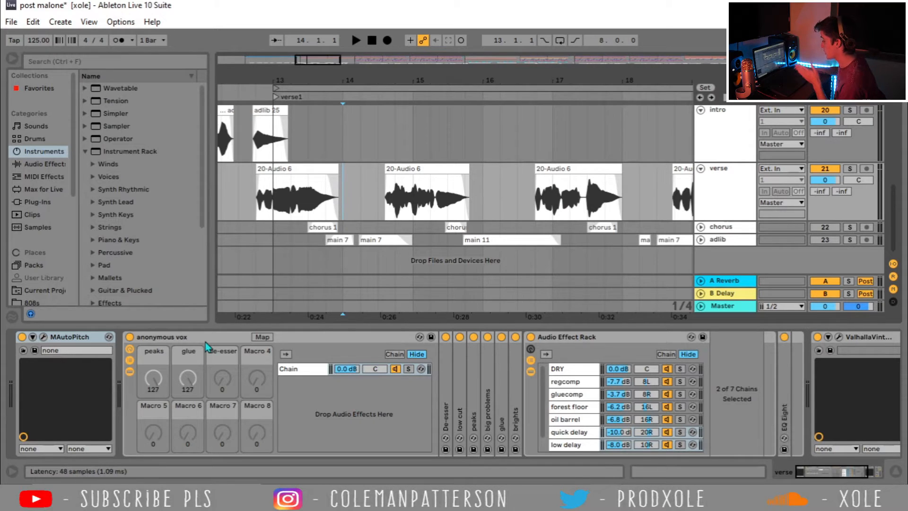
left_click_drag(815, 471, 781, 474)
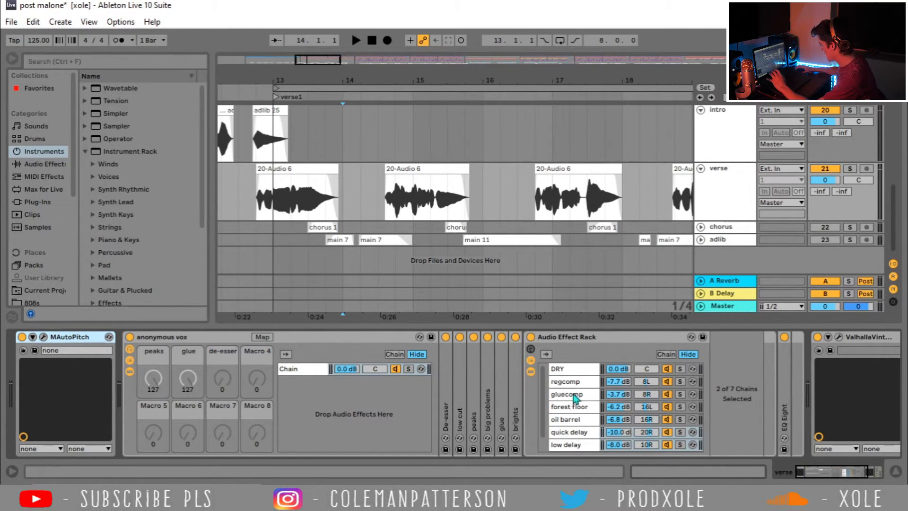
Examine the DRY, regcomp, gluecomp, forest floor, oil barrel, quick delay and low delay chains in the verse's Audio Effect Rack
left_click(576, 370)
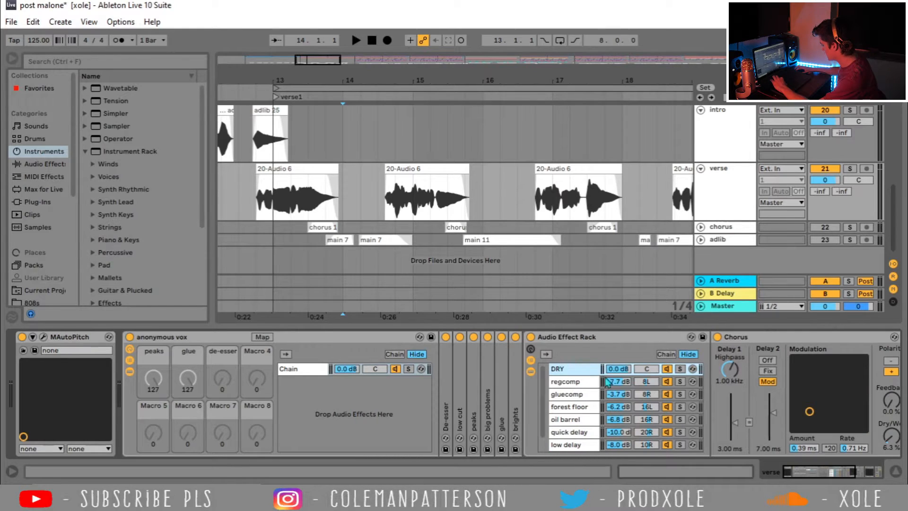
left_click(573, 382)
left_click(572, 395)
left_click(572, 408)
left_click(572, 420)
scroll(572, 423, "down", 1)
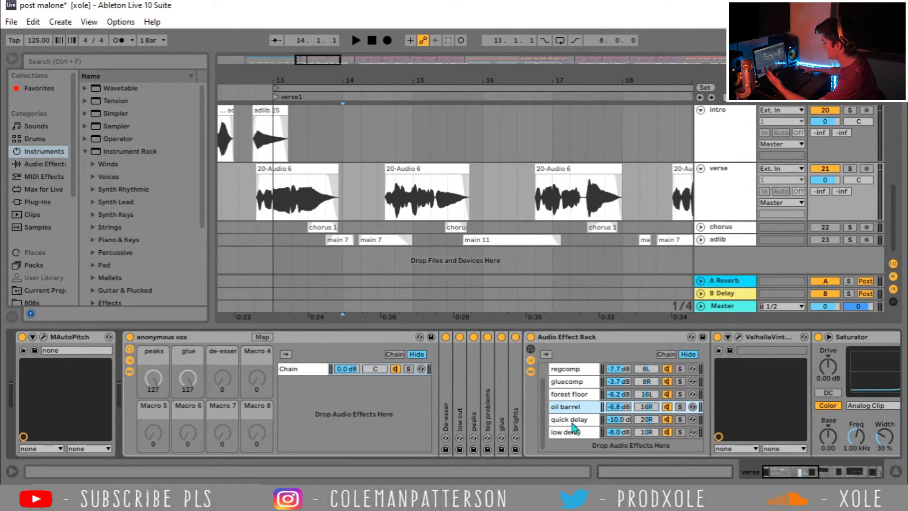
left_click(567, 420)
left_click(561, 434)
left_click(565, 421)
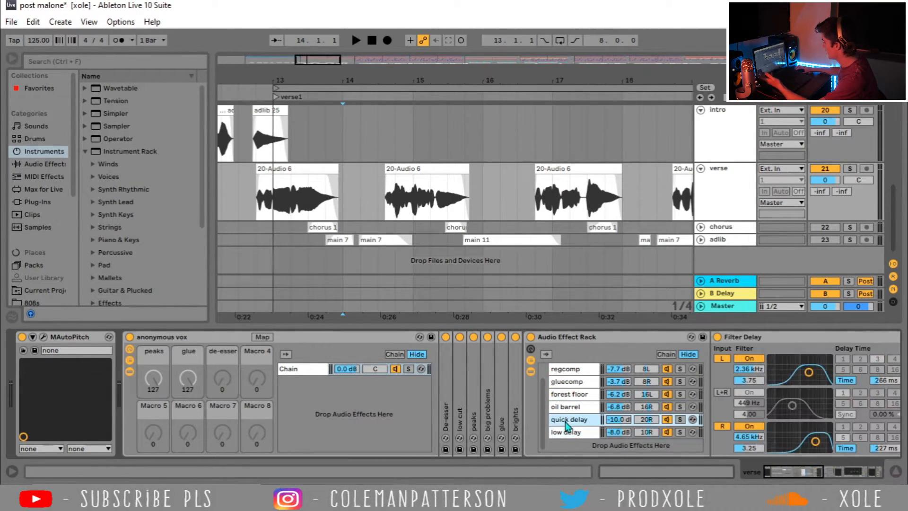
Solo the quick delay, low delay and DRY chains and play the verse vocal from its first verse1 clip, then stop playback
left_click(527, 419)
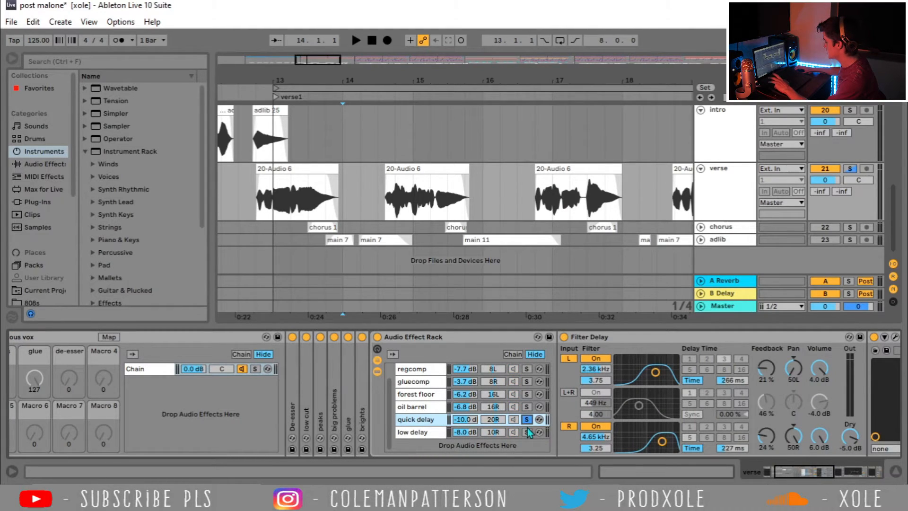
left_click(527, 431, "ctrl")
scroll(517, 372, "up", 1)
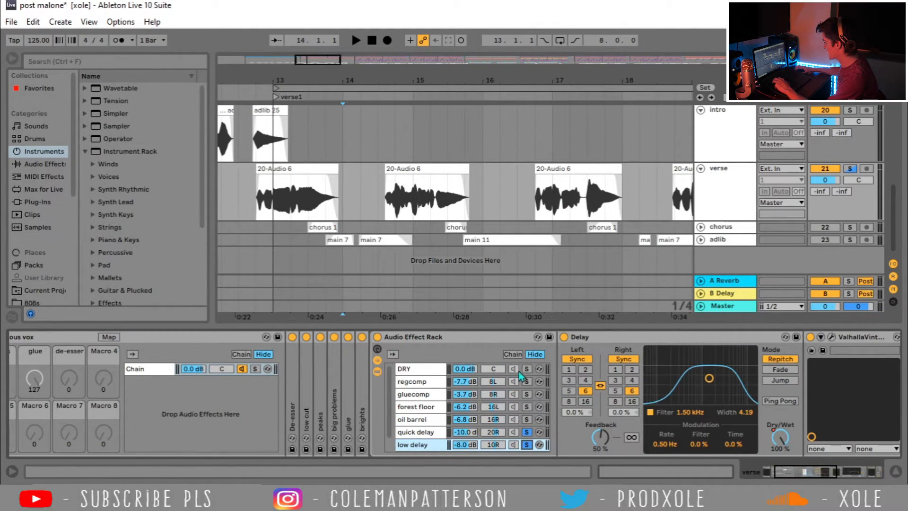
left_click(526, 368, "ctrl")
scroll(445, 412, "down", 1)
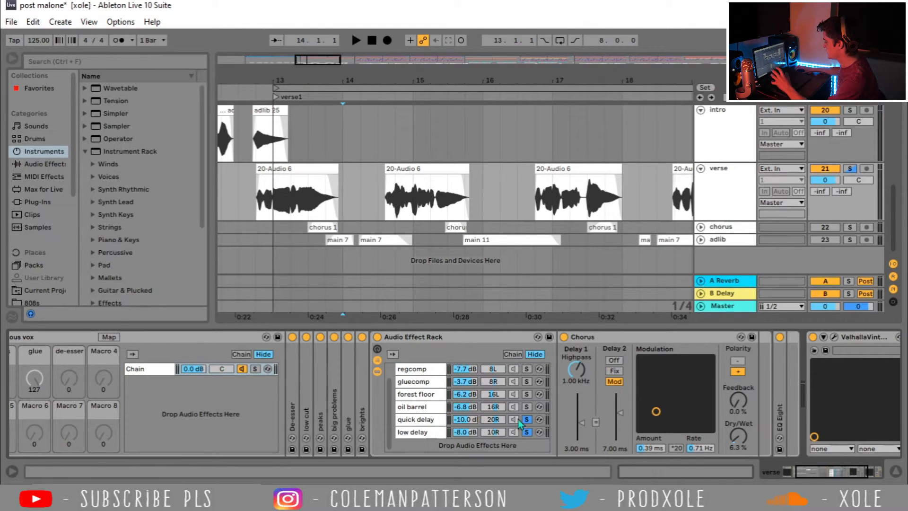
left_click(267, 170)
key("space")
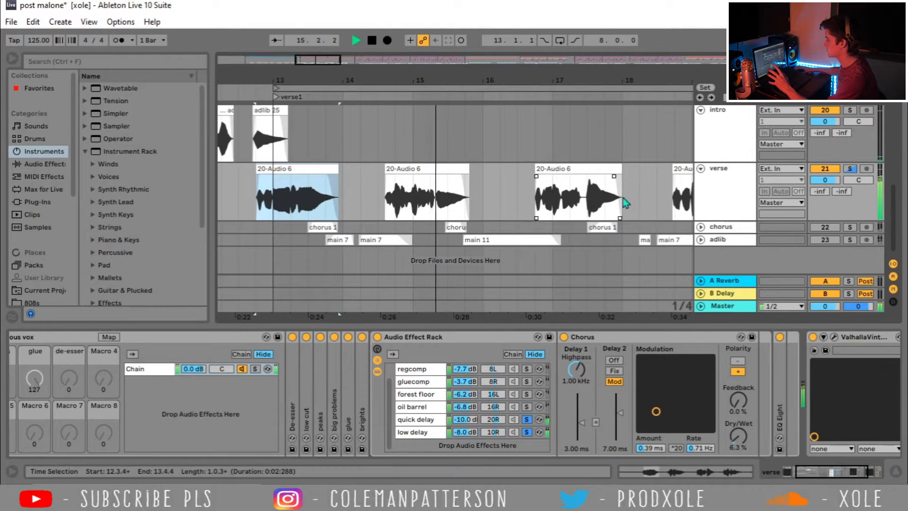
key("space")
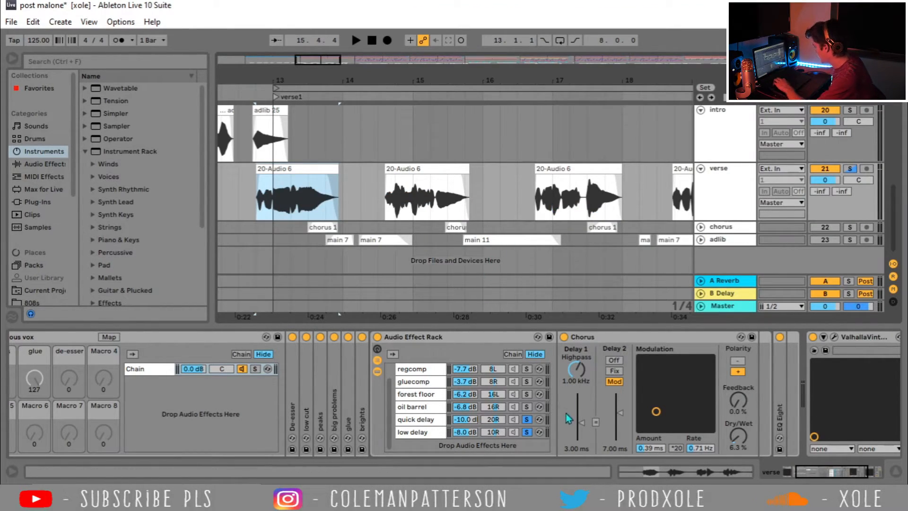
Add the oil barrel and forest floor chains to the soloed ones and audition the first verse clip, then stop playback
left_click(528, 408)
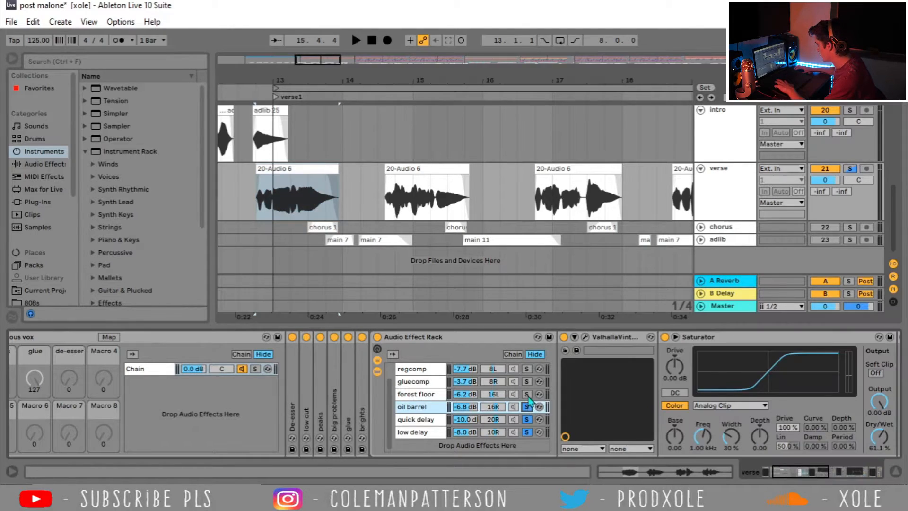
left_click(528, 395)
key("space")
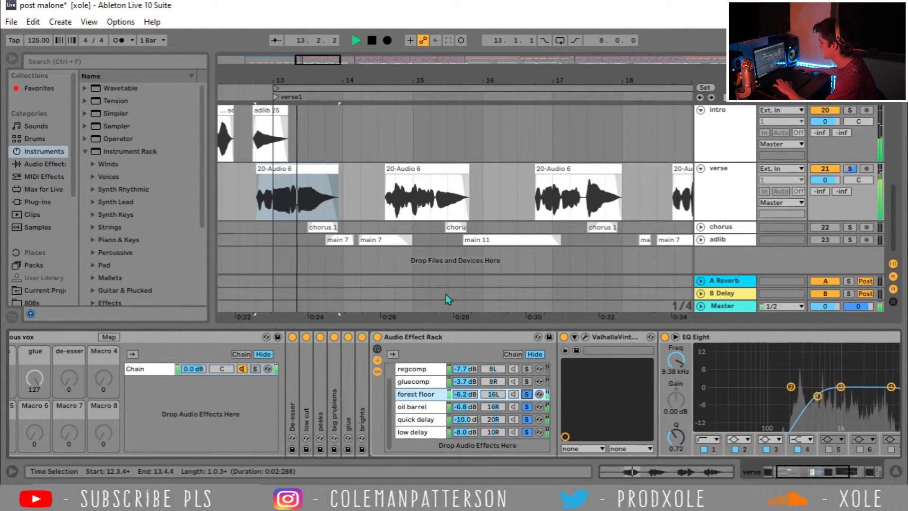
left_click(850, 169)
key("space")
Solo gluecomp and regcomp as well, then clear all chain solos and audition the verse vocal through the whole rack
left_click(527, 382)
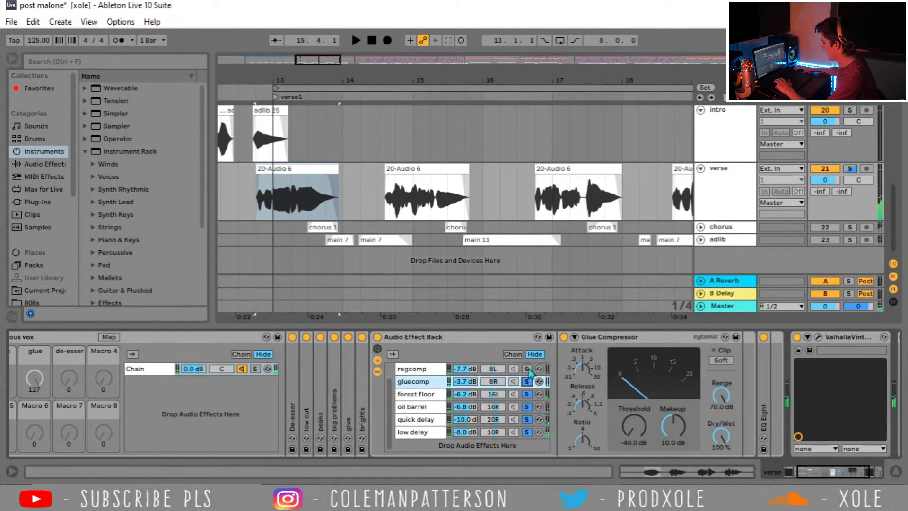
left_click(527, 369)
scroll(525, 374, "up", 1)
left_click(527, 370)
key("space")
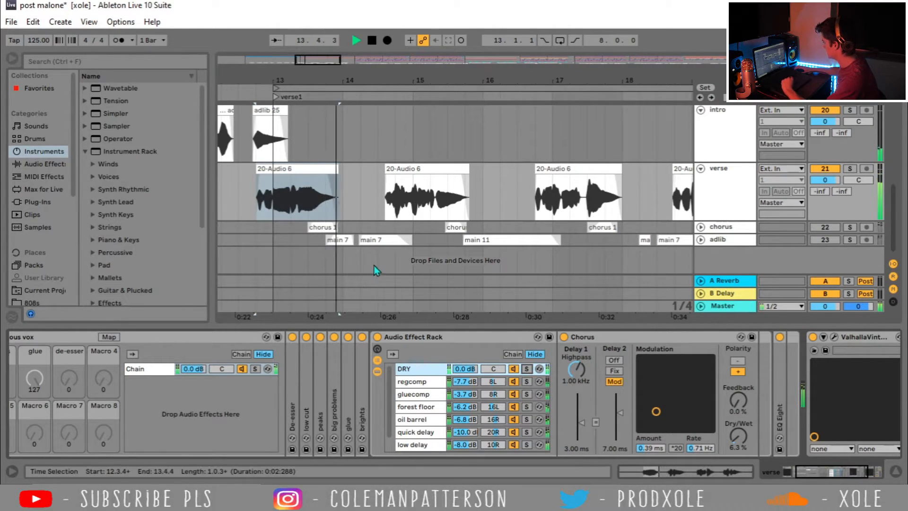
left_click(378, 204)
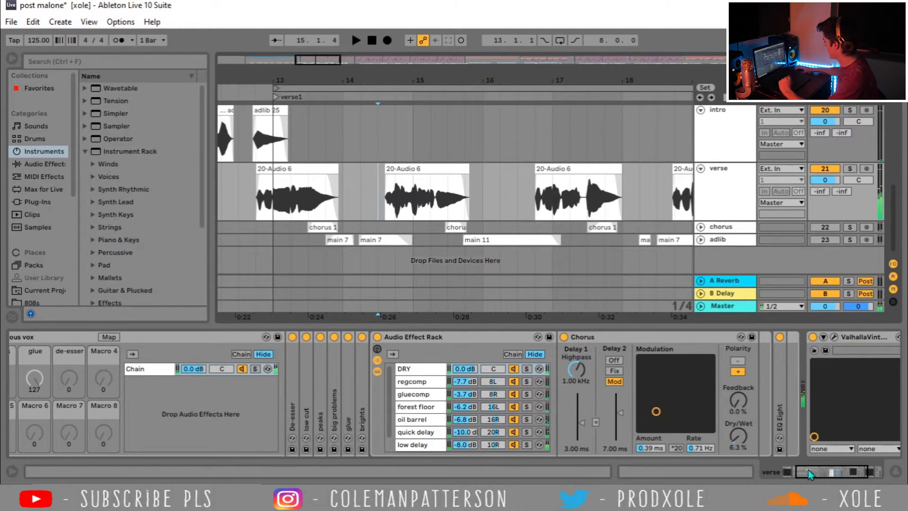
Open the verse track's ValhallaVintageVerb window to review its mix, decay and predelay settings, then close it
left_click_drag(807, 470, 858, 469)
left_click(692, 340)
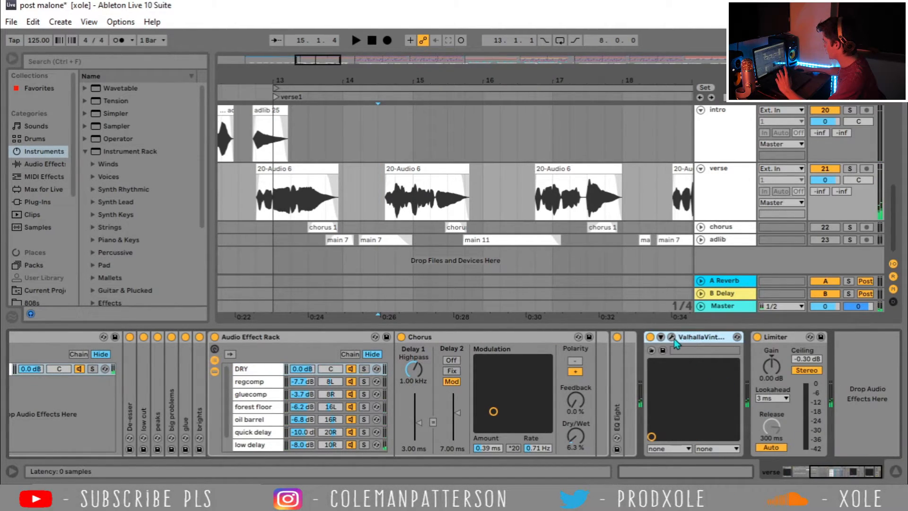
left_click(672, 337)
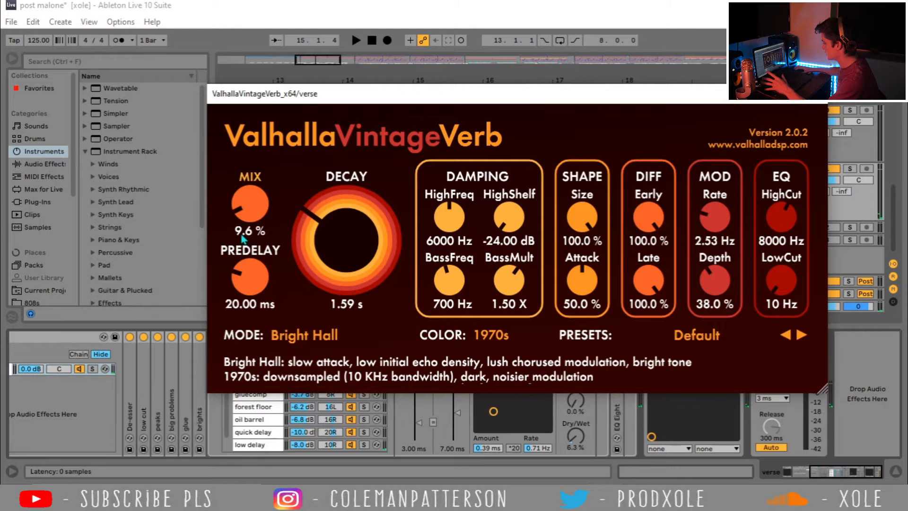
left_click(822, 98)
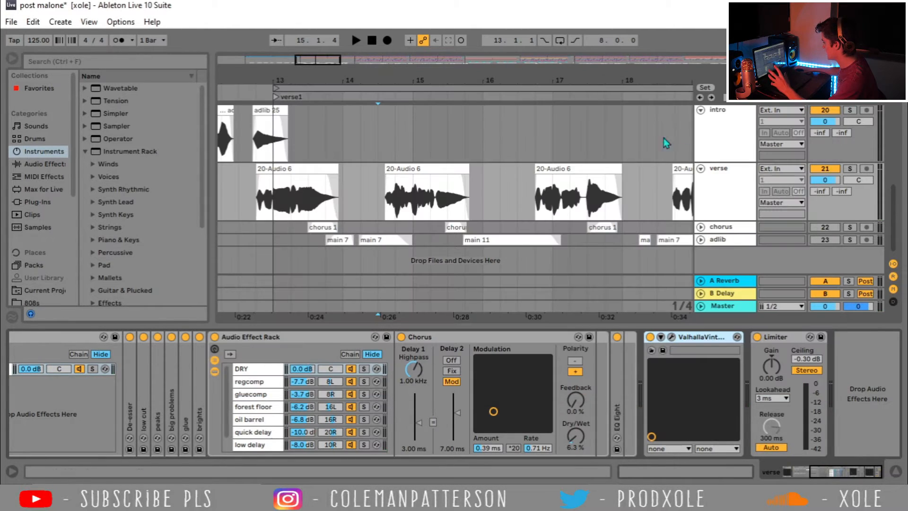
Bypass ValhallaVintageVerb and the anonymous vox rack, solo the verse track and play it from the first verse clip, then stop playback
left_click(427, 169)
left_click(650, 337)
left_click_drag(832, 469, 801, 470)
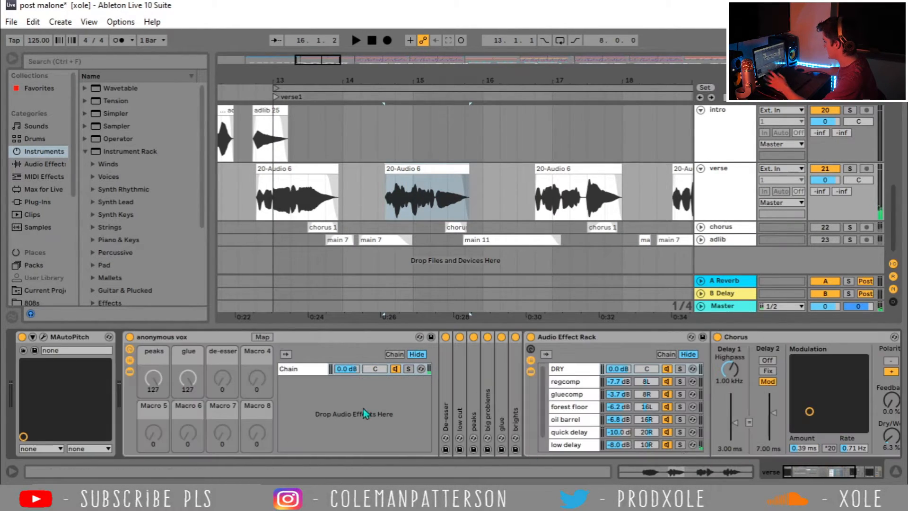
left_click(129, 337)
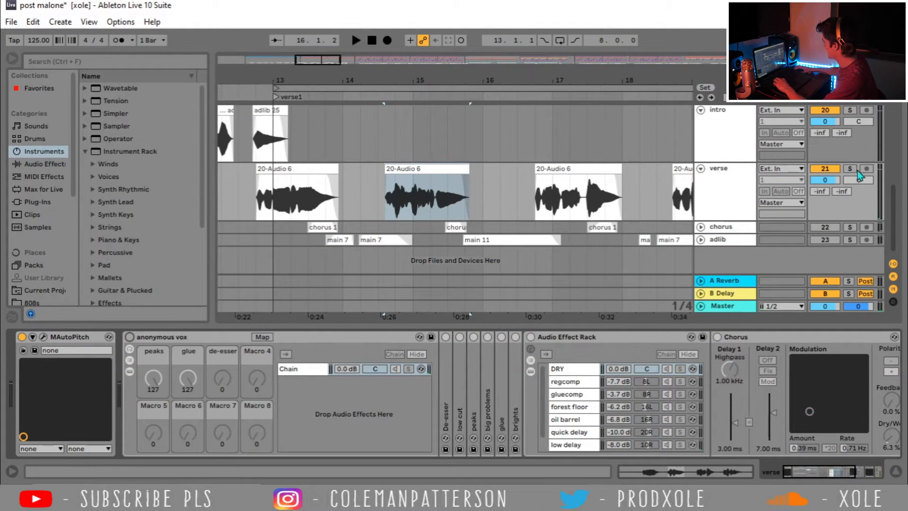
left_click(853, 170)
left_click(284, 169)
key("space")
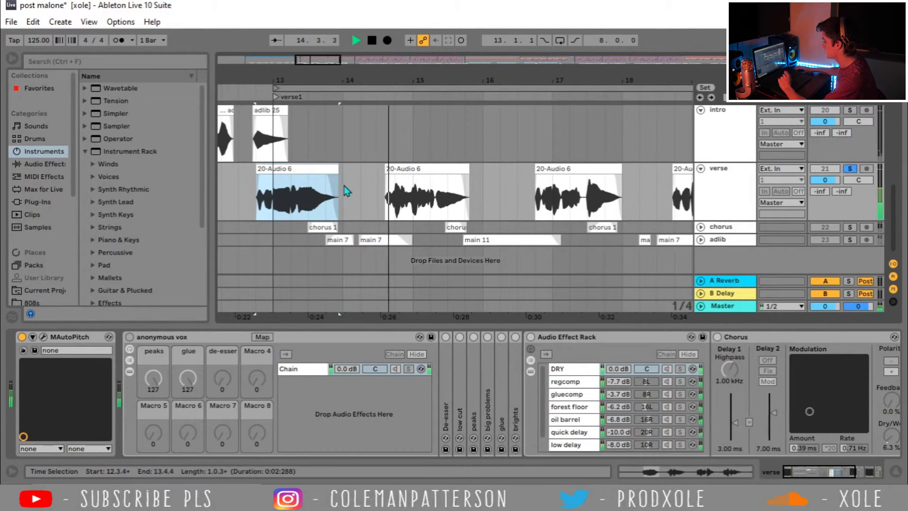
key("space")
Re-enable the anonymous vox rack and ValhallaVintageVerb and play the soloed verse vocal from its first clip, then stop playback
left_click(145, 337)
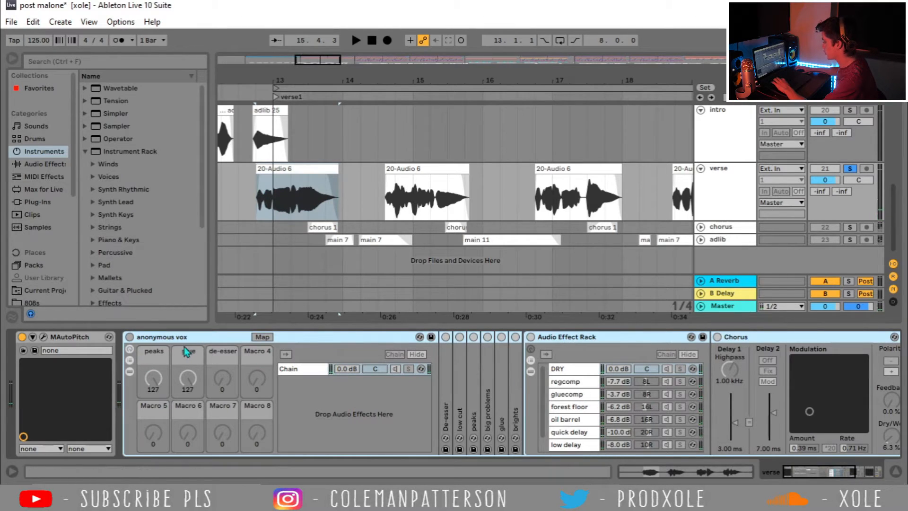
left_click(129, 337)
left_click_drag(806, 472, 835, 471)
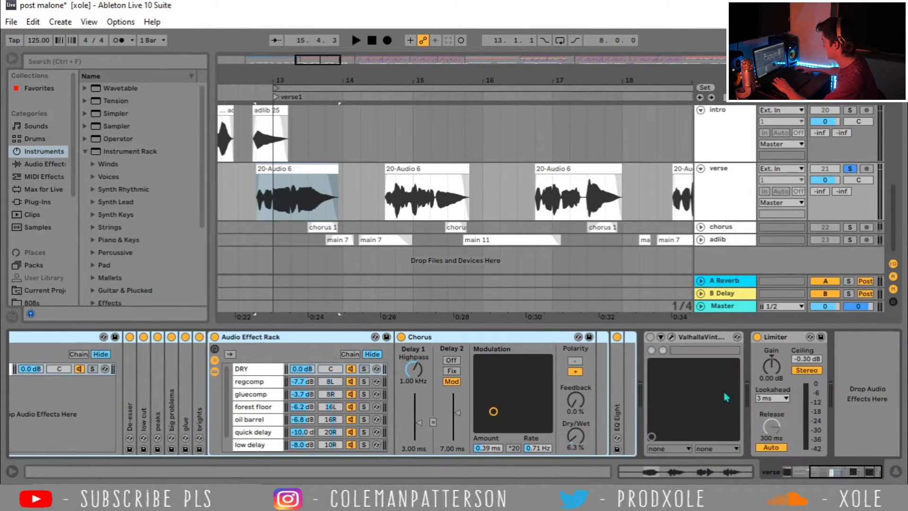
left_click(650, 337)
left_click(302, 169)
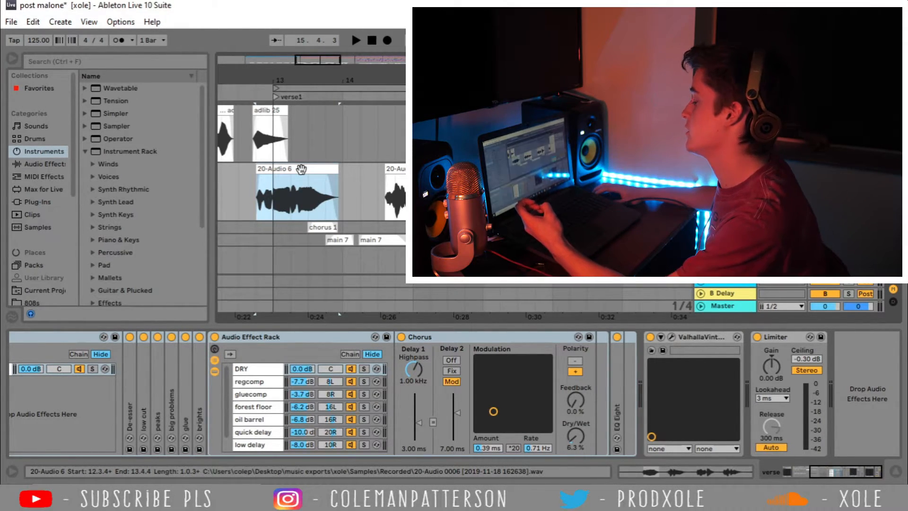
key("space")
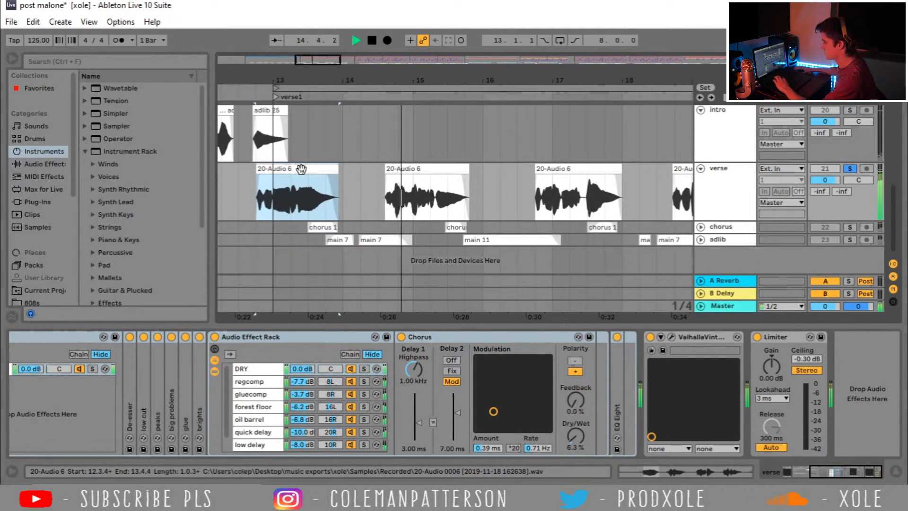
key("space")
left_click(343, 196)
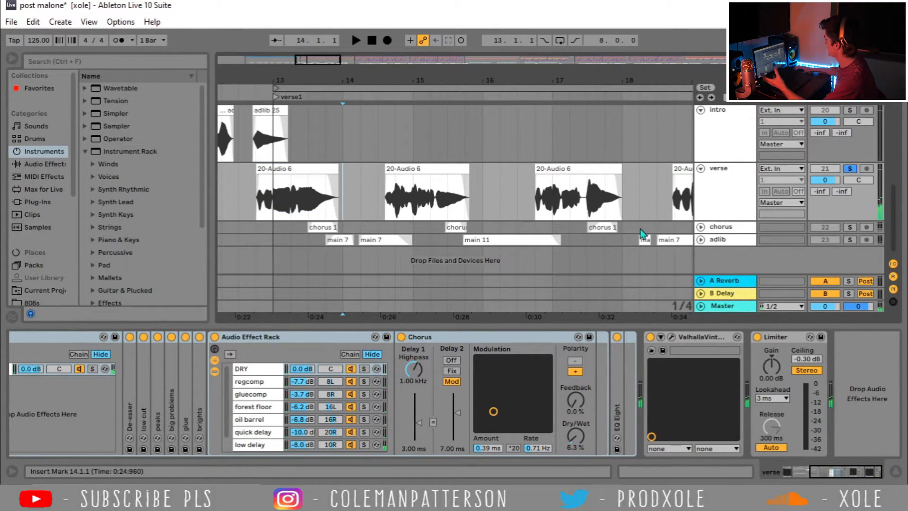
Expand the chorus track, look over its clips from 21.1.1 to 28.1.1 and place the insert mark at 21.1.1
left_click(701, 227)
left_click_drag(490, 81, 268, 52)
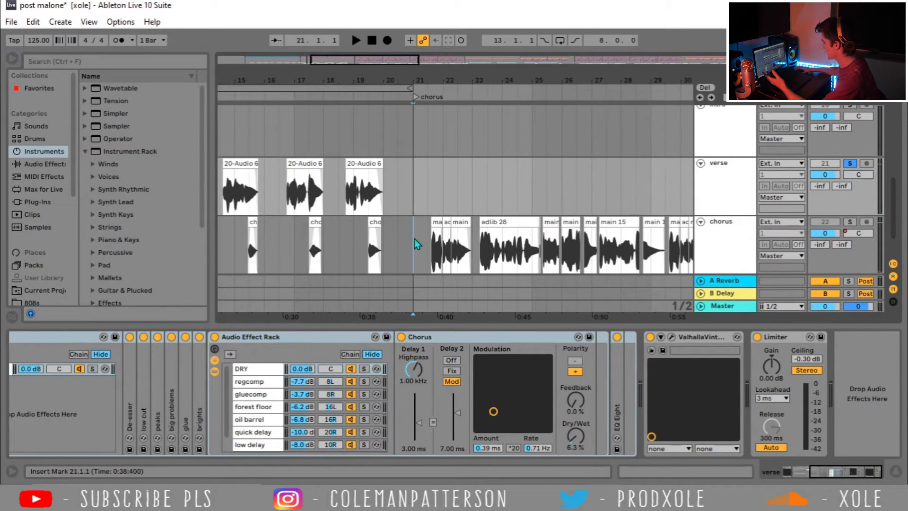
left_click_drag(415, 239, 622, 246)
left_click_drag(548, 83, 640, 78)
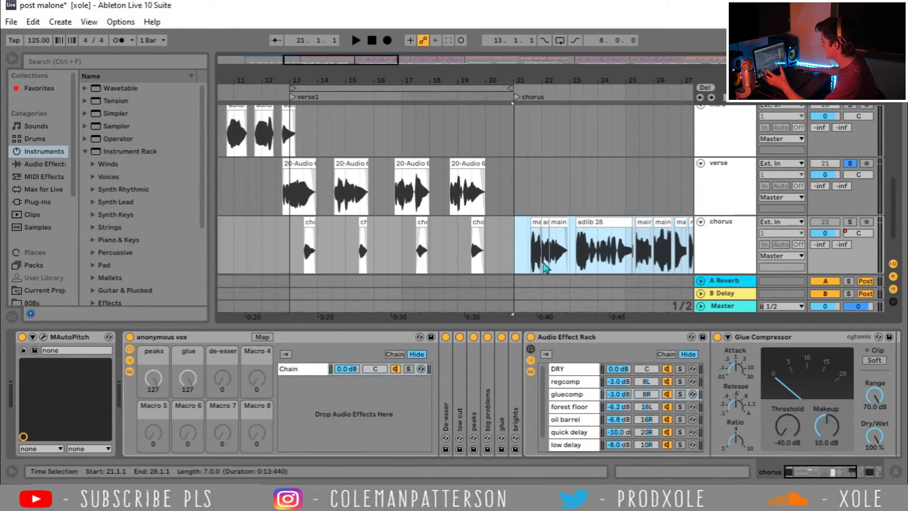
left_click(518, 256)
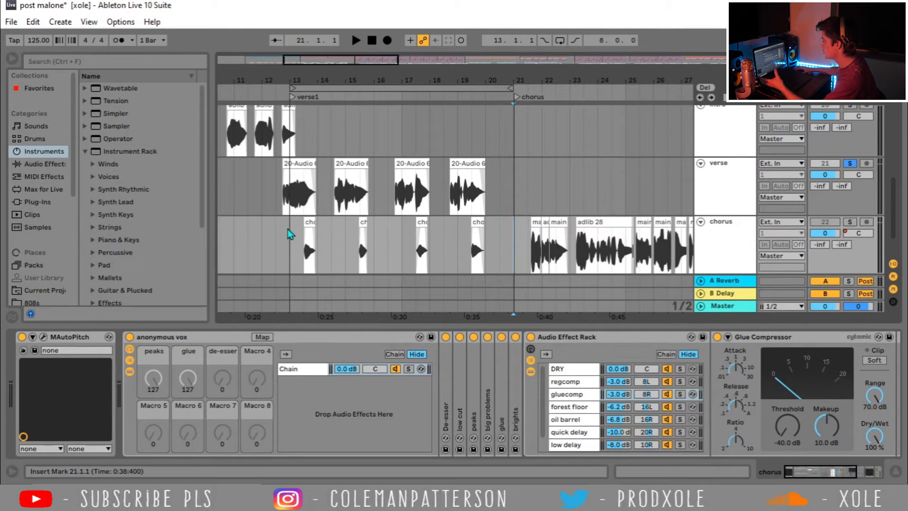
Solo the chorus track, display its Track Panning automation and check the panning at the first two chorus clips in verse1
left_click_drag(294, 80, 293, 109)
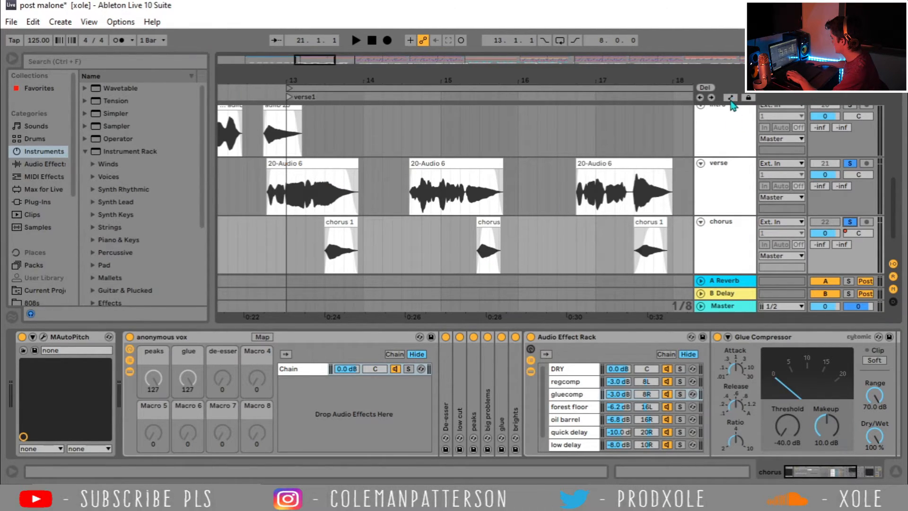
left_click(731, 98)
left_click(858, 234)
key("minus")
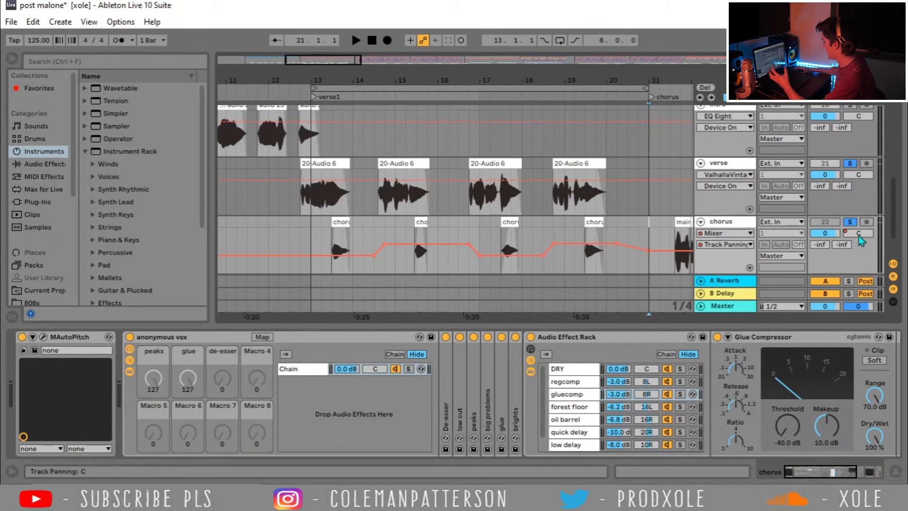
left_click(341, 222)
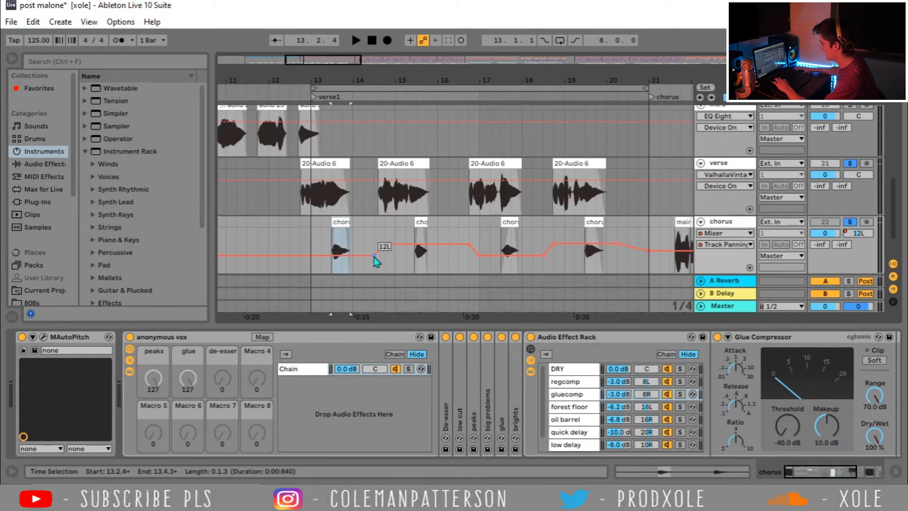
left_click(421, 245)
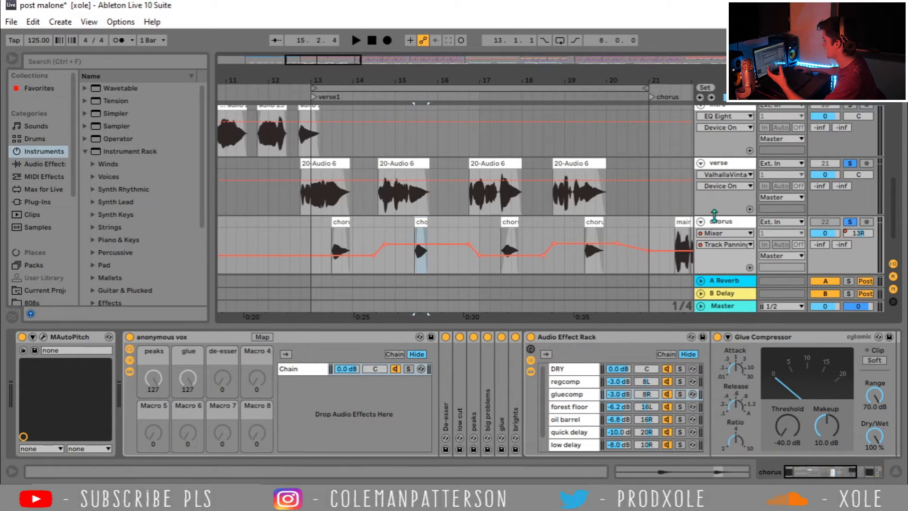
Place the insert mark at 12.4.1 and play the soloed verse and chorus tracks together through verse1, then stop playback
left_click(321, 225)
key("plus")
key("plus")
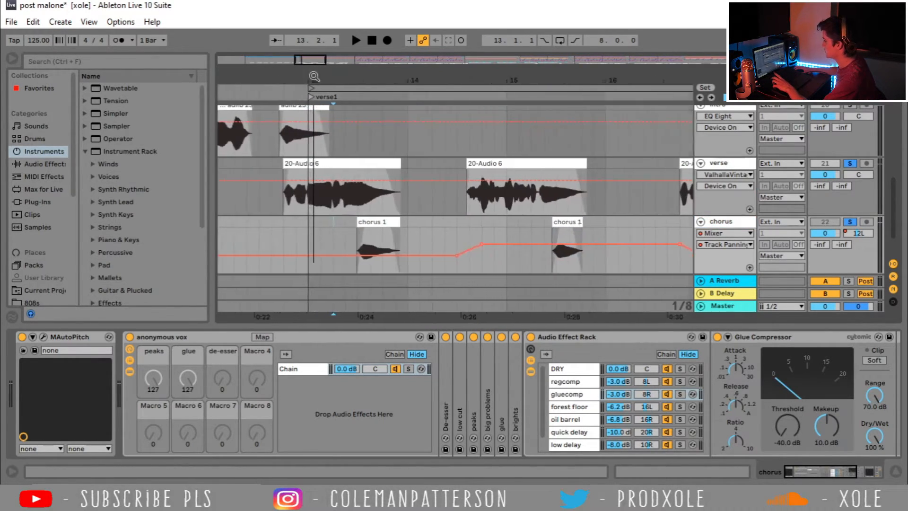
left_click(326, 164)
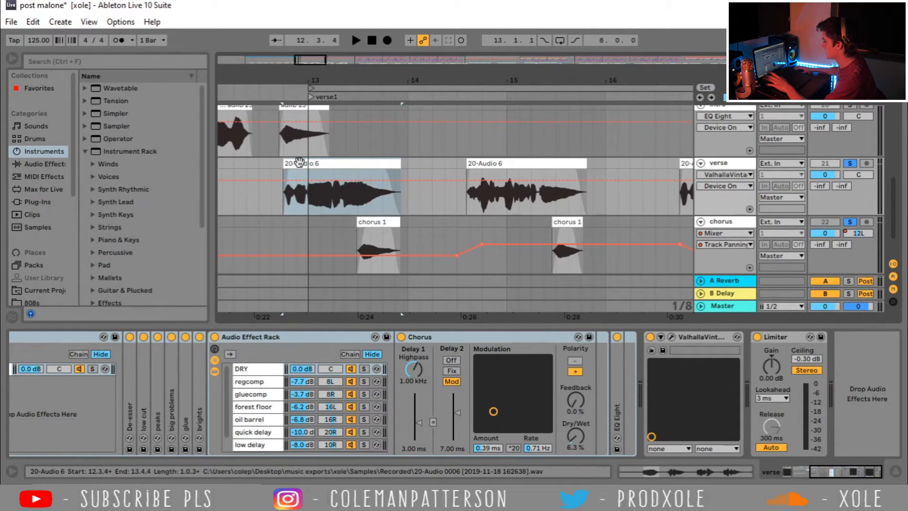
left_click(286, 227)
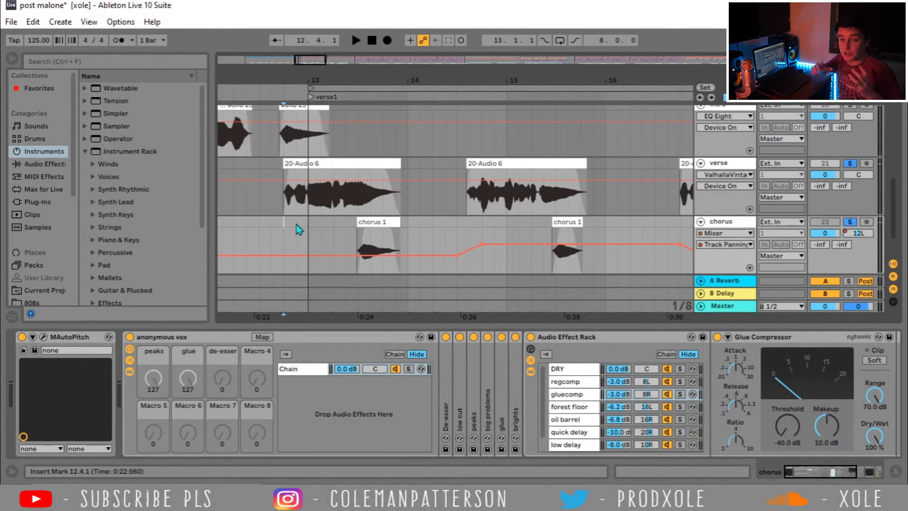
key("space")
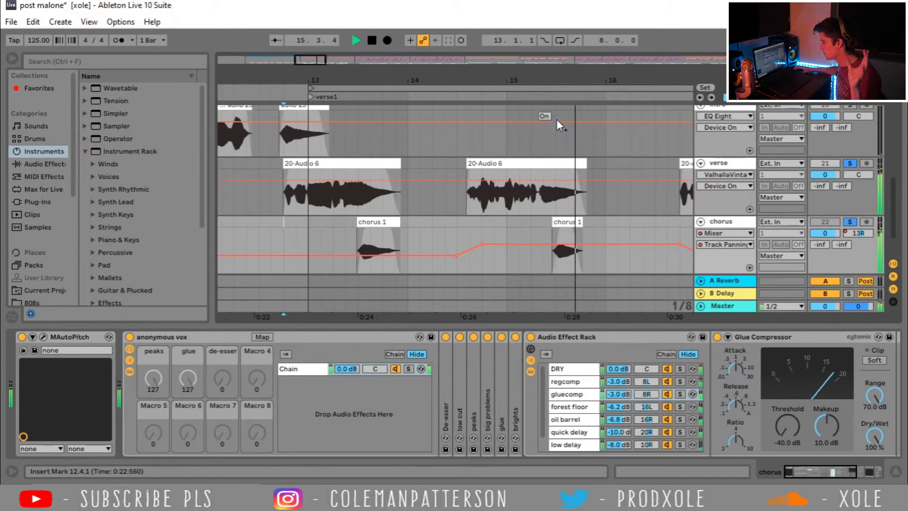
left_click_drag(564, 82, 442, 81)
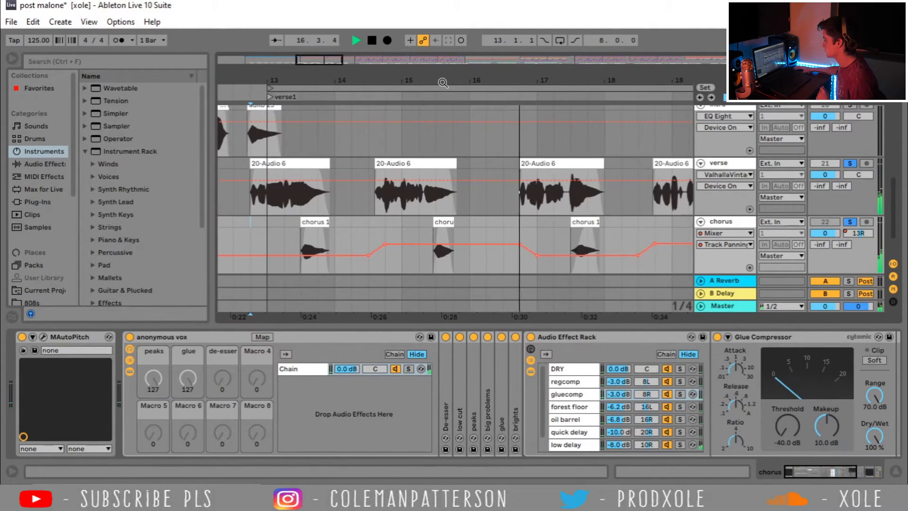
left_click_drag(549, 77, 473, 78)
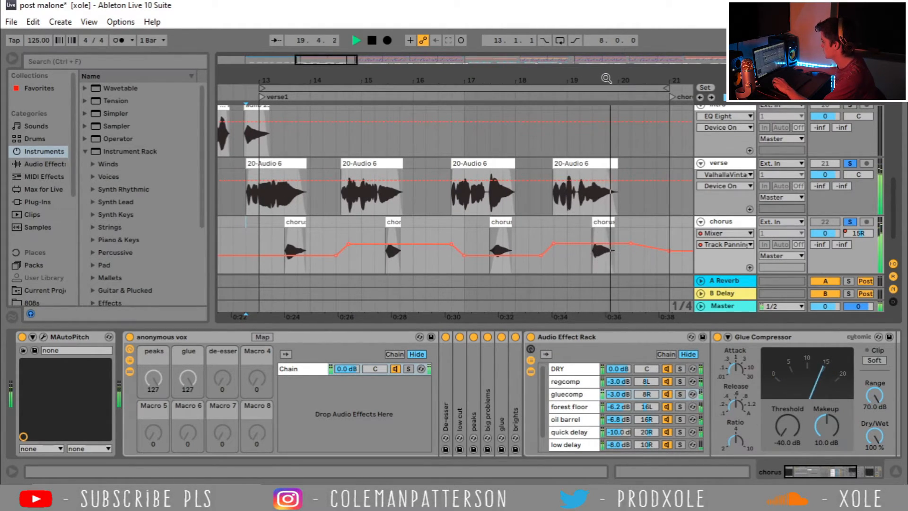
key("space")
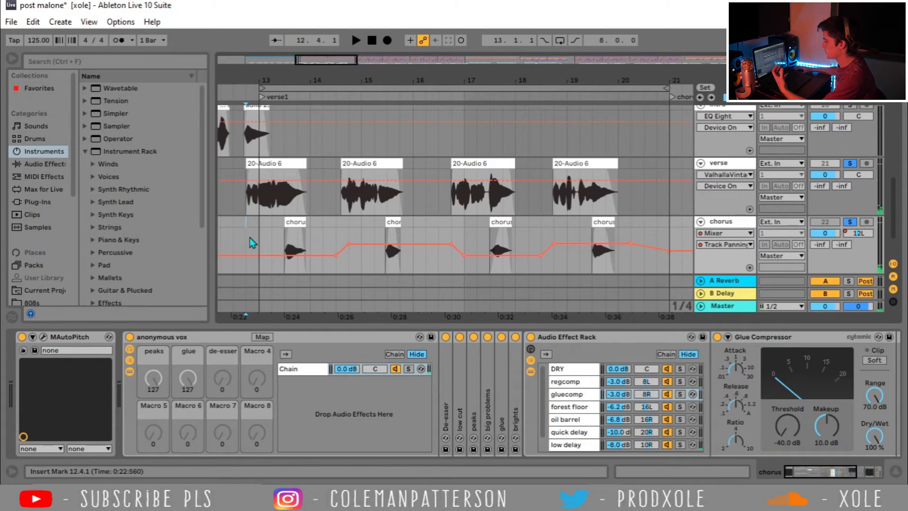
Expand the adlib track and display the end of its device chain, from Chorus to EQ Eight and Limiter
scroll(391, 181, "down", 2)
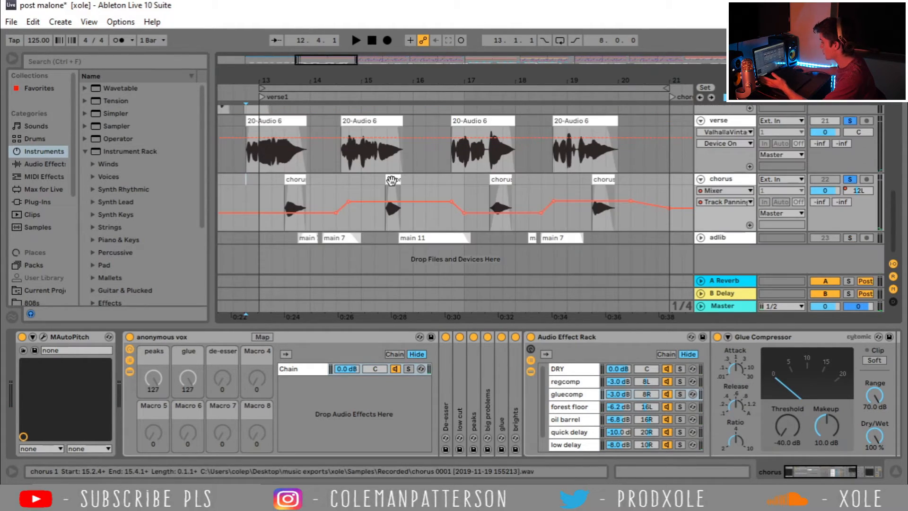
left_click(700, 238)
scroll(716, 240, "down", 2)
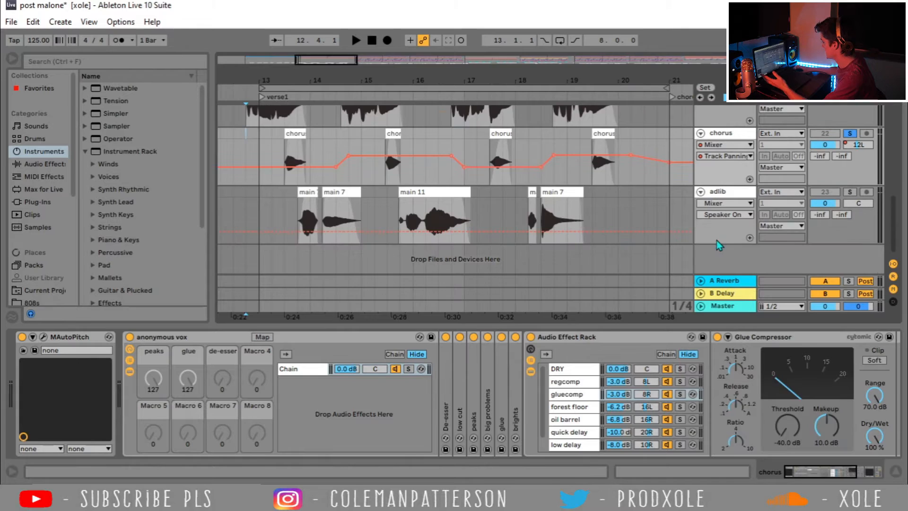
left_click(722, 195)
left_click_drag(803, 472, 906, 475)
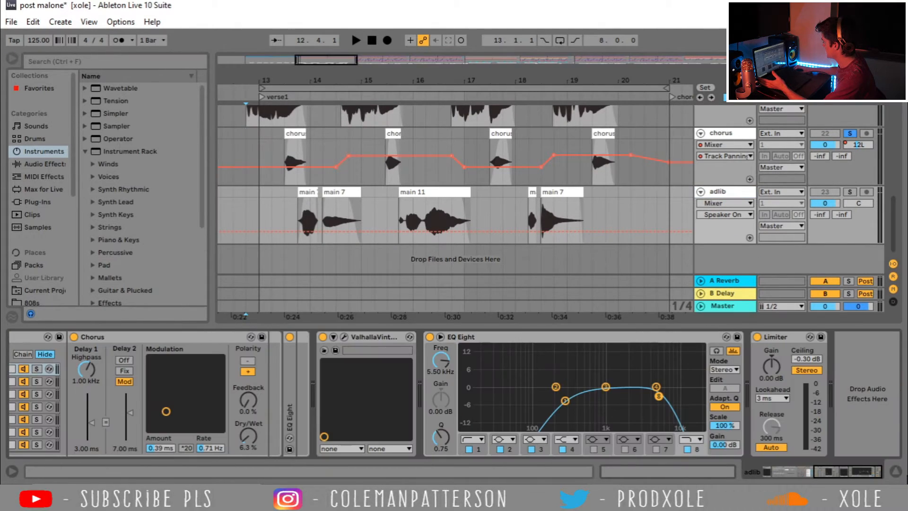
Solo only the adlib track and play it from 13.3.1, then stop playback
scroll(664, 214, "up", 6)
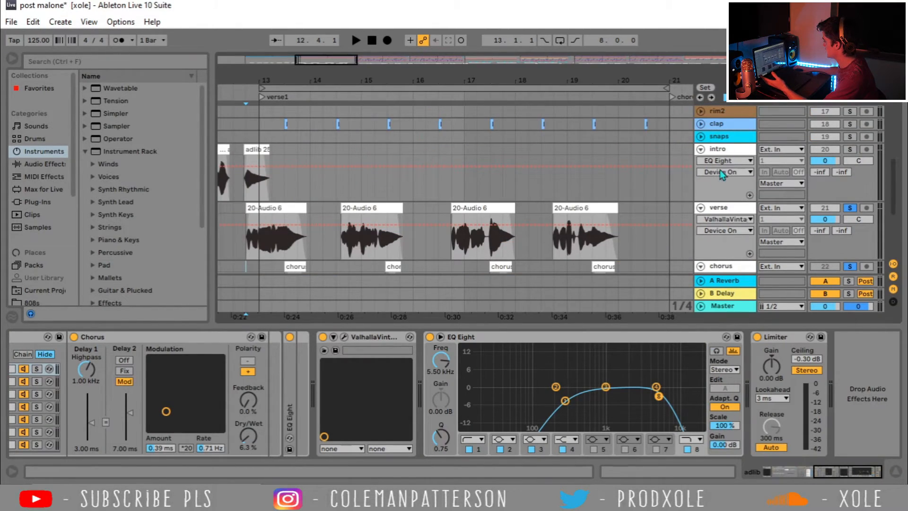
scroll(726, 165, "down", 6)
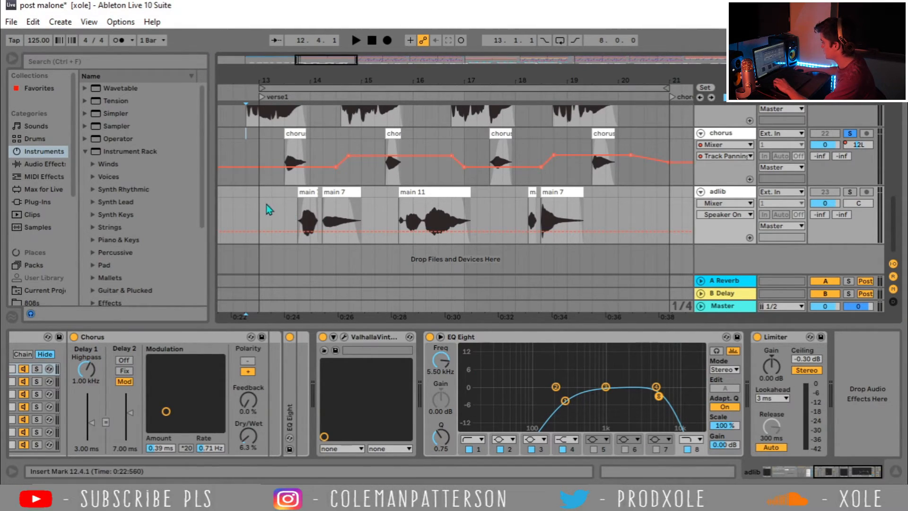
key("space")
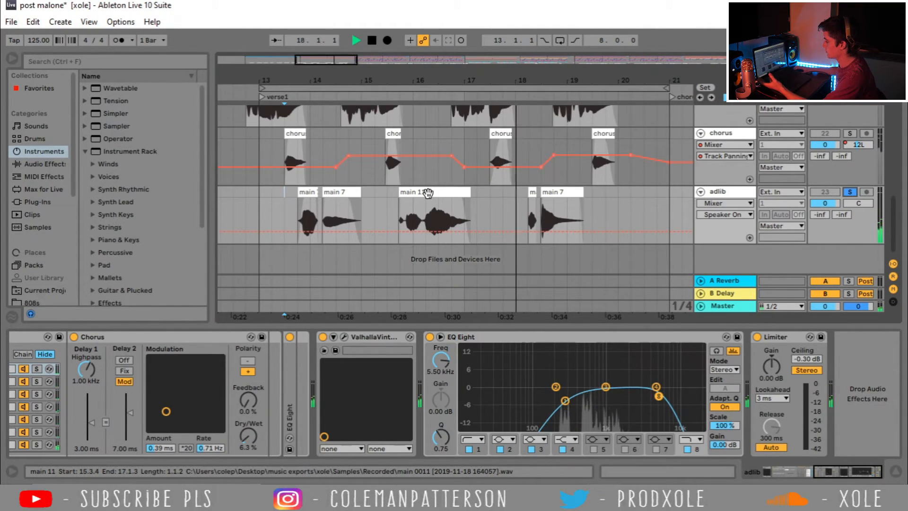
key("space")
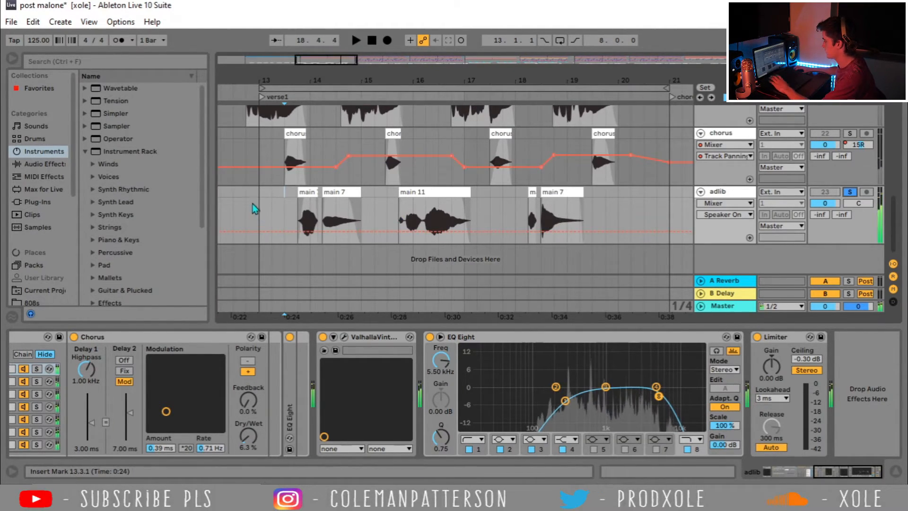
Clear the solo, play the full mix from 12.1.1 through verse1 with the device view hidden, and stop at the chorus
scroll(825, 180, "up", 3)
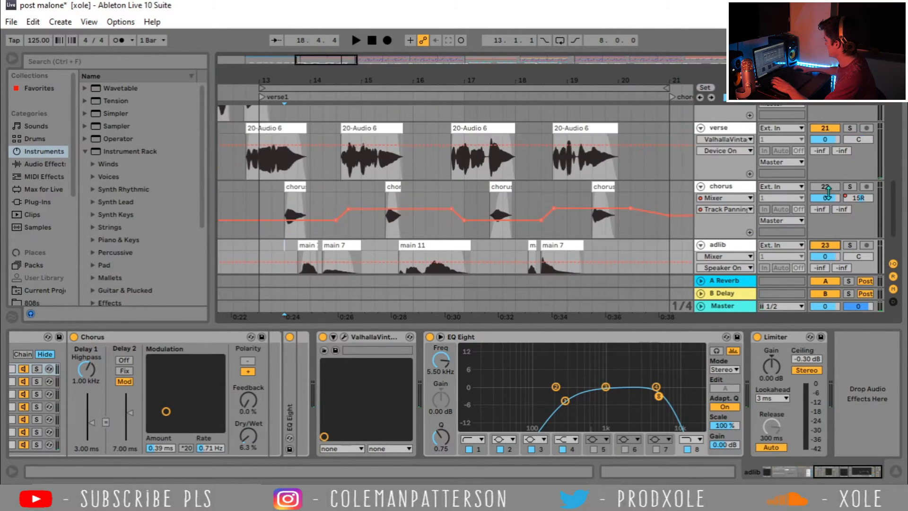
left_click_drag(368, 80, 369, 50)
left_click(312, 156)
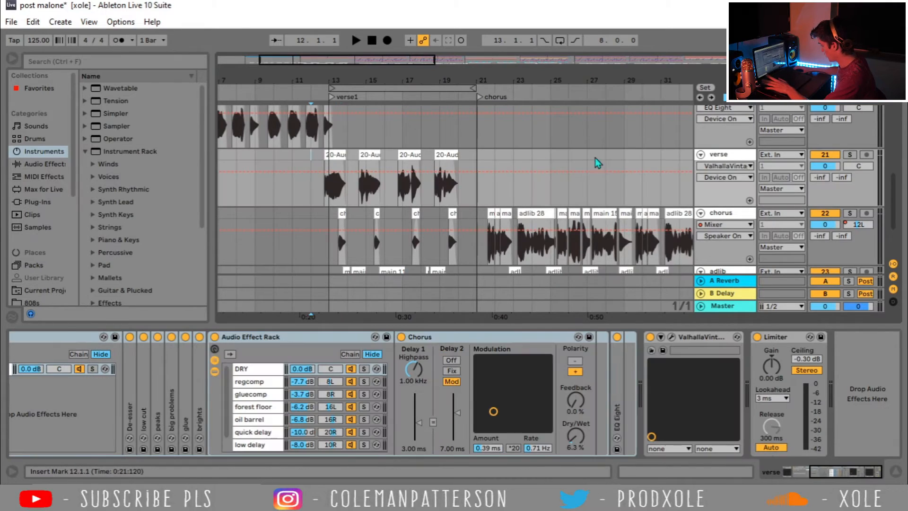
scroll(738, 171, "down", 3)
scroll(439, 220, "up", 1)
key("space")
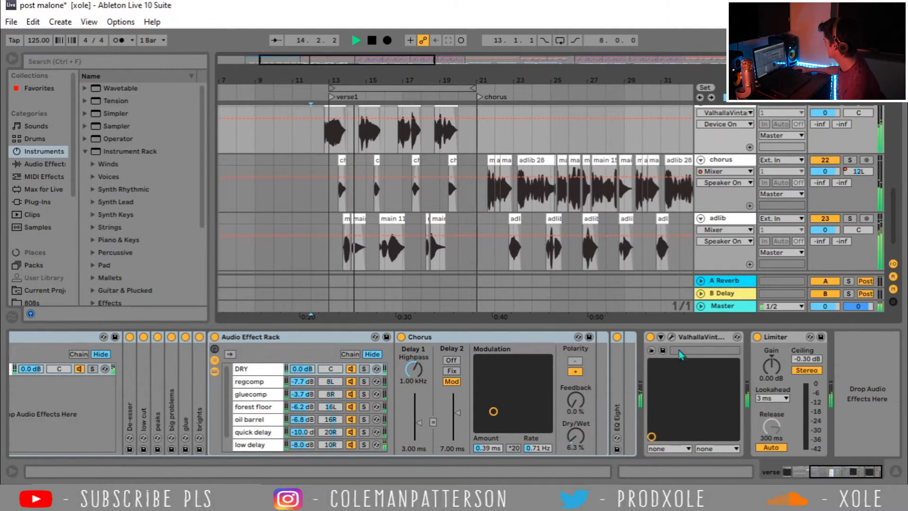
left_click(896, 470)
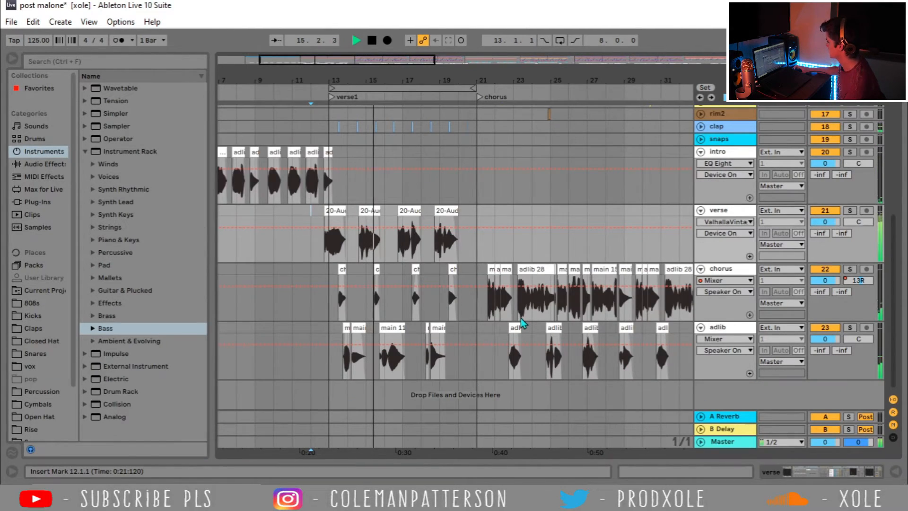
scroll(477, 273, "up", 9)
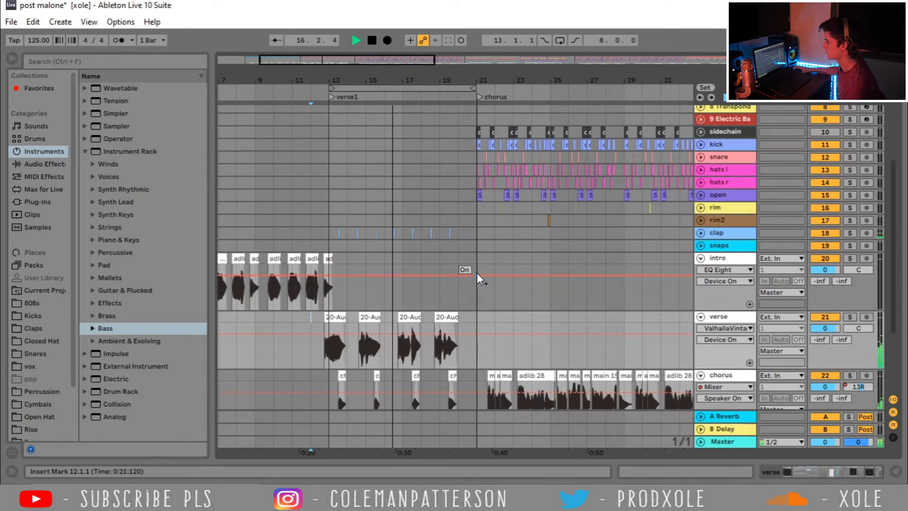
scroll(476, 273, "down", 9)
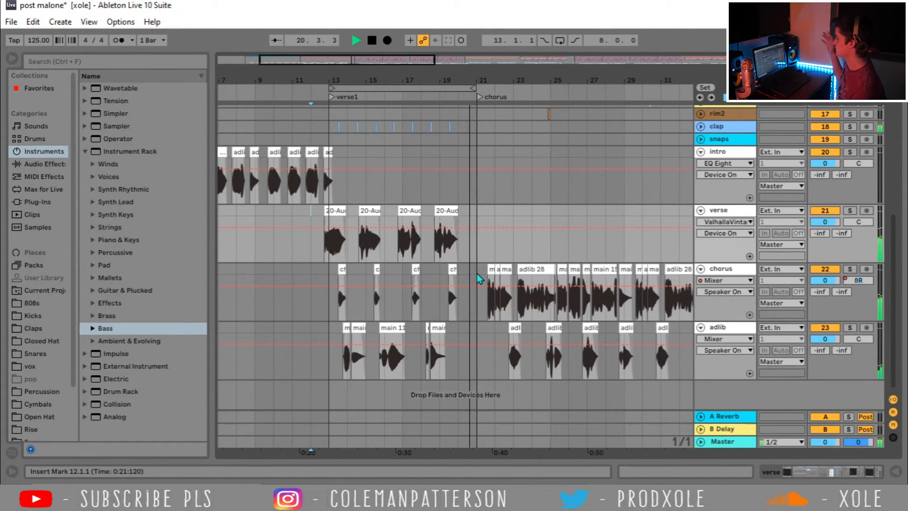
key("space")
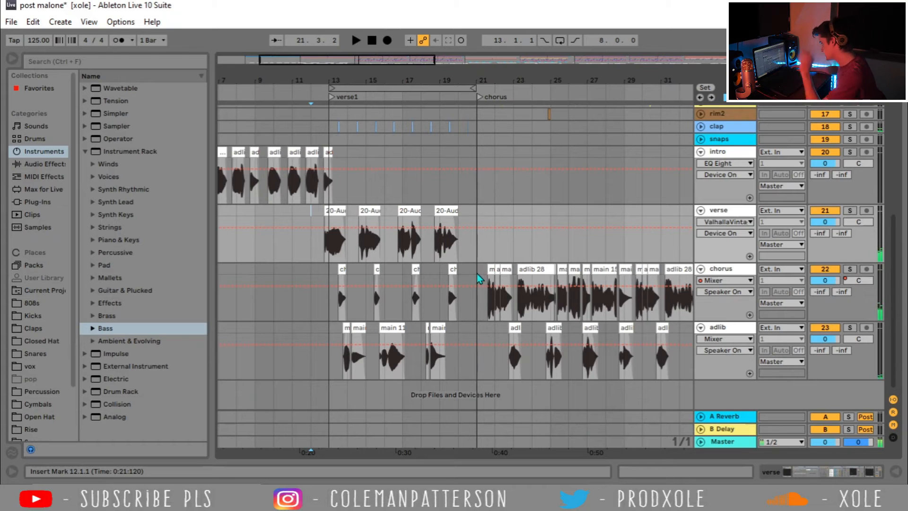
Place the insert mark at 21.1.1, show the chorus track's devices and check the Mix setting in its ValhallaVintageVerb, then close the plug-in
left_click(476, 274)
left_click_drag(517, 80, 481, 80)
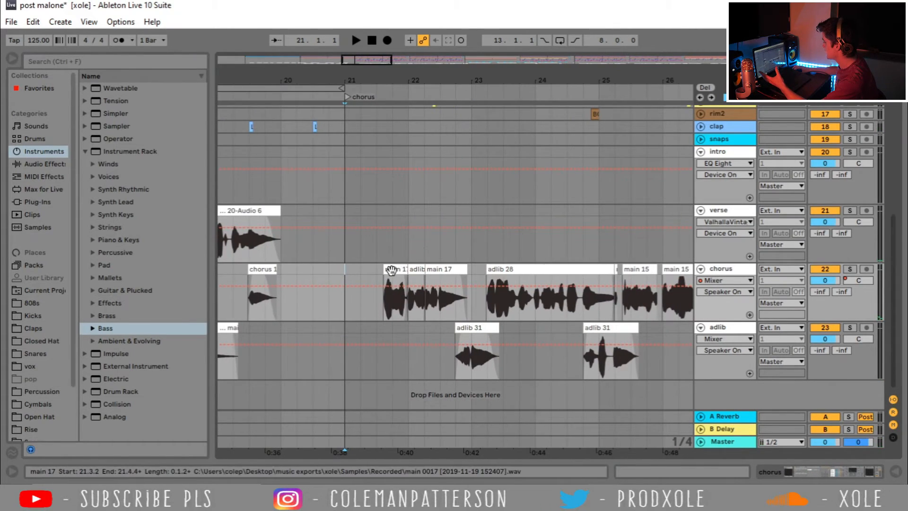
left_click(728, 215)
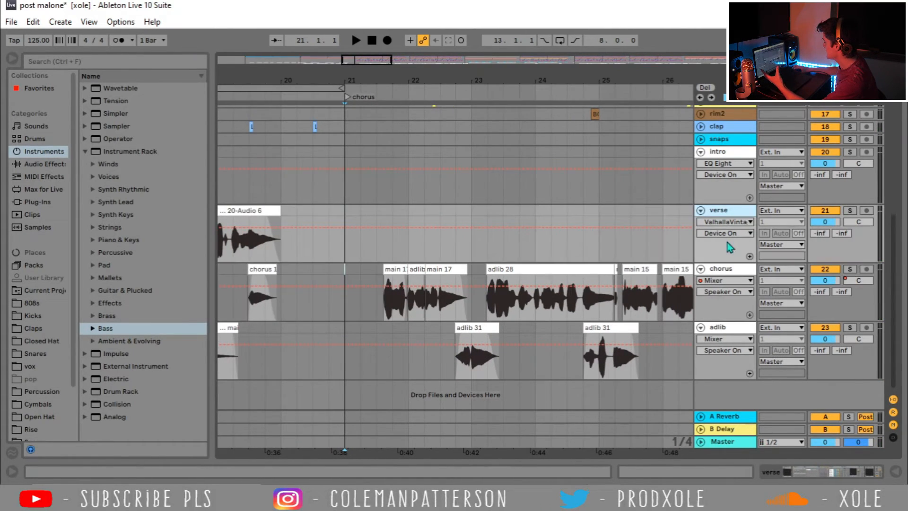
double_click(725, 272)
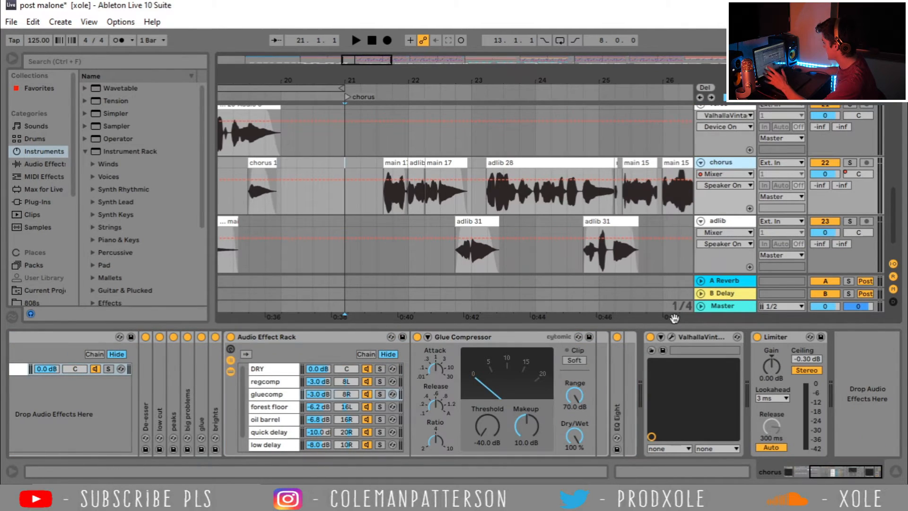
left_click(671, 337)
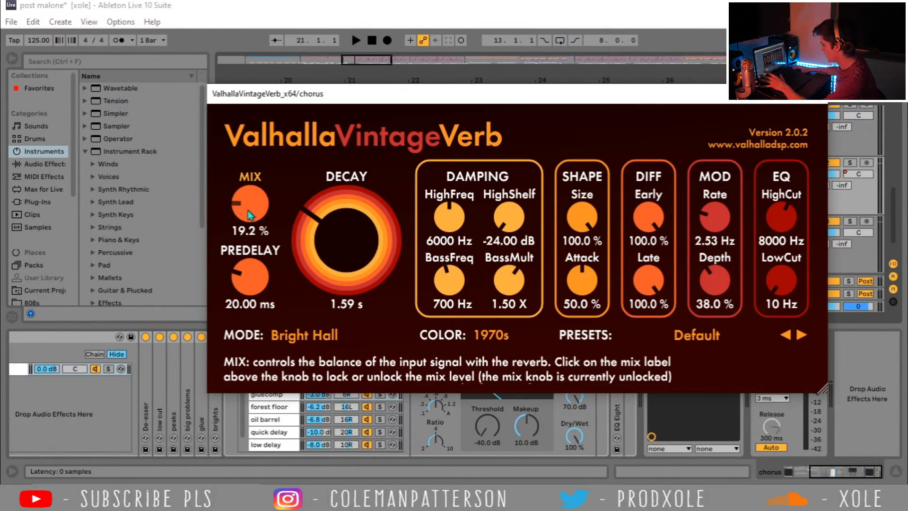
left_click(817, 93)
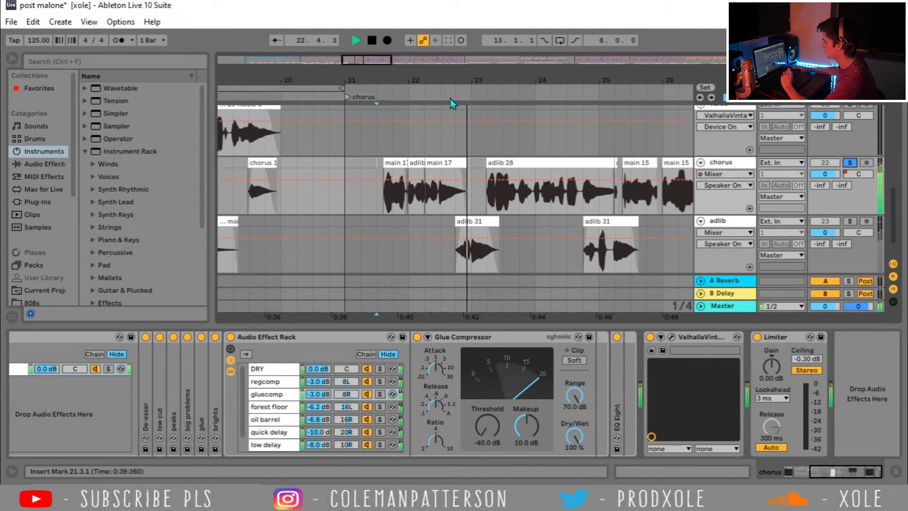
Play the soloed chorus vocal from 21.3.1 and stop, then highlight the chorus clips from 21.3.1 to 26.2.1 and the first adlib 31 clip
key("space")
left_click(348, 97)
left_click_drag(368, 80, 414, 80)
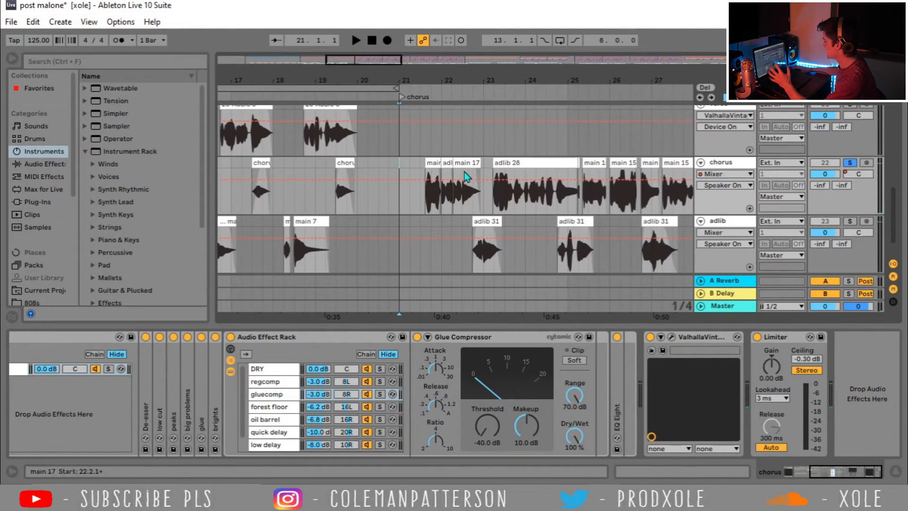
left_click_drag(421, 165, 620, 187)
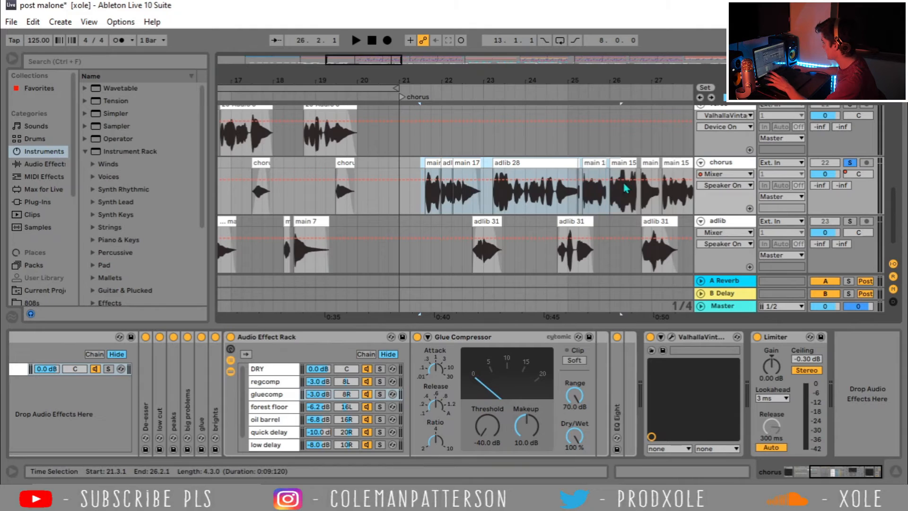
left_click_drag(452, 227, 541, 224)
left_click(479, 221)
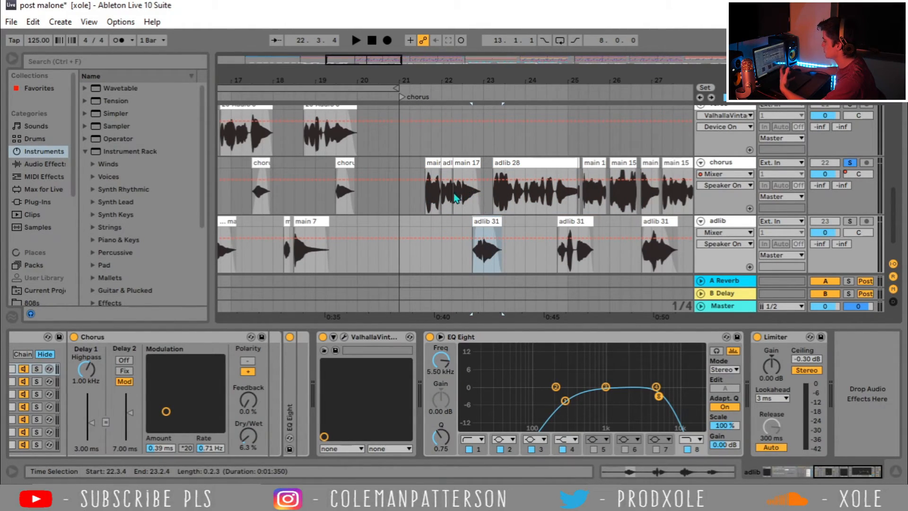
Solo the adlib track together with the chorus track and play both from 21.3.1, following the playhead through the chorus
left_click(420, 193)
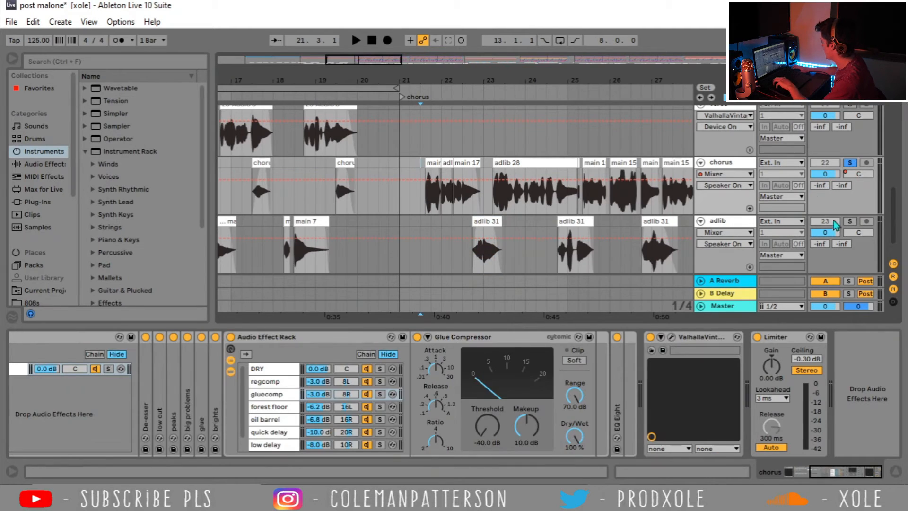
left_click(849, 221)
key("space")
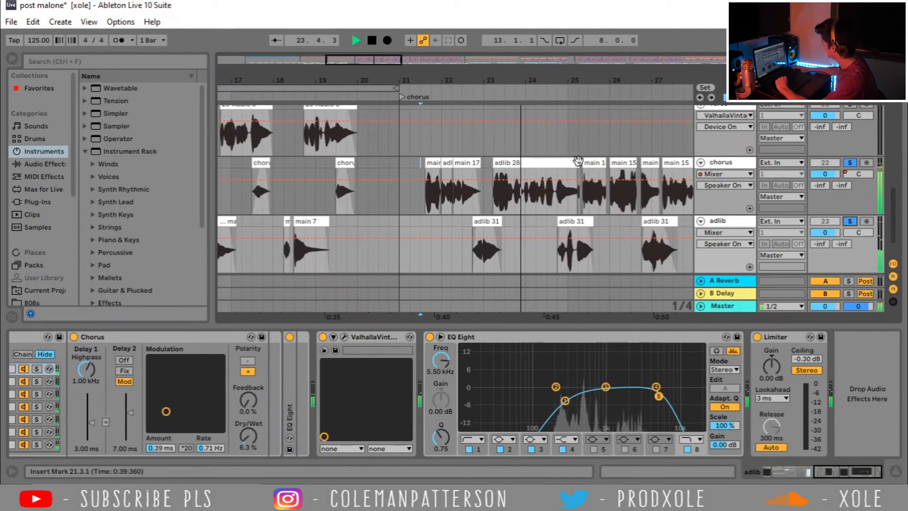
left_click_drag(595, 79, 429, 80)
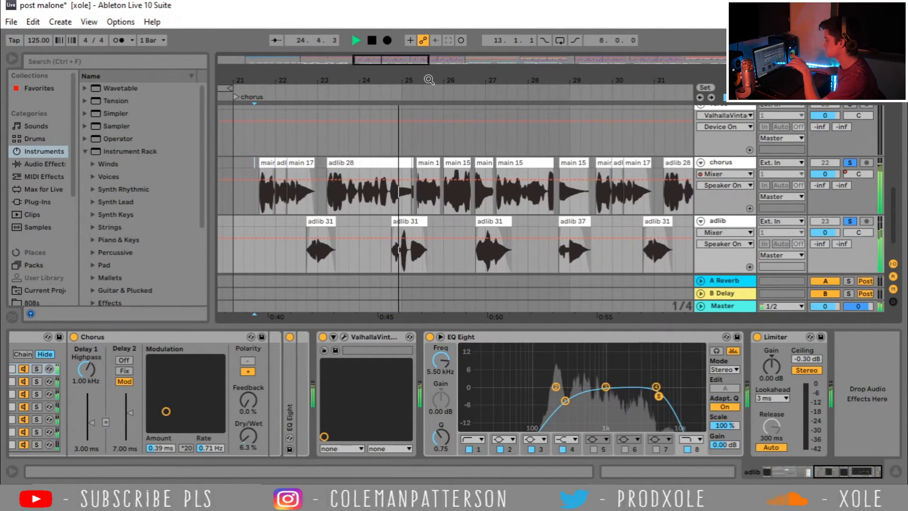
left_click_drag(429, 79, 364, 80)
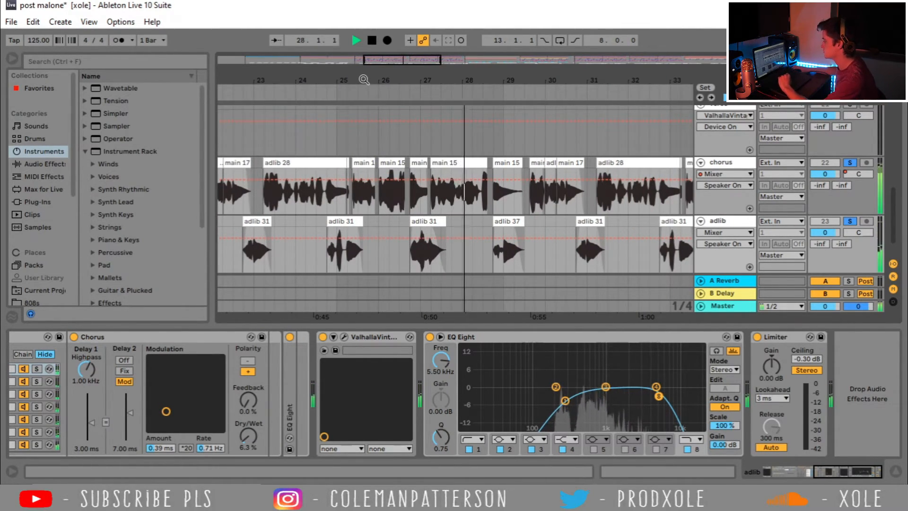
left_click_drag(476, 82, 430, 79)
Clear the chorus and adlib solos, hide the device view, and follow the full mix through the end of the chorus
left_click(850, 222)
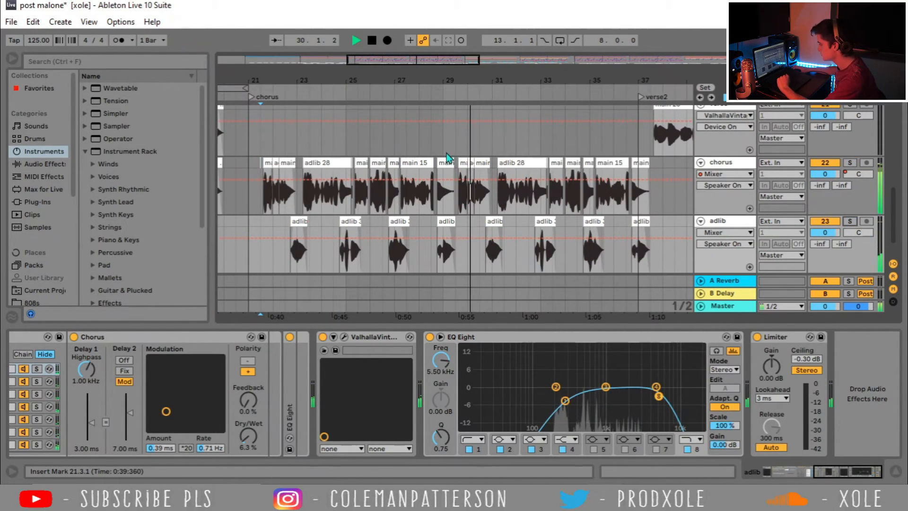
left_click(896, 471)
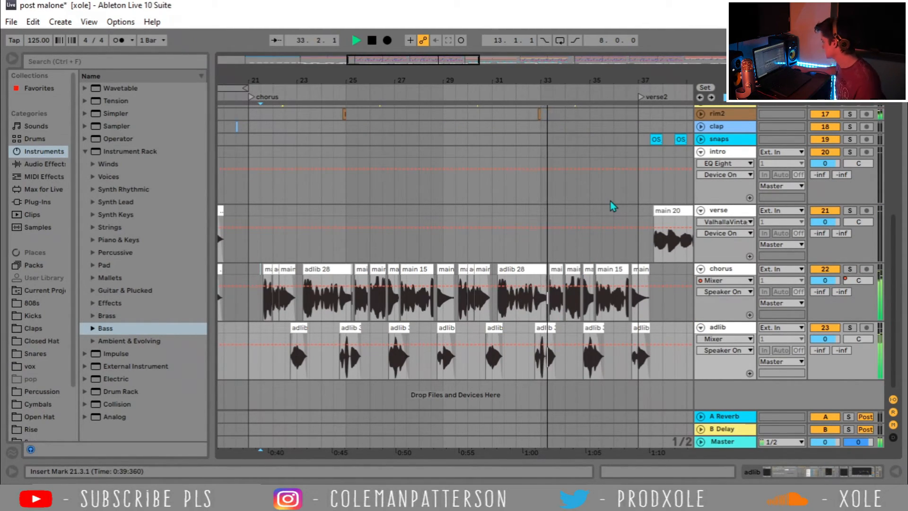
left_click_drag(610, 84, 491, 74)
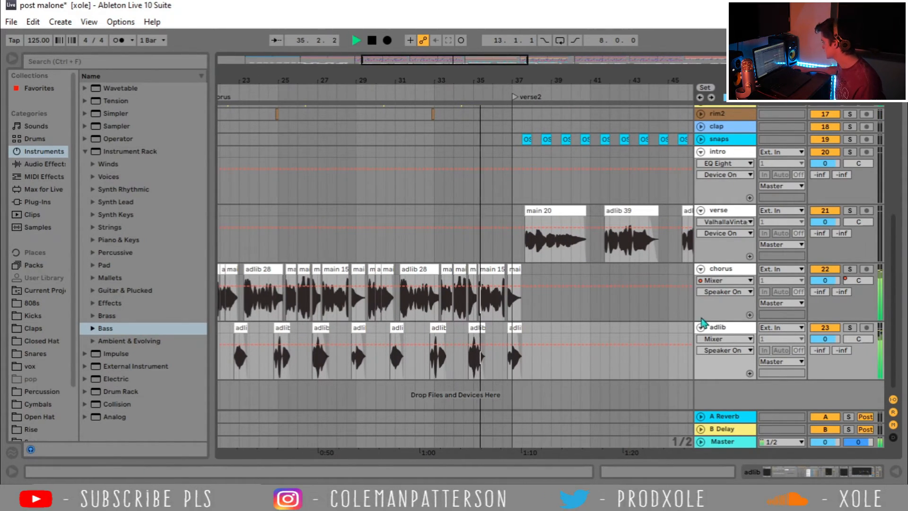
Collapse the adlib and chorus tracks, follow playback into verse2, and place the insert mark on the verse track at the section's start
left_click(700, 327)
left_click(700, 268)
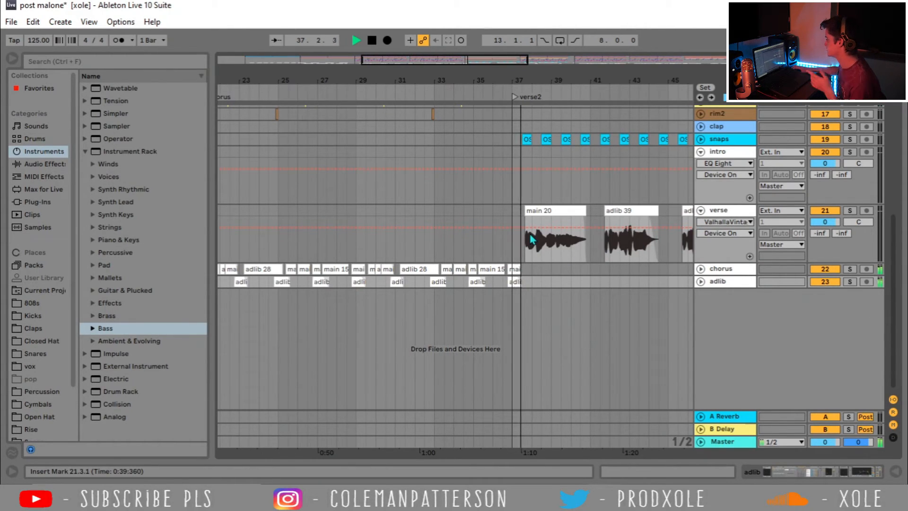
left_click_drag(561, 81, 468, 81)
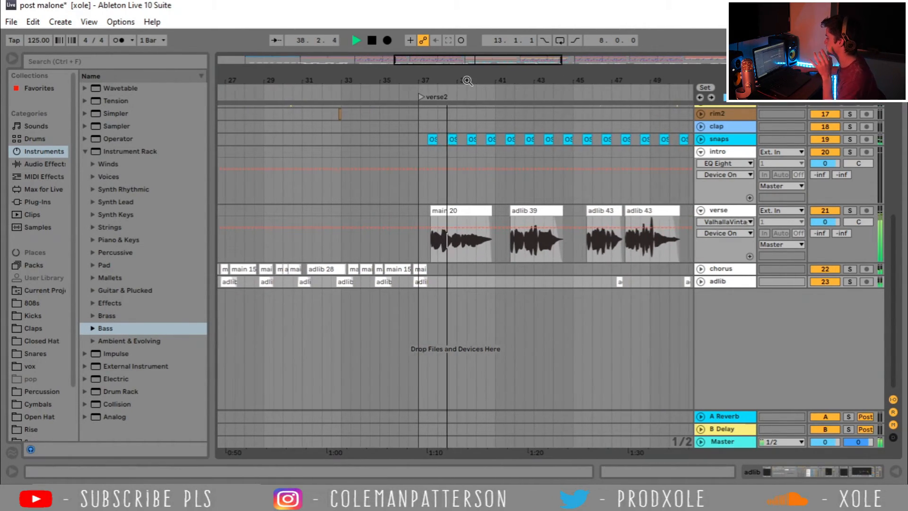
left_click(422, 211)
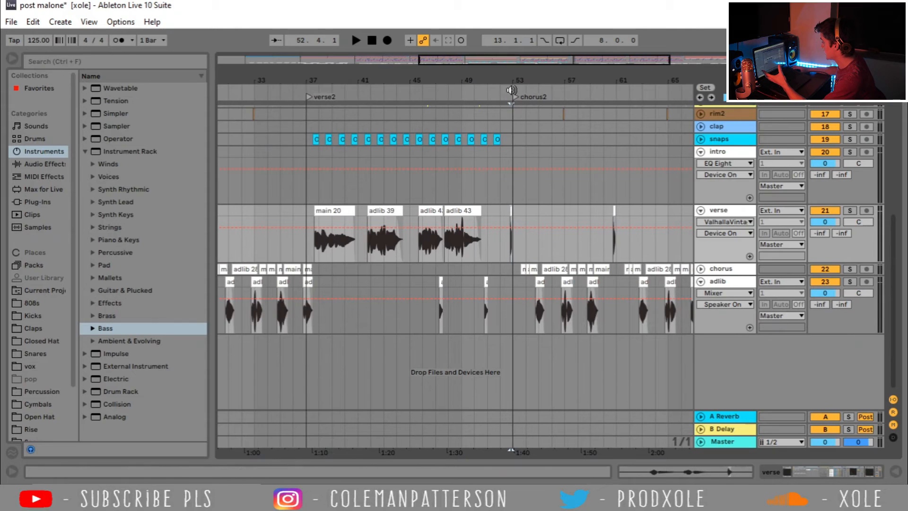
Play the full mix from 51.1.1 on the verse track into chorus2, and place the insert mark at 51.2.1
left_click_drag(510, 81, 473, 130)
left_click(483, 213)
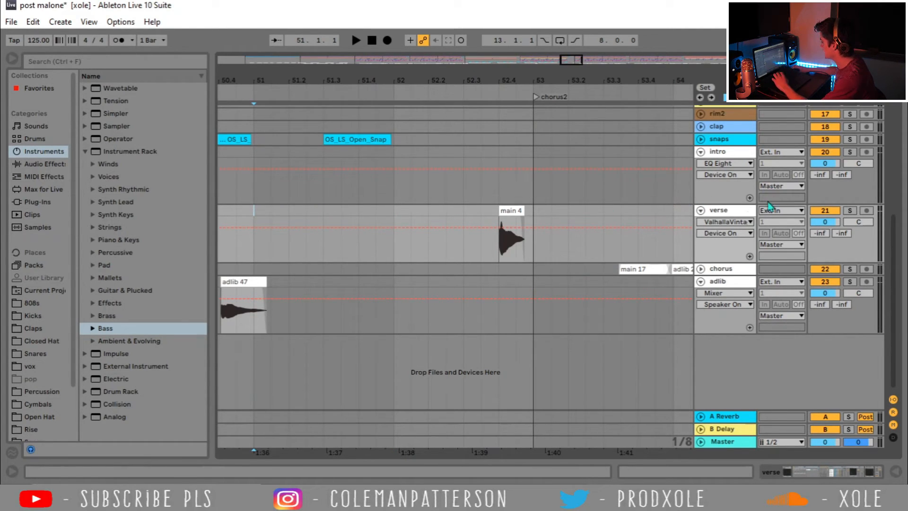
key("space")
left_click(229, 214)
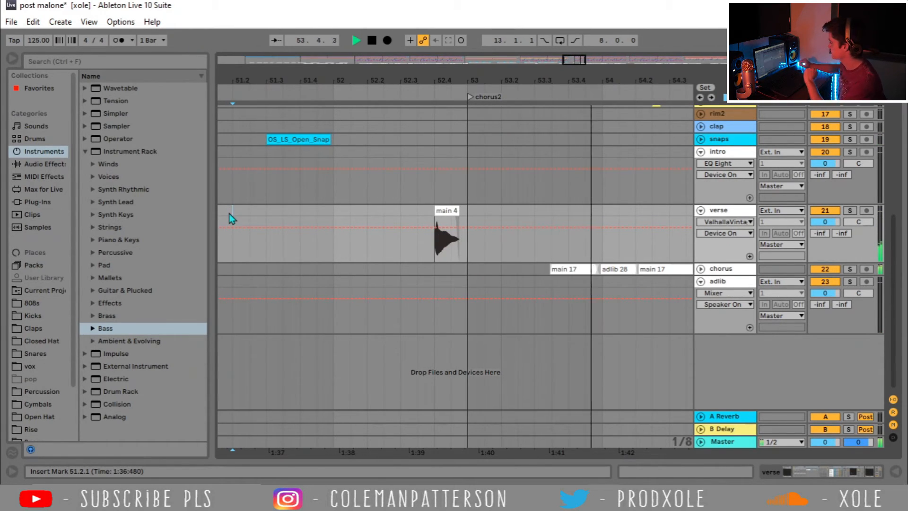
Unfold the chorus track during chorus2 playback and select the verse track's time range from 61.1.1 to 65.1.1
left_click_drag(544, 81, 539, 38)
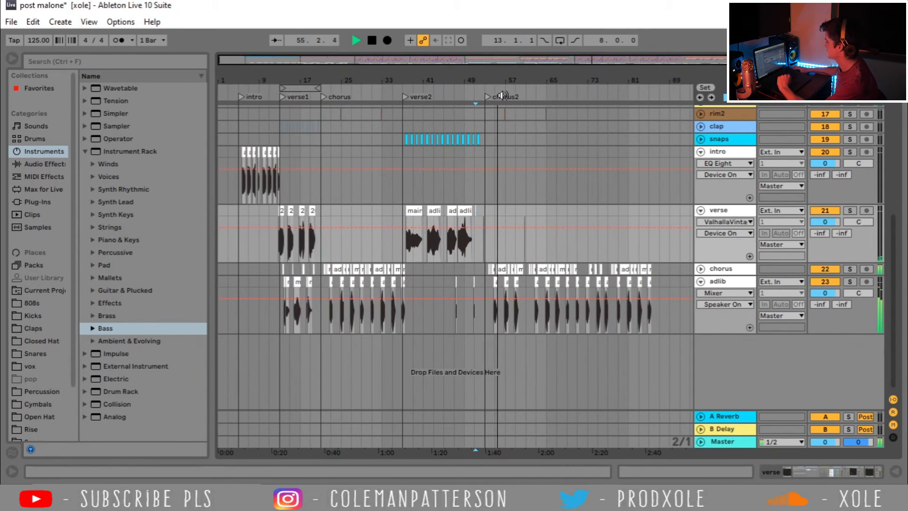
left_click(702, 270)
left_click_drag(547, 217, 515, 218)
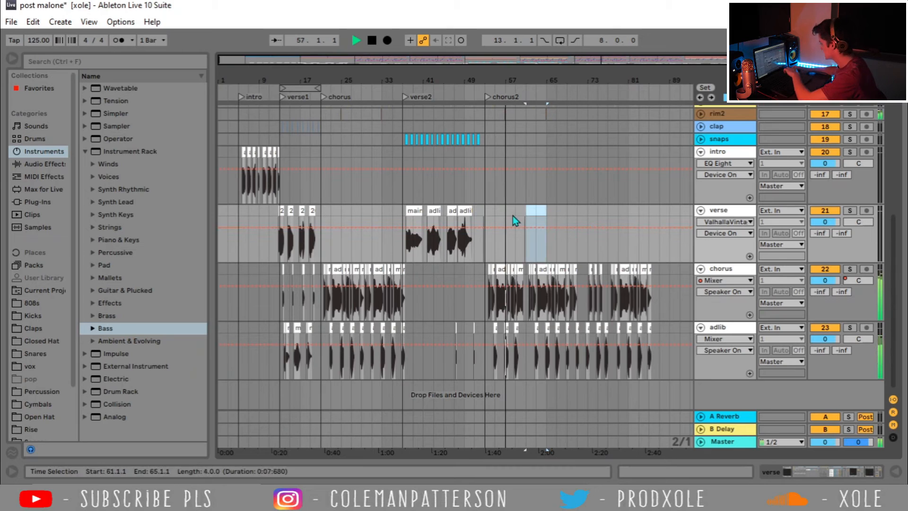